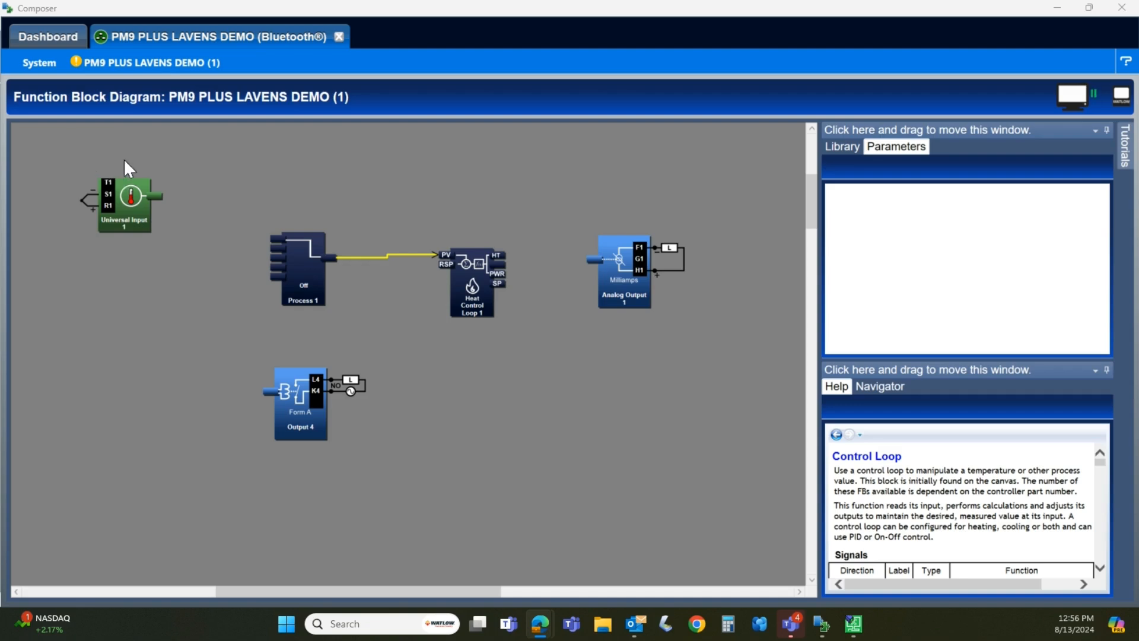
View the PM9 PLUS LAVENS DEMO device details, function block diagram and personalization settings
{"action": "left_click", "coordinate": [133, 63]}
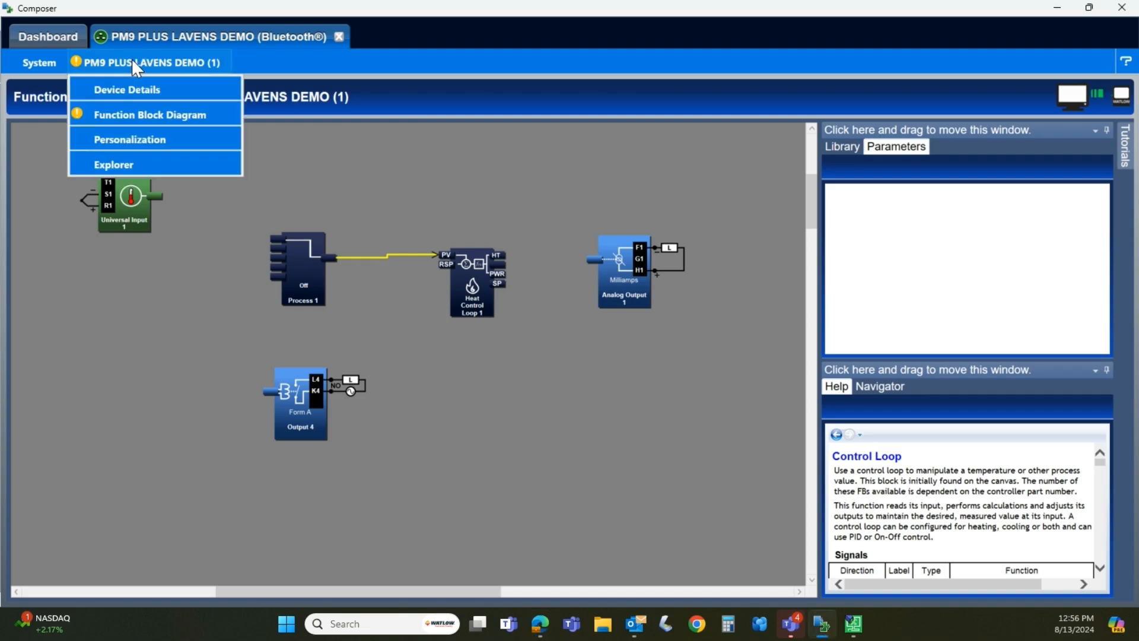
{"action": "left_click", "coordinate": [140, 87]}
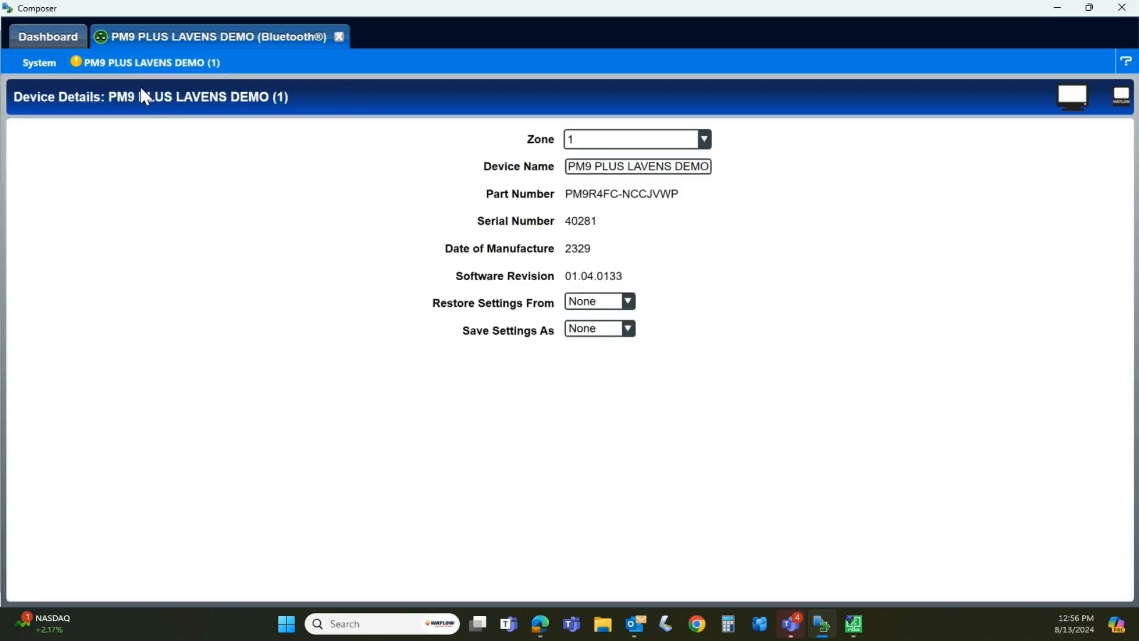
{"action": "left_click", "coordinate": [121, 62]}
{"action": "left_click", "coordinate": [137, 117]}
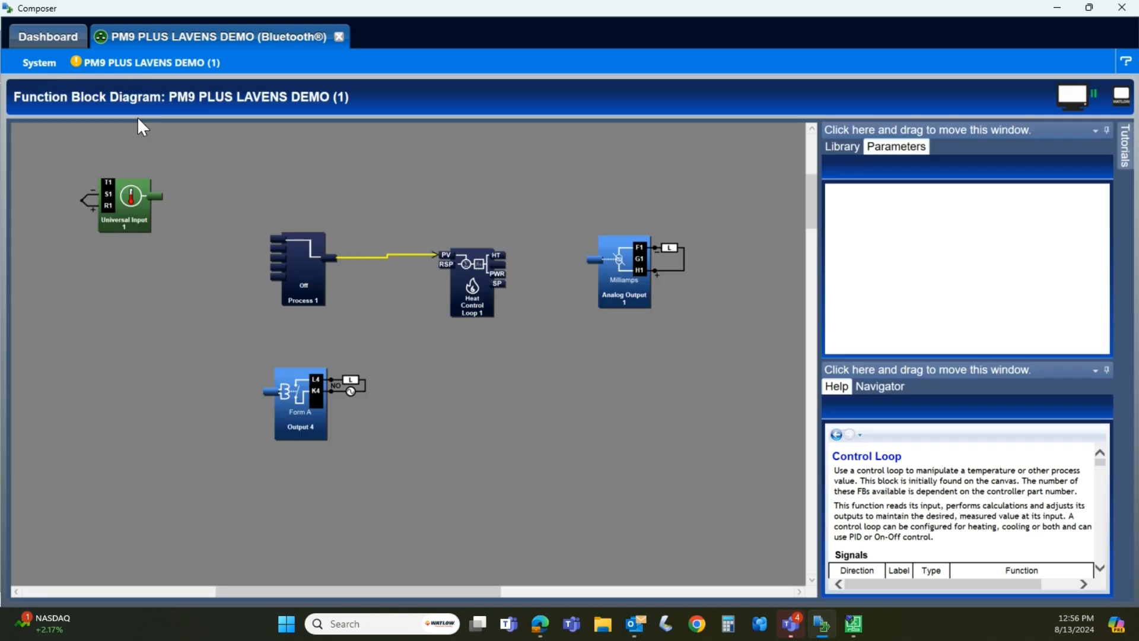
{"action": "left_click", "coordinate": [132, 62]}
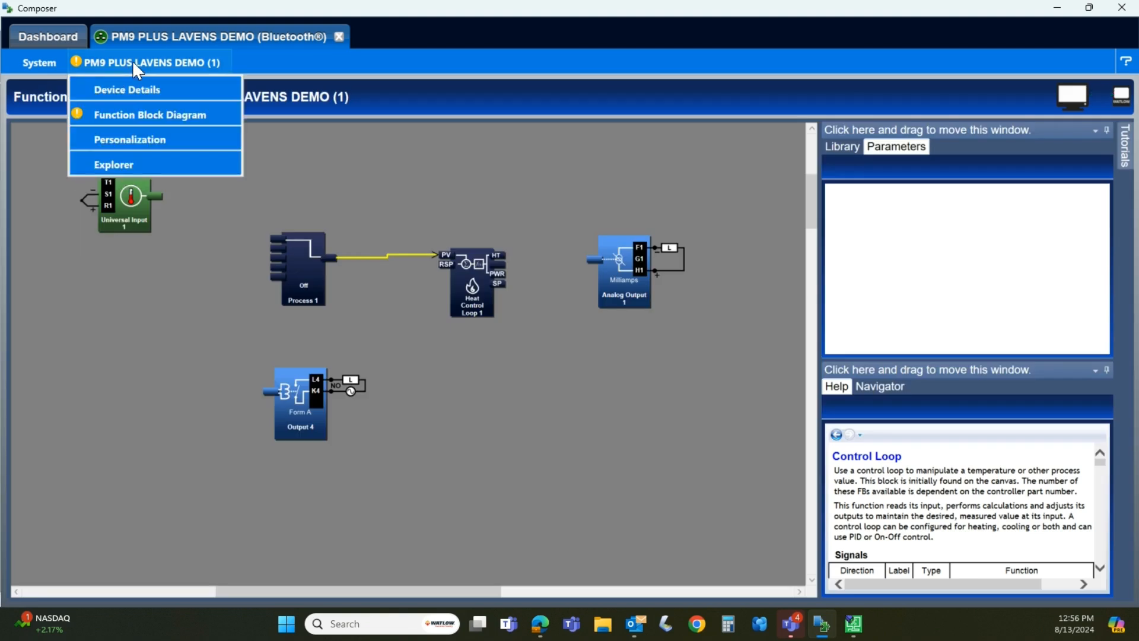
{"action": "left_click", "coordinate": [118, 143]}
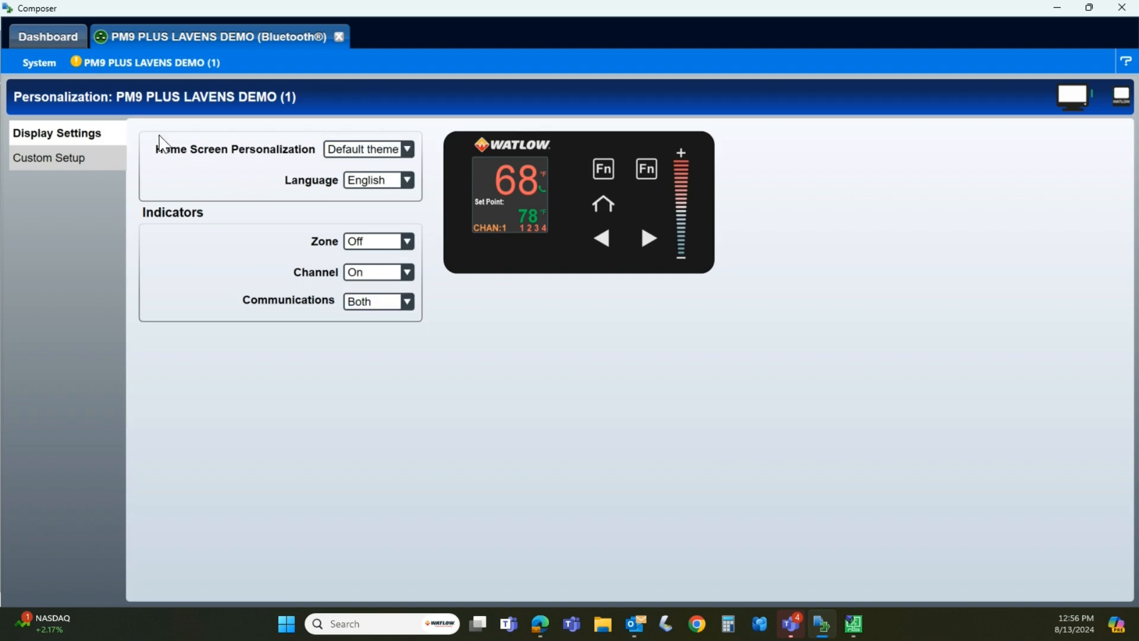
Open the device's Explorer view and expand the Operations, Setup, Factory and Profile groups
{"action": "left_click", "coordinate": [126, 62]}
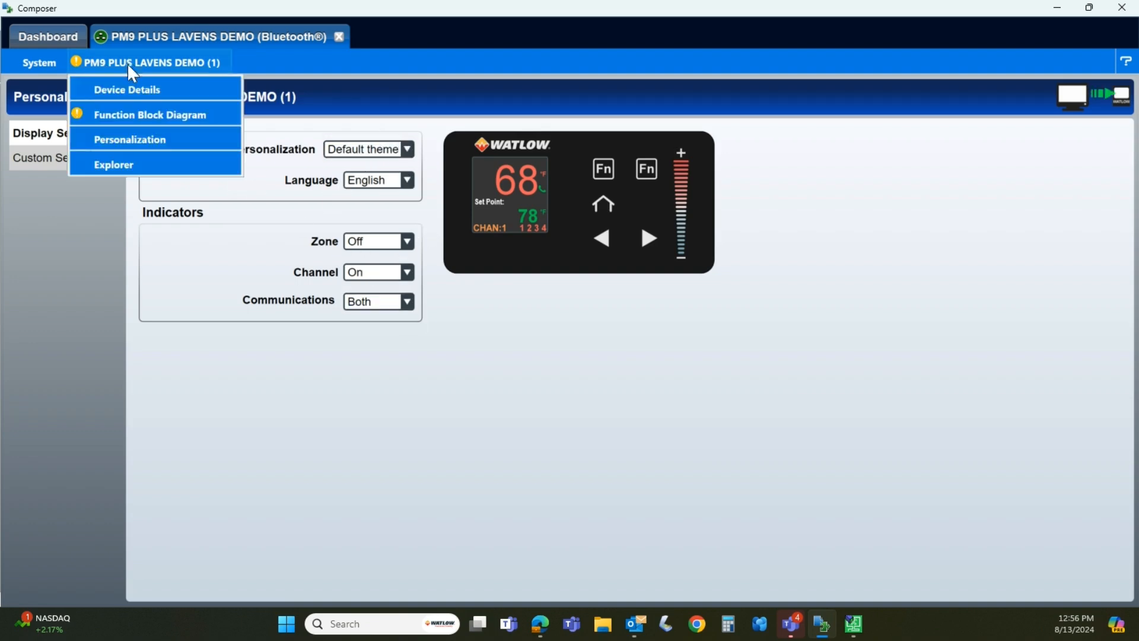
{"action": "left_click", "coordinate": [119, 165]}
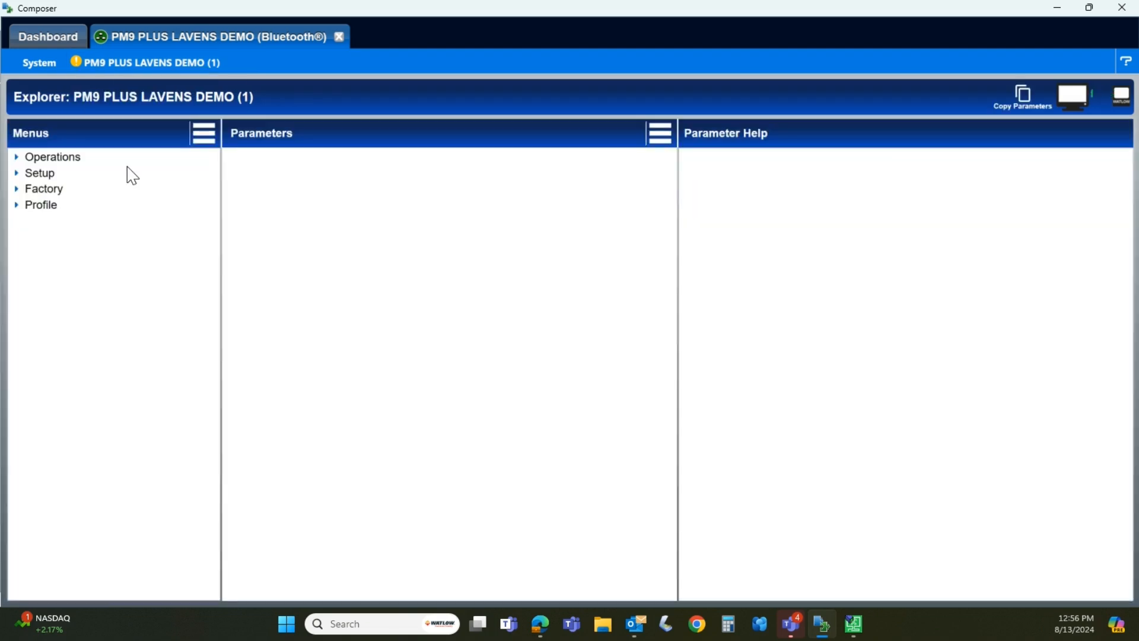
{"action": "left_click", "coordinate": [16, 156]}
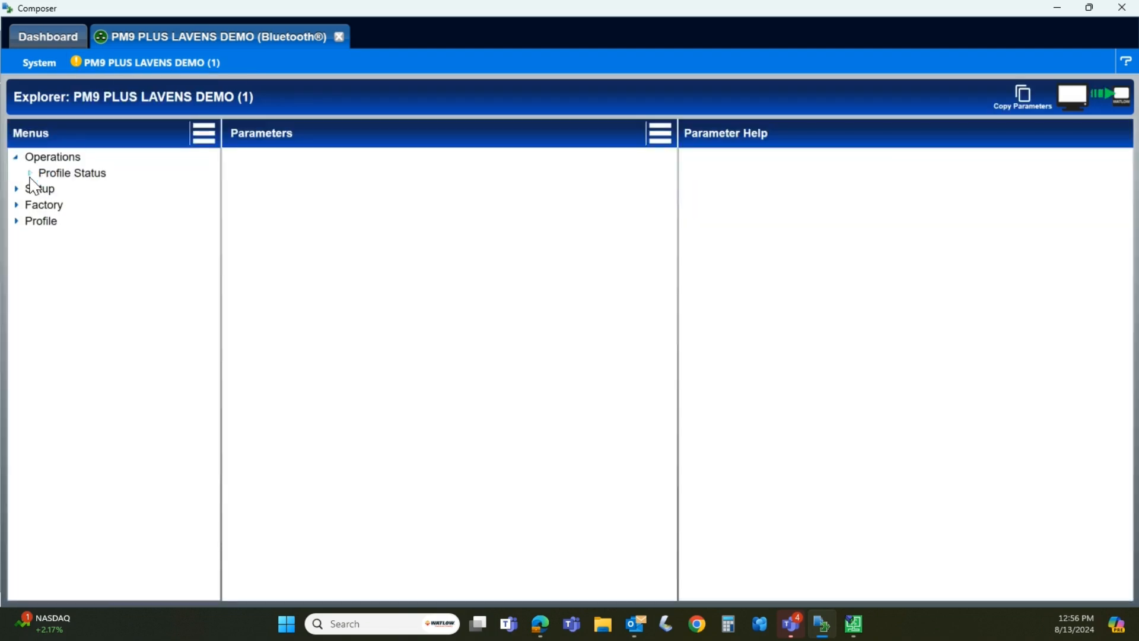
{"action": "left_click", "coordinate": [24, 188]}
{"action": "left_click", "coordinate": [16, 205]}
{"action": "left_click", "coordinate": [16, 189]}
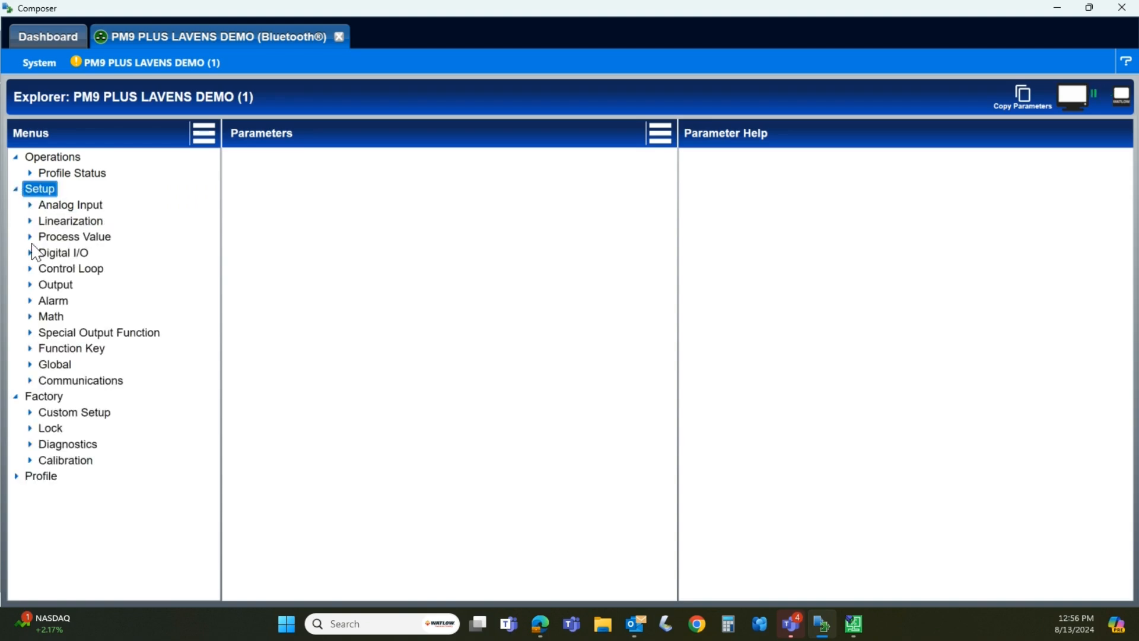
{"action": "left_click", "coordinate": [17, 477]}
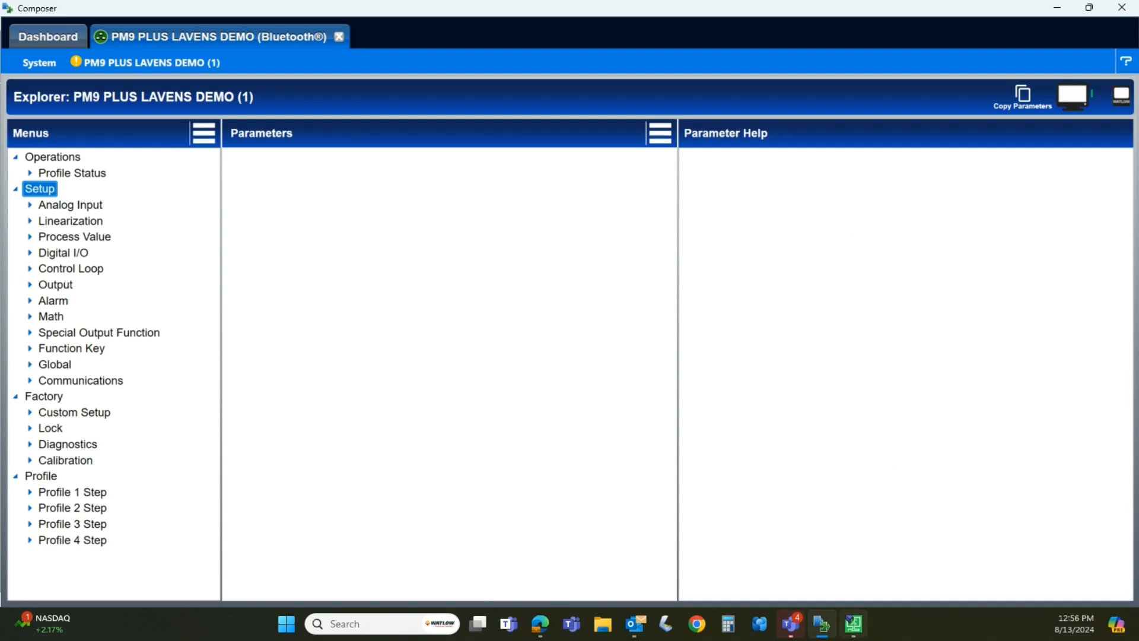
Switch to iTools and scan for connected devices
{"action": "left_click", "coordinate": [855, 624]}
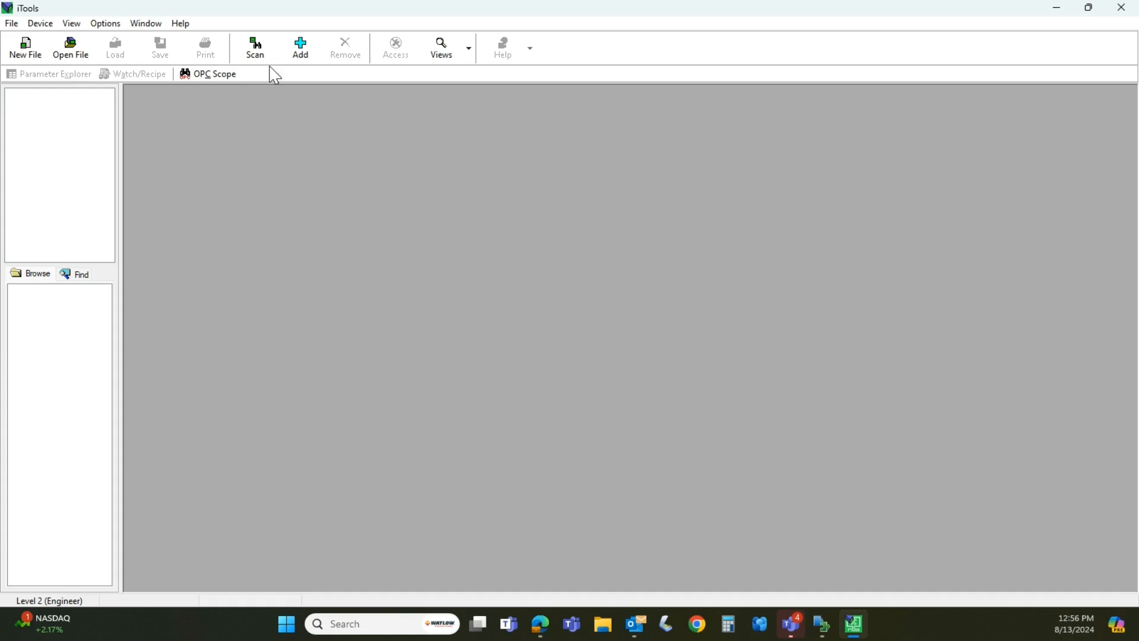
{"action": "left_click", "coordinate": [255, 49]}
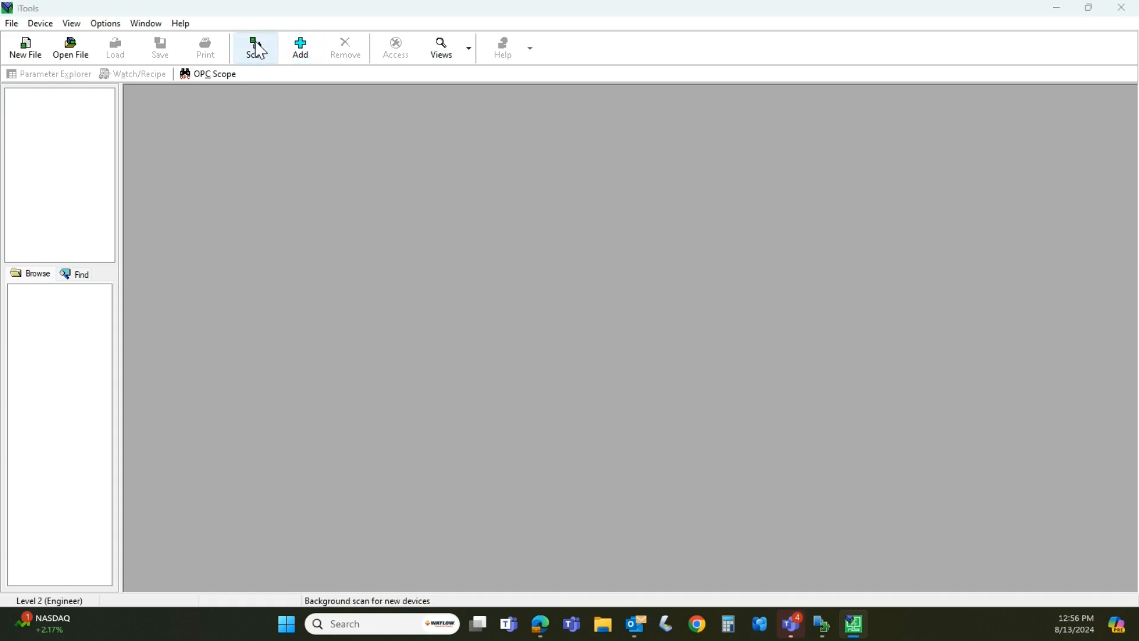
{"action": "left_click", "coordinate": [613, 421]}
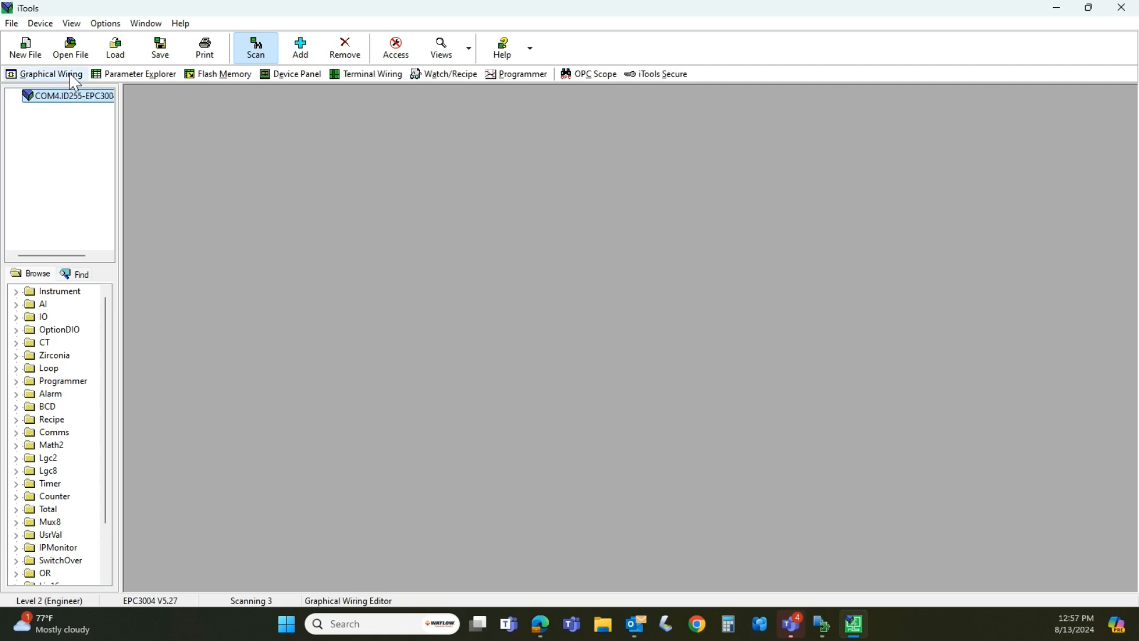
Open the EPC3004's Parameter Explorer, maximize it and display the AI parameters
{"action": "left_click", "coordinate": [135, 74]}
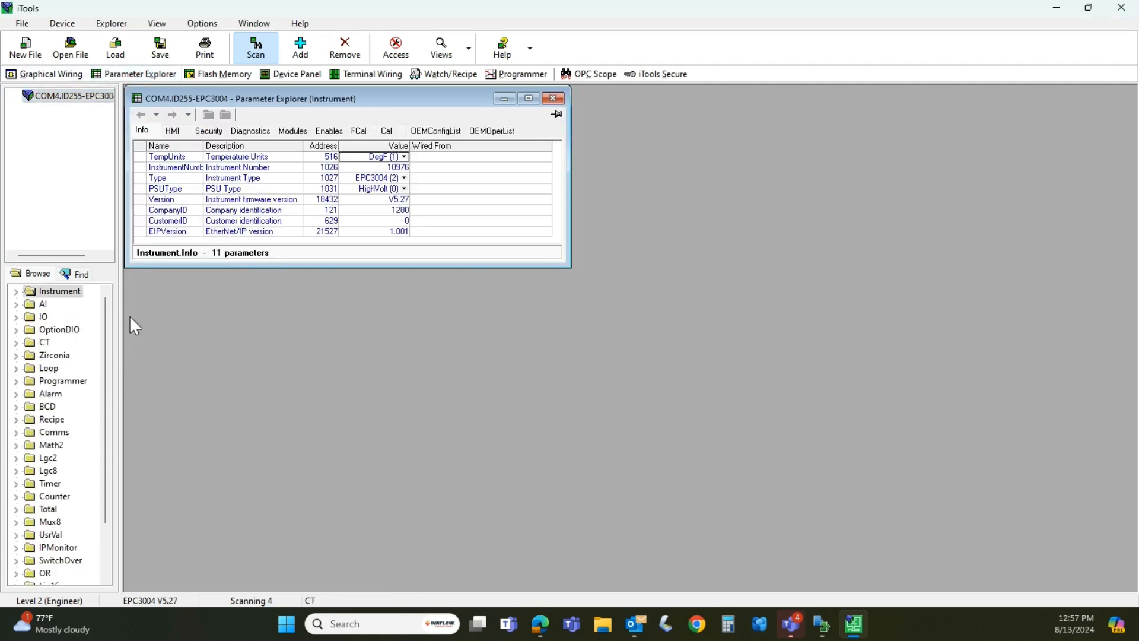
{"action": "left_click", "coordinate": [538, 100]}
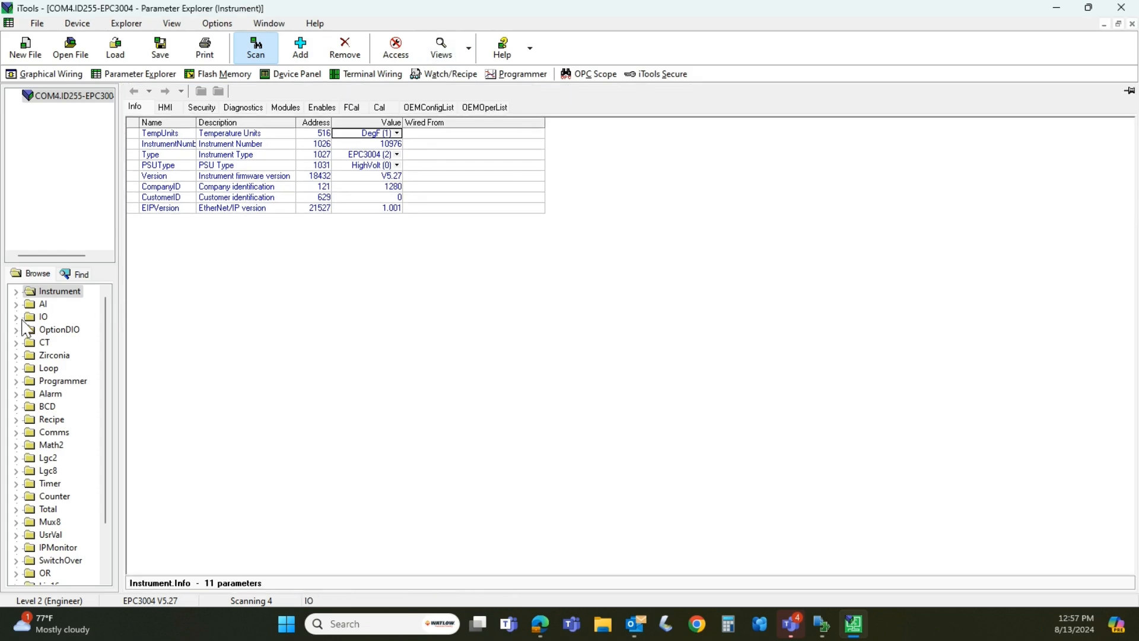
{"action": "left_click", "coordinate": [30, 304]}
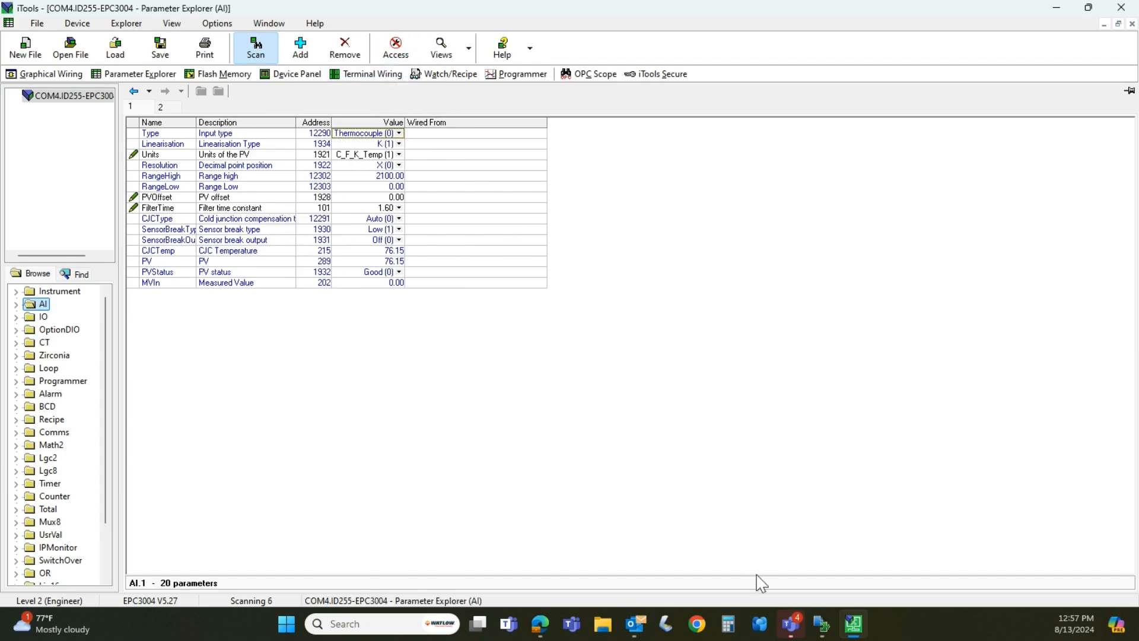
Switch to Composer and view the Analog Input 1 parameters in Explorer, followed by the function block diagram
{"action": "left_click", "coordinate": [823, 628]}
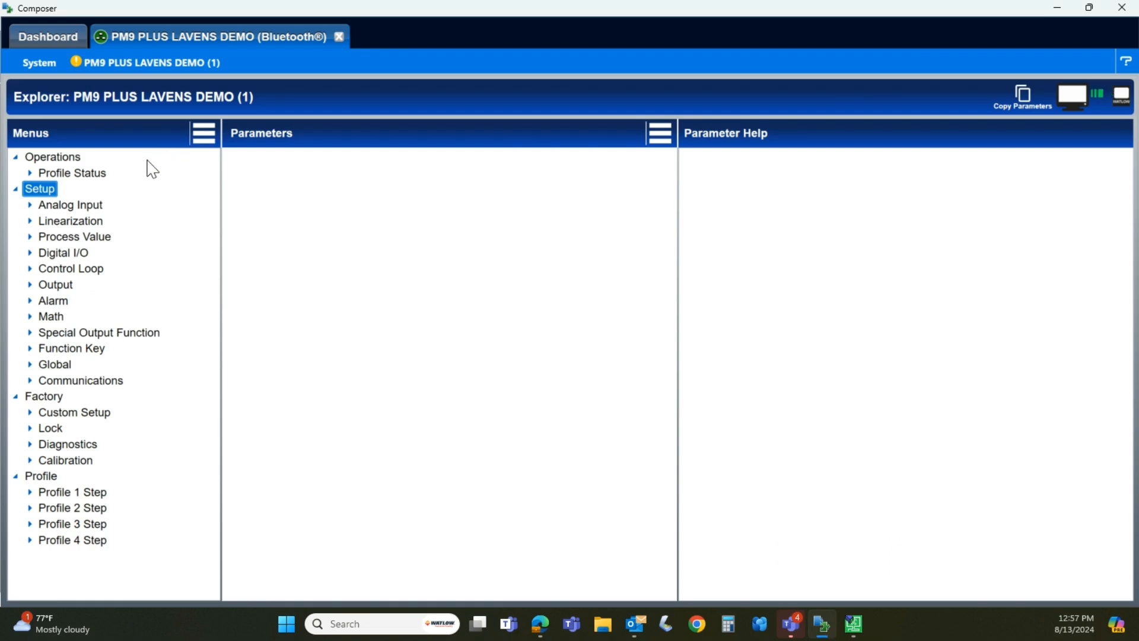
{"action": "left_click", "coordinate": [129, 69]}
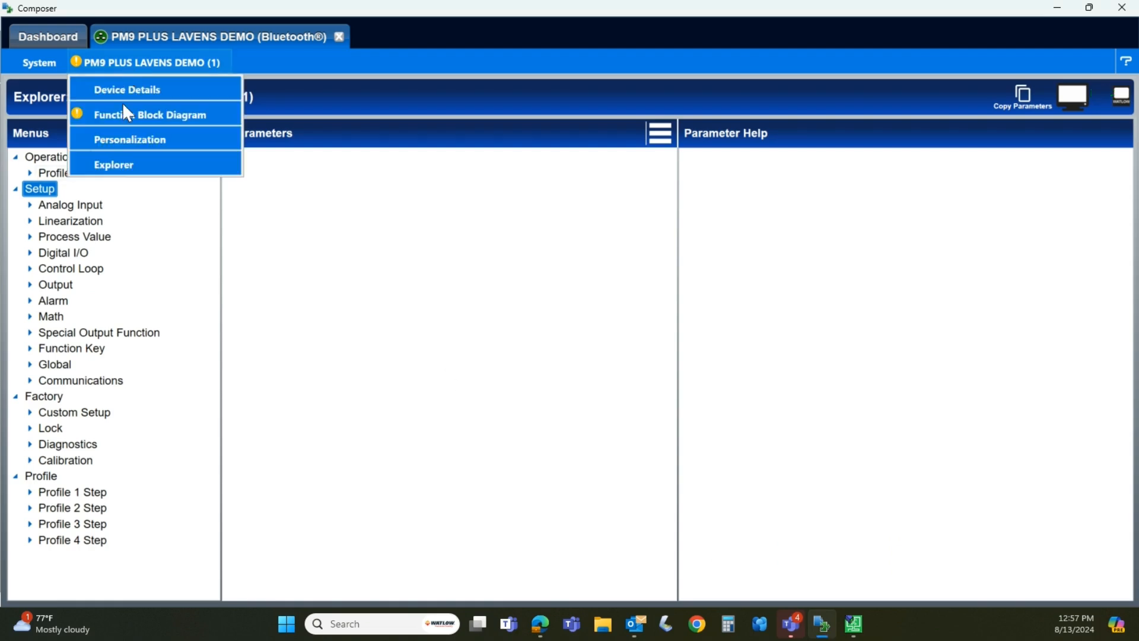
{"action": "left_click", "coordinate": [127, 166]}
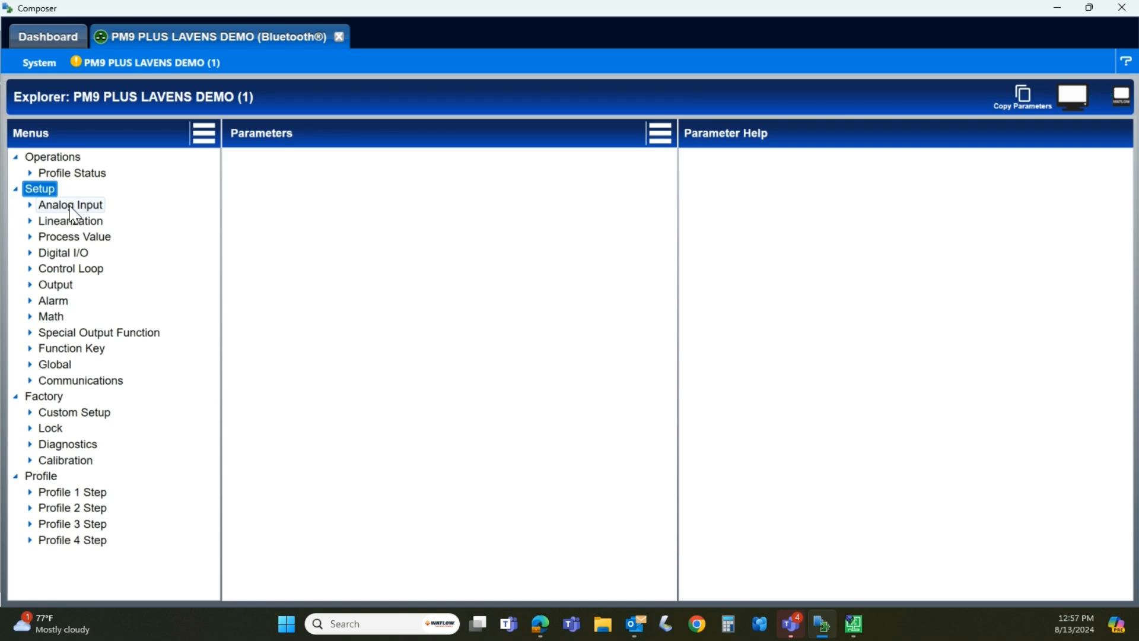
{"action": "left_click", "coordinate": [30, 205]}
{"action": "left_click", "coordinate": [65, 223]}
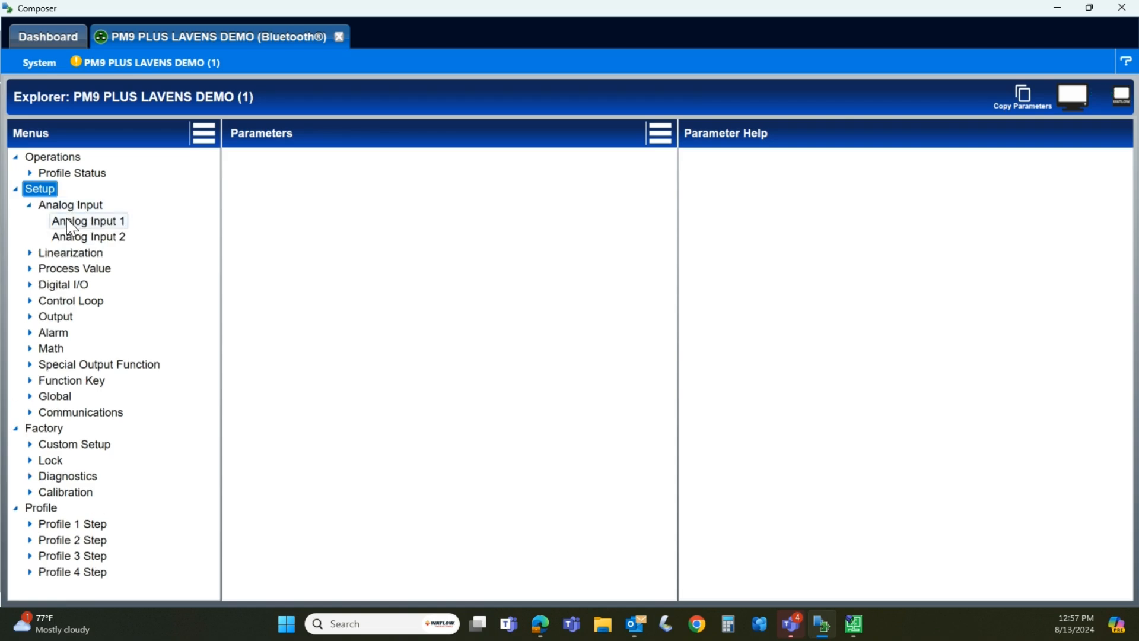
{"action": "left_click", "coordinate": [151, 65]}
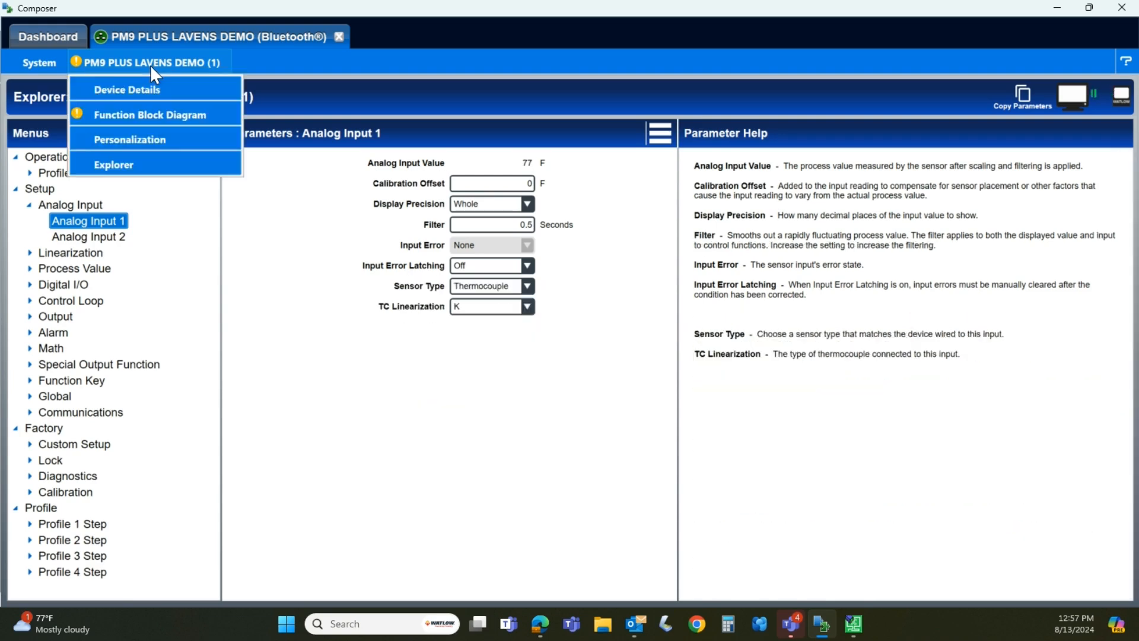
{"action": "left_click", "coordinate": [162, 118]}
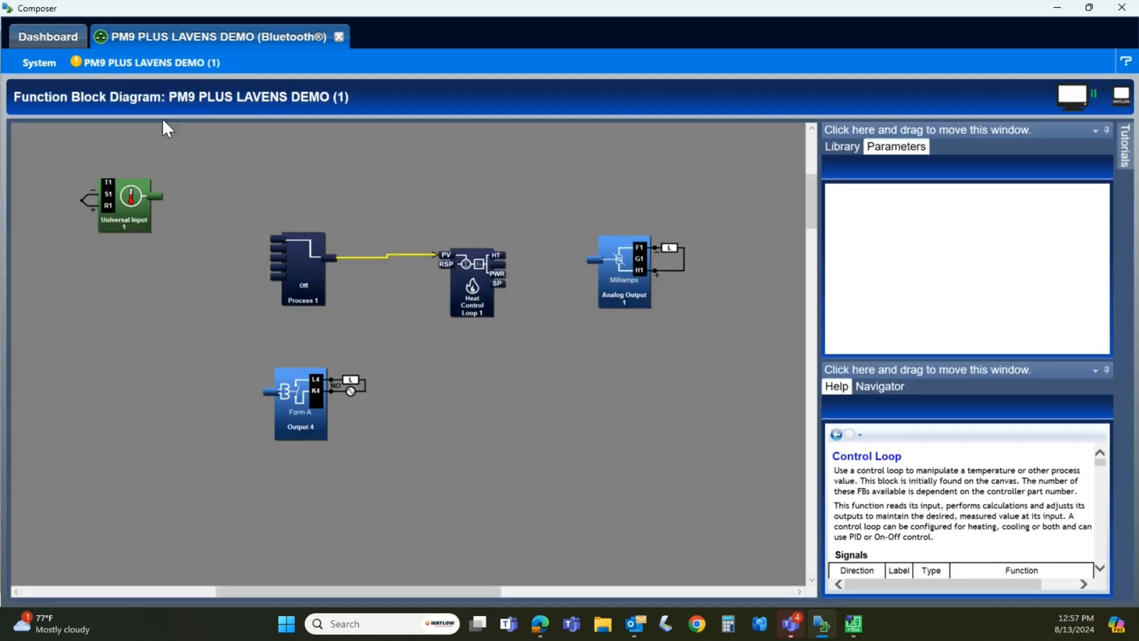
Switch to iTools and open the Graphical Wiring editor for the EPC3004, terminating the device scan
{"action": "left_click", "coordinate": [854, 626]}
{"action": "left_click", "coordinate": [72, 76]}
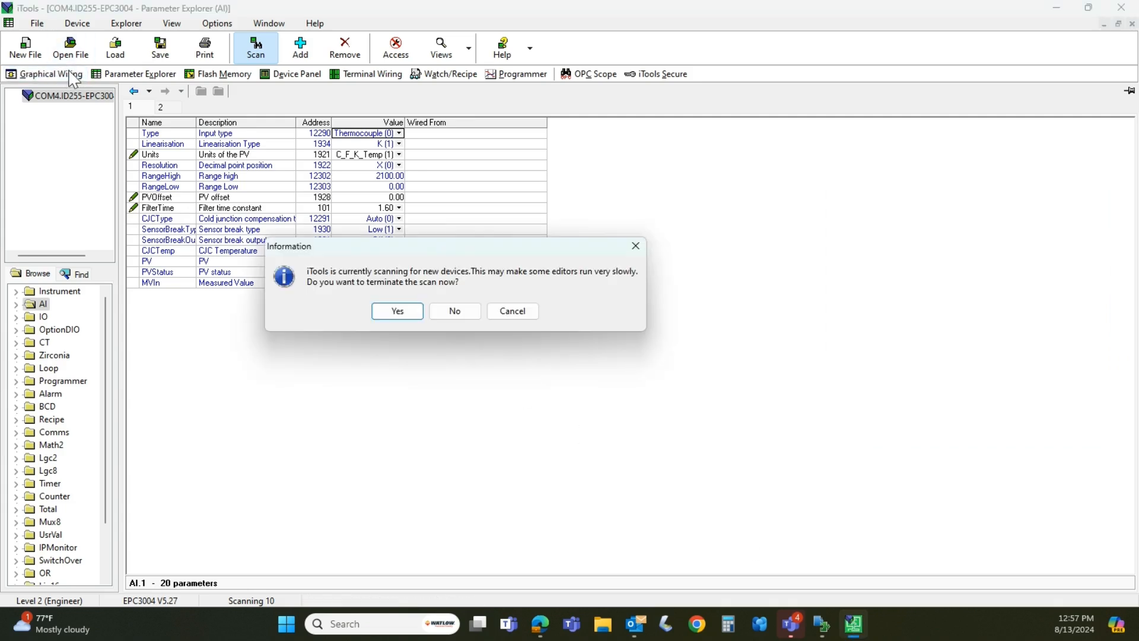
{"action": "left_click", "coordinate": [402, 313]}
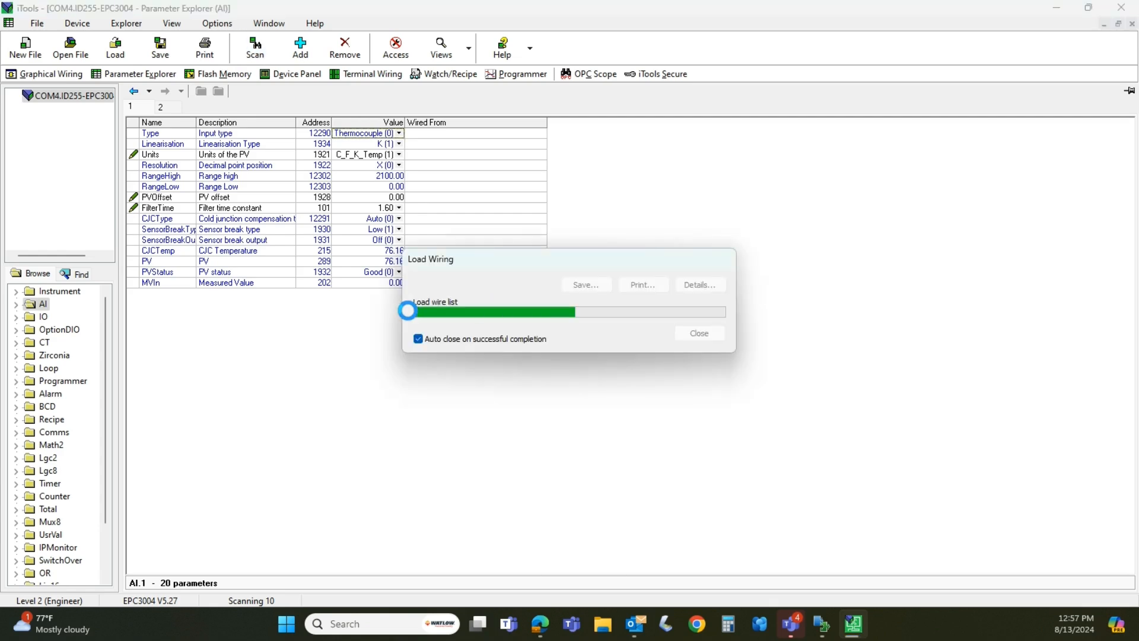
Switch to Composer and examine the whole layout of function blocks on the diagram canvas
{"action": "left_click", "coordinate": [821, 623]}
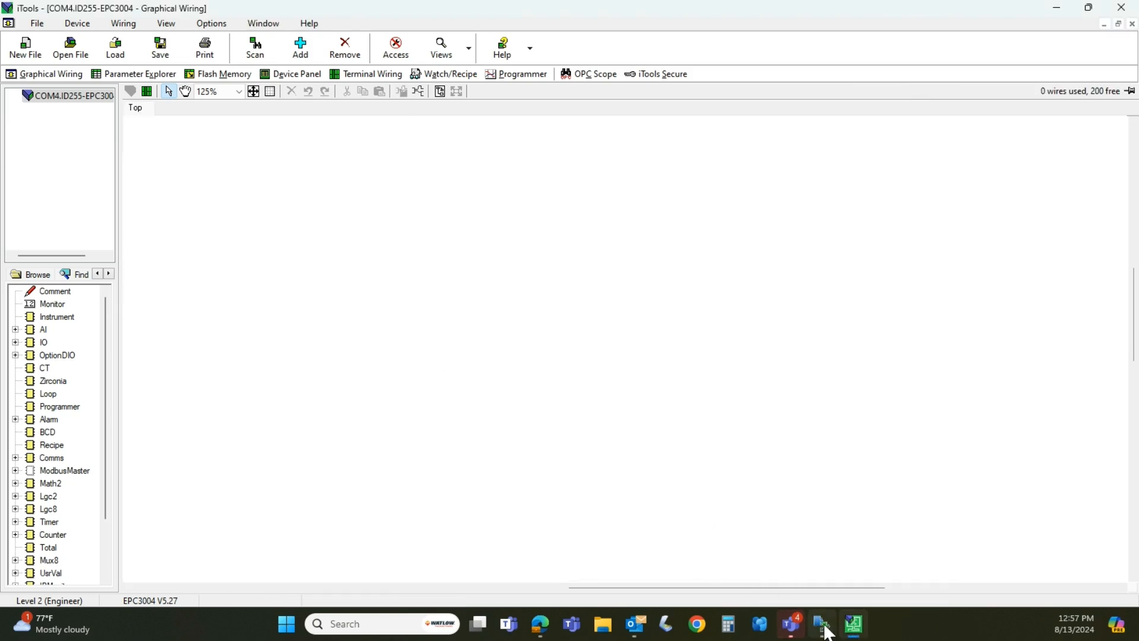
{"action": "left_click", "coordinate": [824, 627]}
{"action": "left_click", "coordinate": [823, 627]}
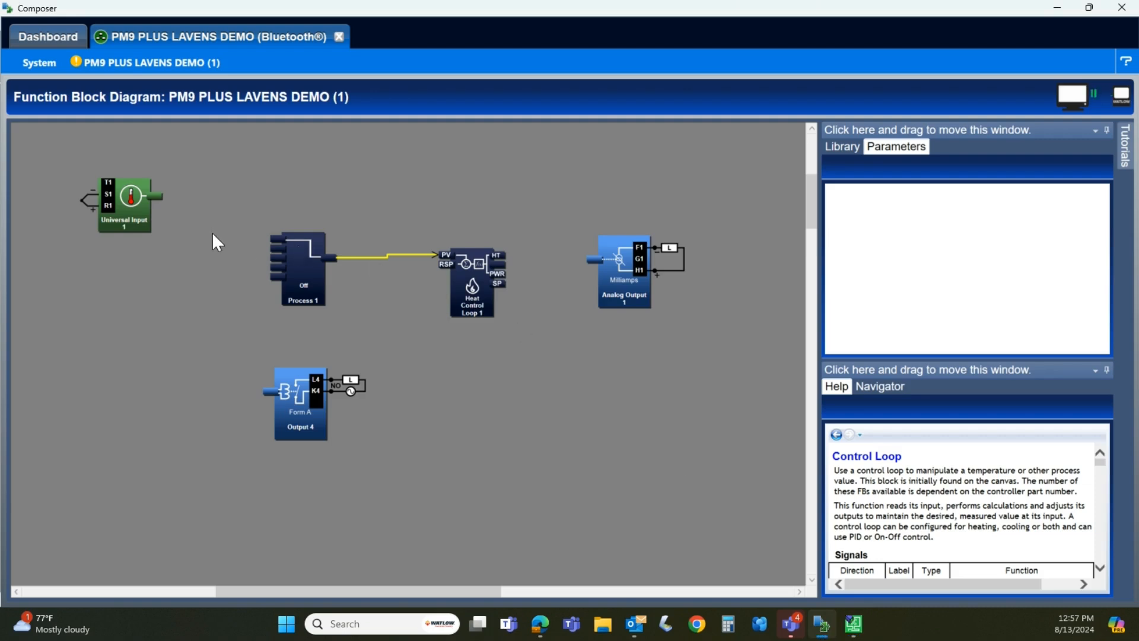
{"action": "scroll", "coordinate": [188, 265], "scroll_direction": "down", "scroll_amount": 3}
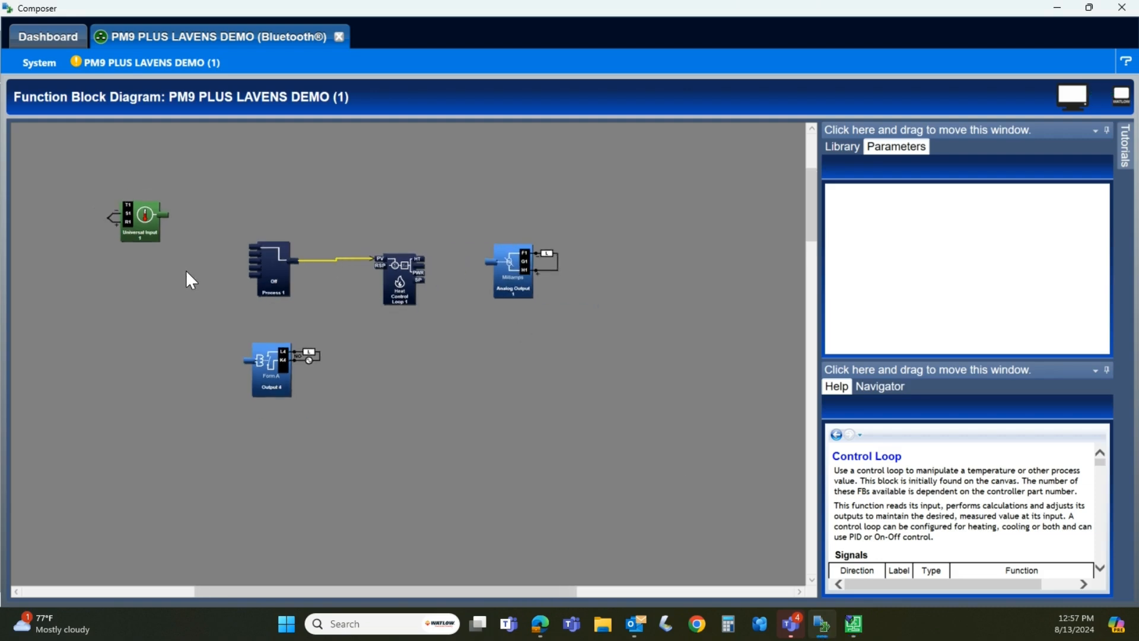
{"action": "scroll", "coordinate": [187, 270], "scroll_direction": "down", "scroll_amount": 3}
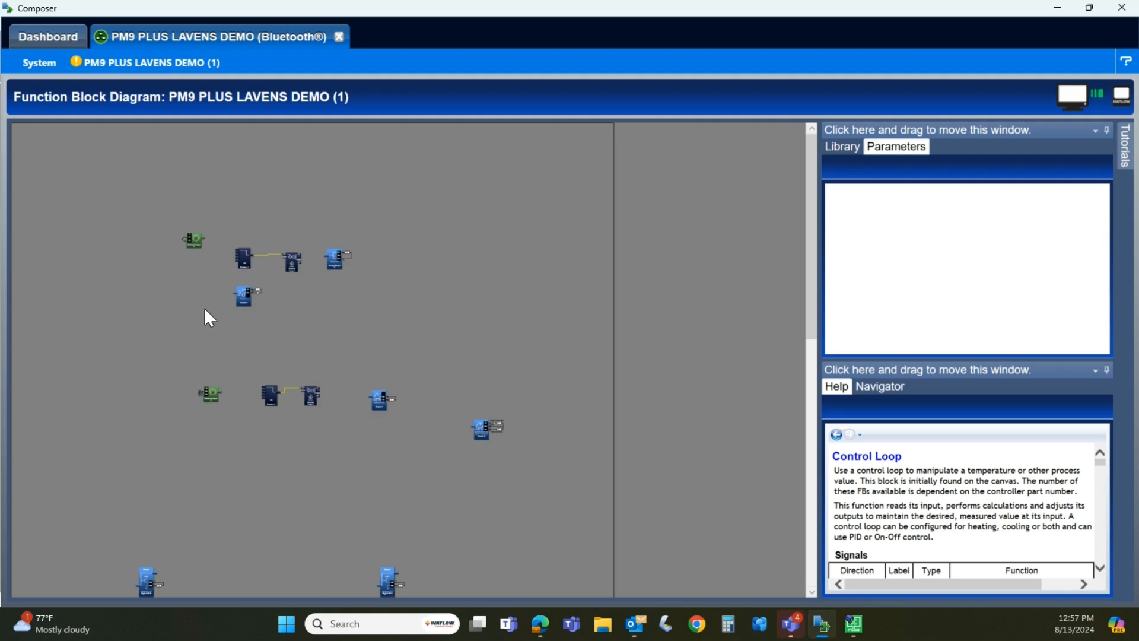
{"action": "scroll", "coordinate": [205, 309], "scroll_direction": "down", "scroll_amount": 2}
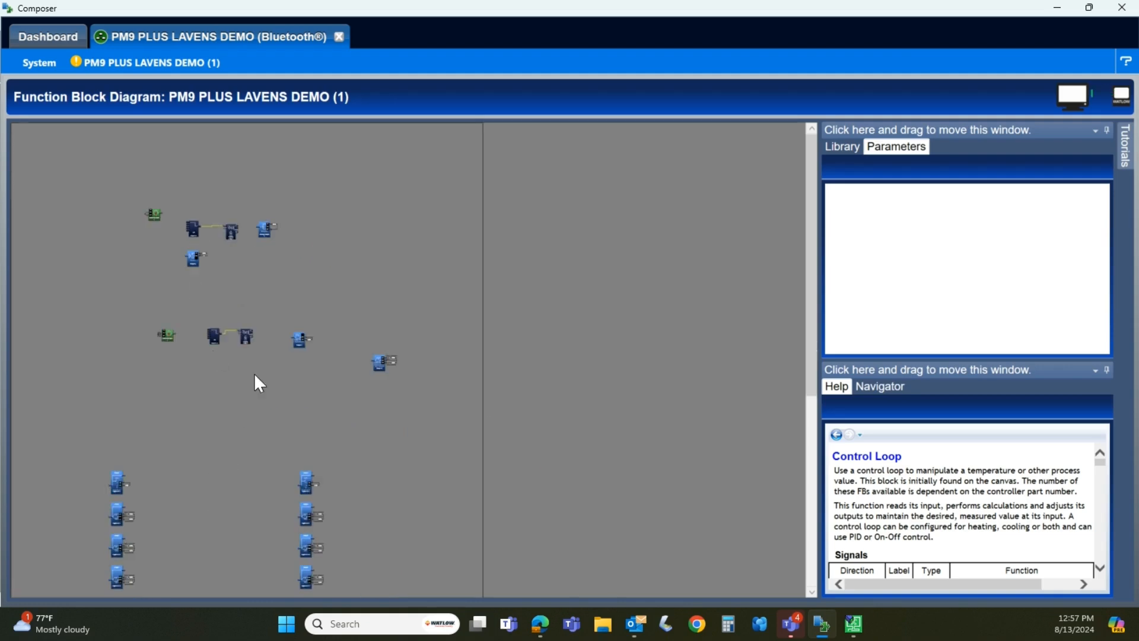
{"action": "scroll", "coordinate": [279, 367], "scroll_direction": "down", "scroll_amount": 3}
{"action": "scroll", "coordinate": [300, 369], "scroll_direction": "up", "scroll_amount": 3}
{"action": "scroll", "coordinate": [228, 265], "scroll_direction": "up", "scroll_amount": 2}
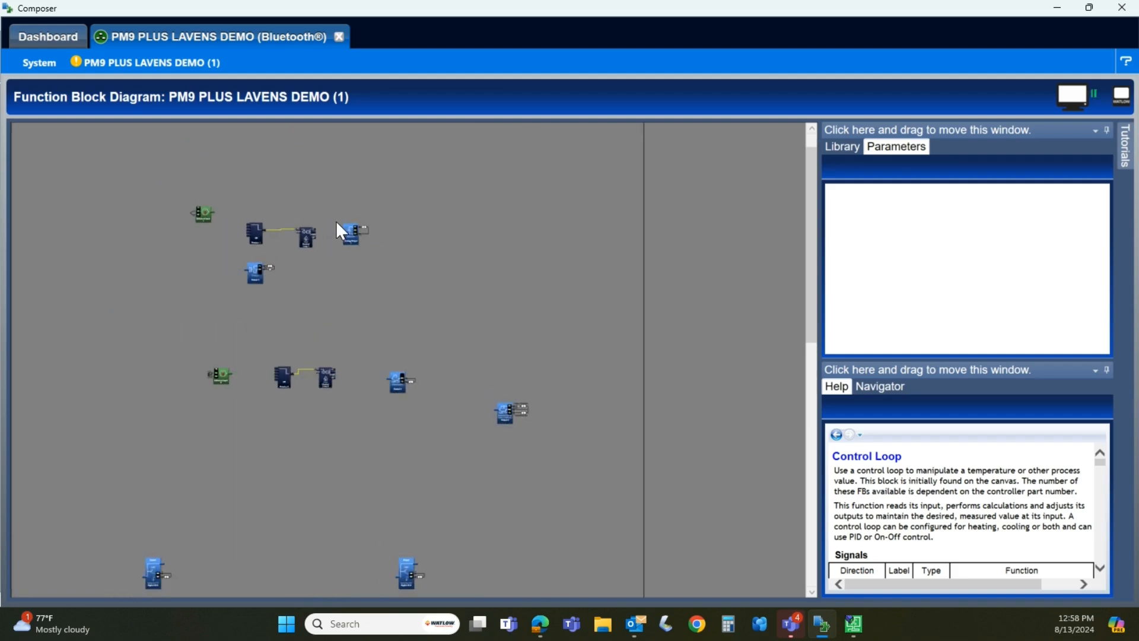
{"action": "scroll", "coordinate": [347, 219], "scroll_direction": "up", "scroll_amount": 3}
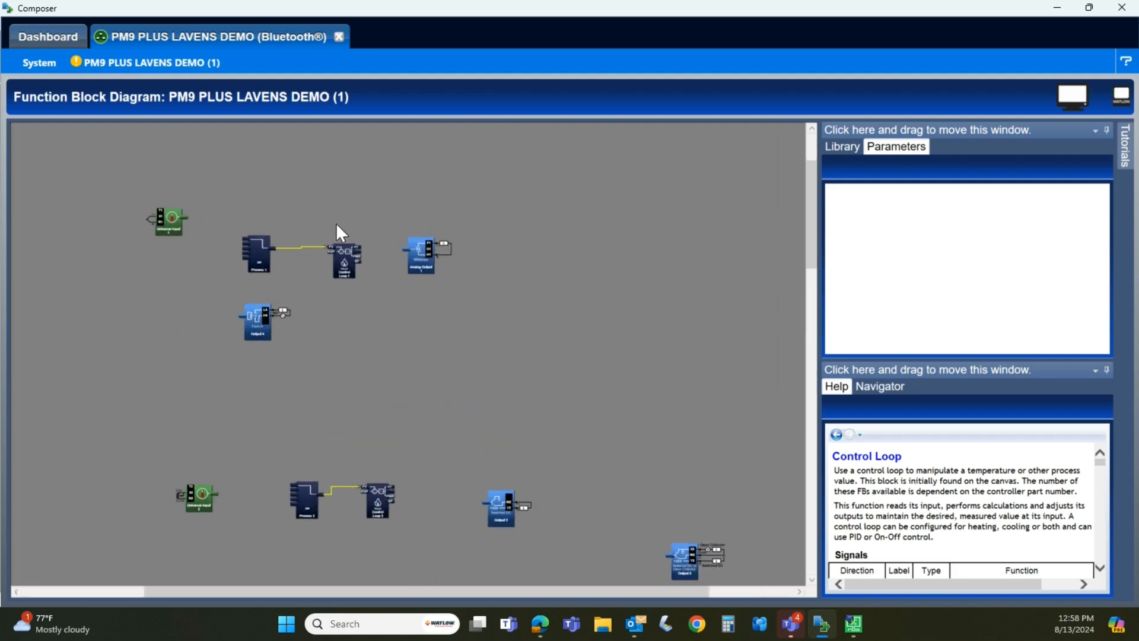
{"action": "scroll", "coordinate": [272, 198], "scroll_direction": "up", "scroll_amount": 3}
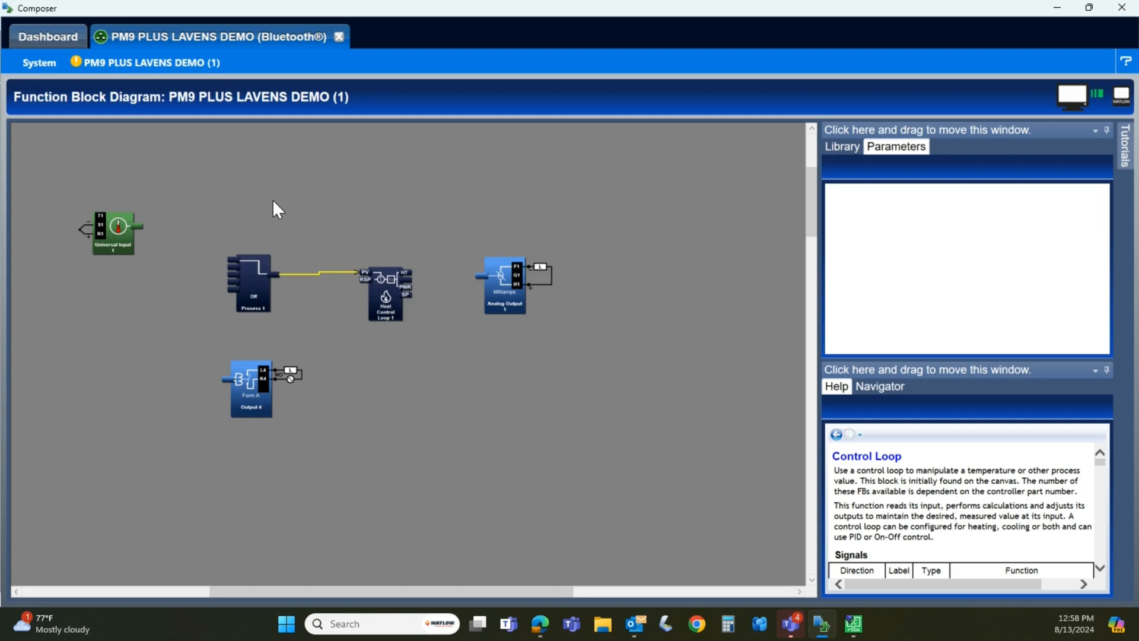
Move the Universal Input 1 block slightly closer to the Process 1 block and deselect it
{"action": "scroll", "coordinate": [272, 198], "scroll_direction": "up", "scroll_amount": 2}
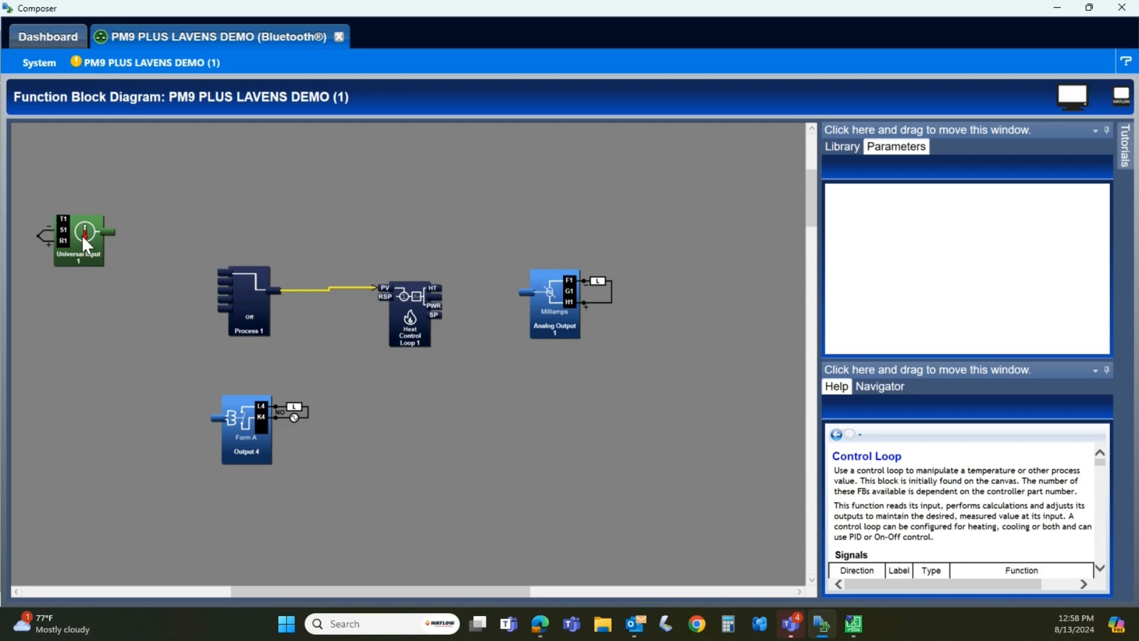
{"action": "left_click_drag", "start_coordinate": [82, 235], "coordinate": [119, 231]}
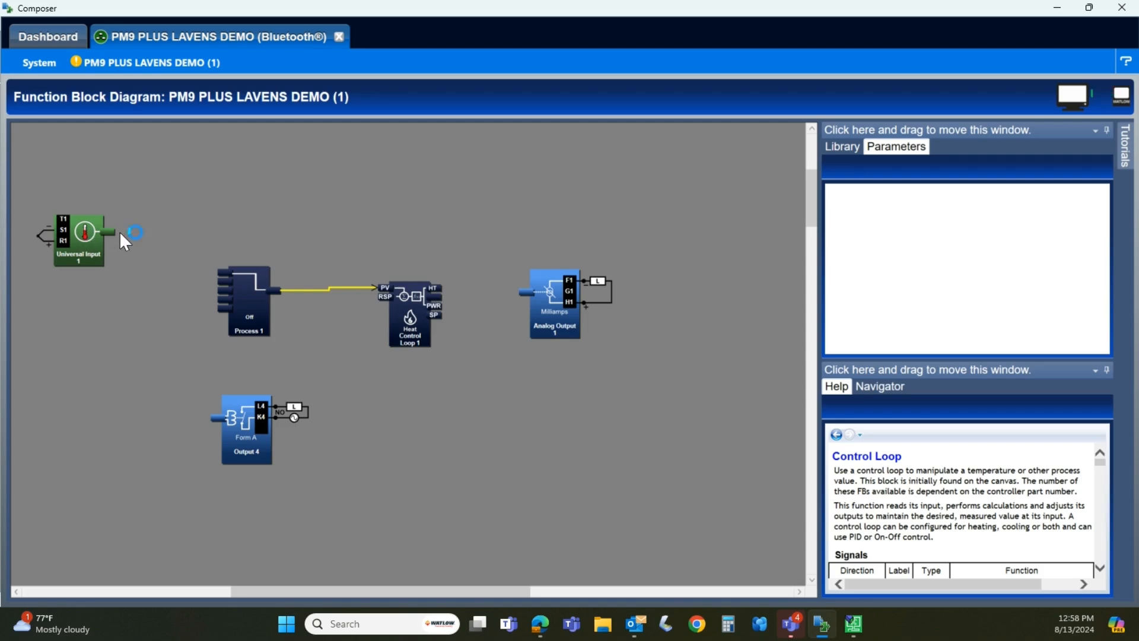
{"action": "left_click", "coordinate": [209, 164]}
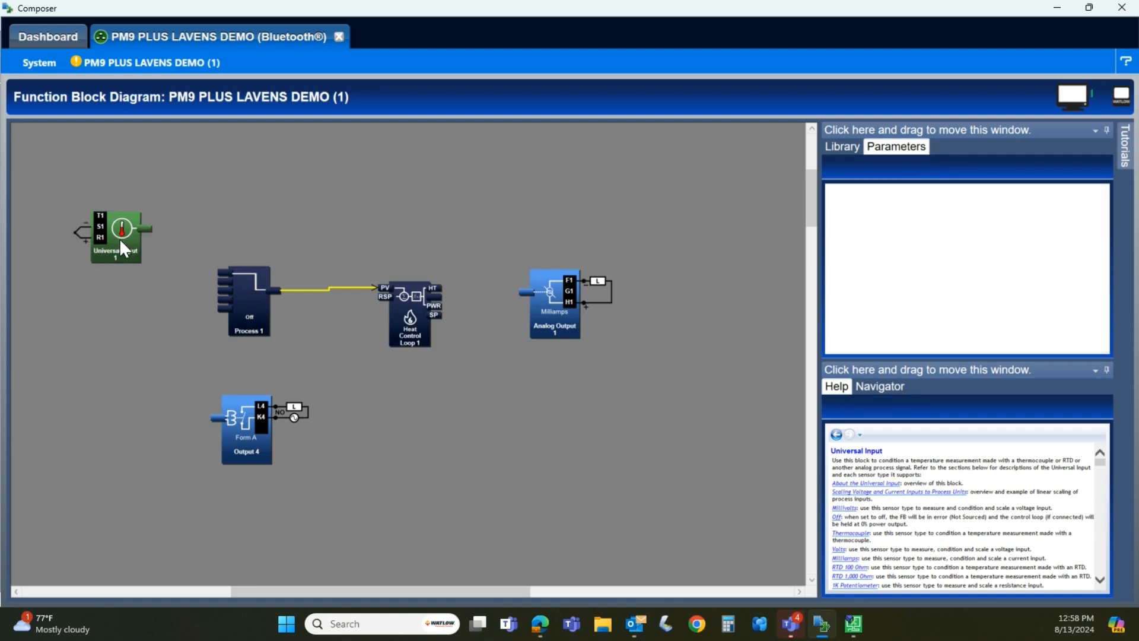
Examine the Universal Input 1 block's parameters, from sensor type through calibration offset, filter and error settings, and its scaling help
{"action": "left_click", "coordinate": [123, 249]}
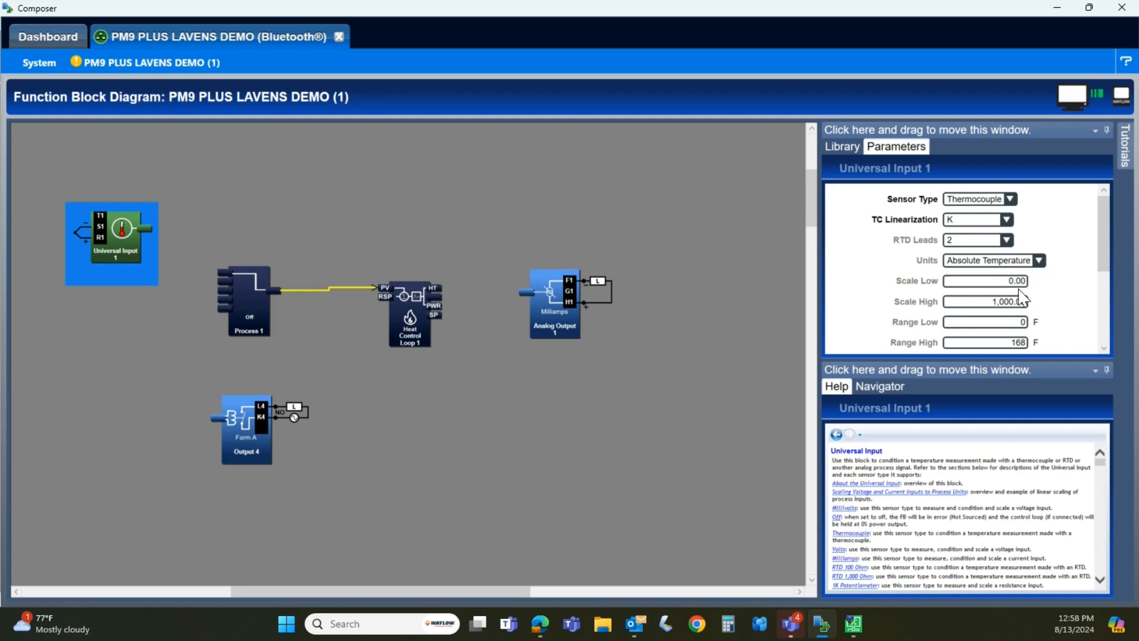
{"action": "scroll", "coordinate": [1021, 297], "scroll_direction": "down", "scroll_amount": 2}
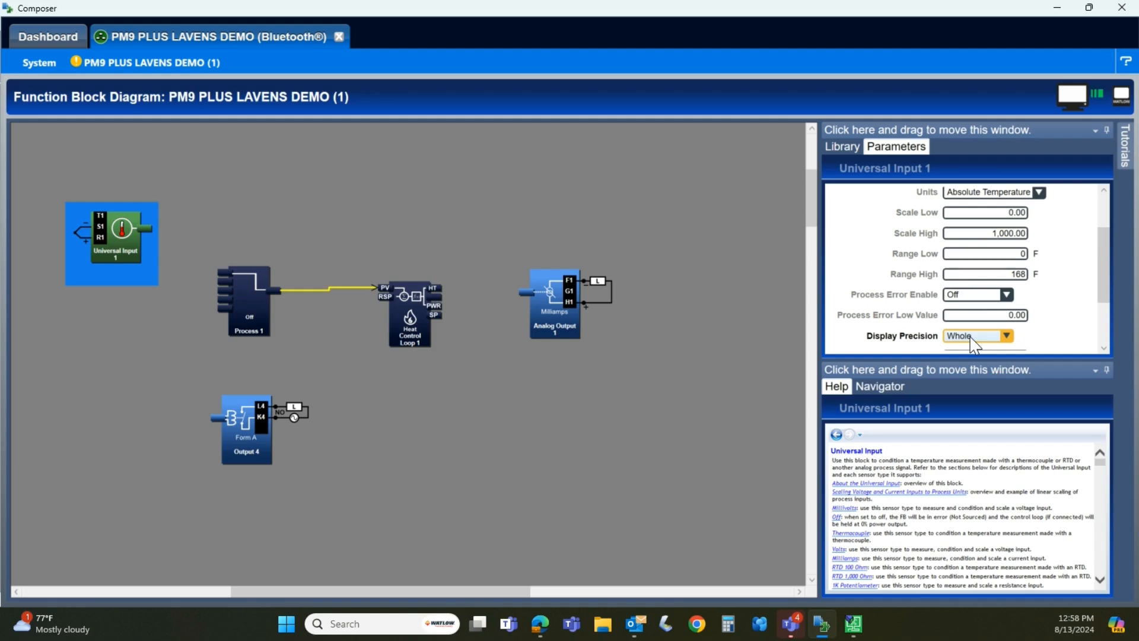
{"action": "scroll", "coordinate": [973, 345], "scroll_direction": "down", "scroll_amount": 1}
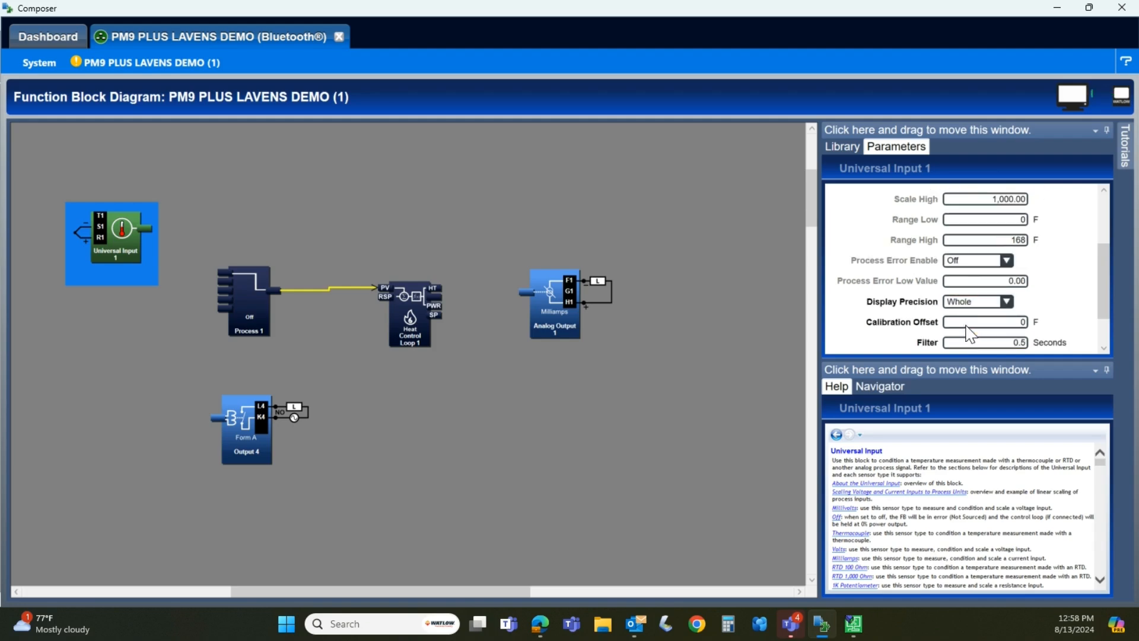
{"action": "left_click", "coordinate": [963, 323]}
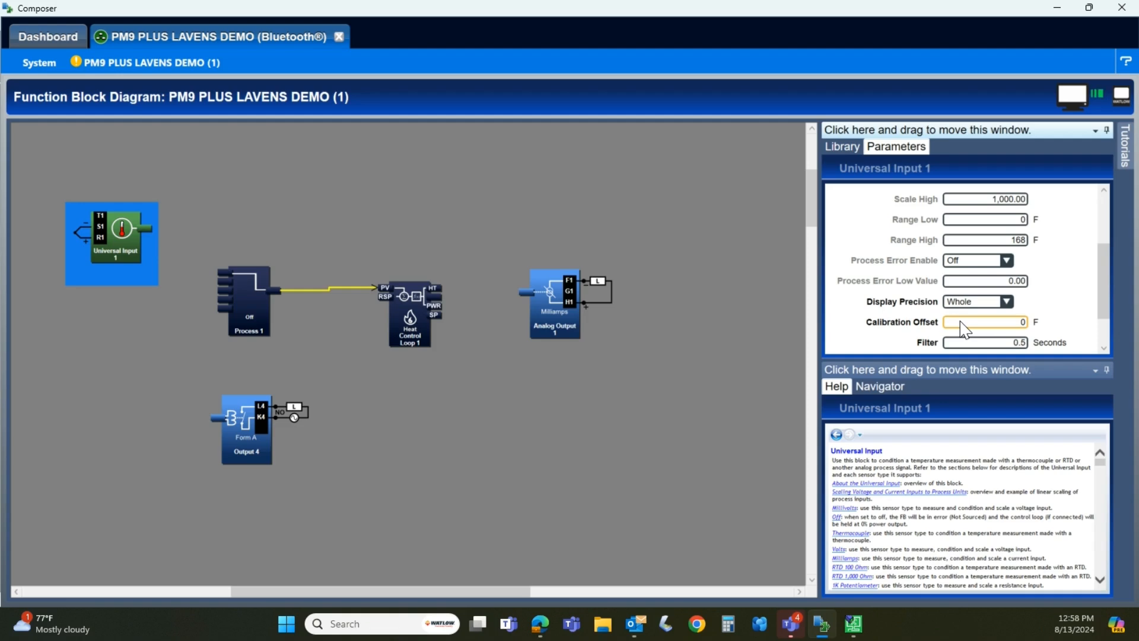
{"action": "scroll", "coordinate": [964, 329], "scroll_direction": "down", "scroll_amount": 2}
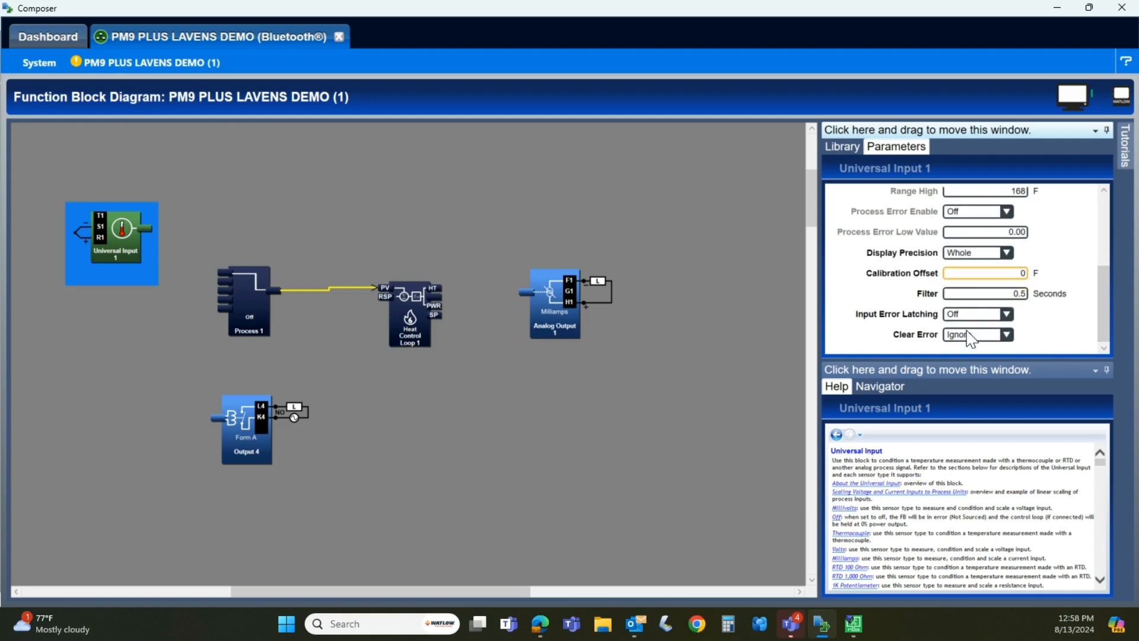
{"action": "scroll", "coordinate": [945, 487], "scroll_direction": "down", "scroll_amount": 3}
{"action": "scroll", "coordinate": [945, 487], "scroll_direction": "down", "scroll_amount": 5}
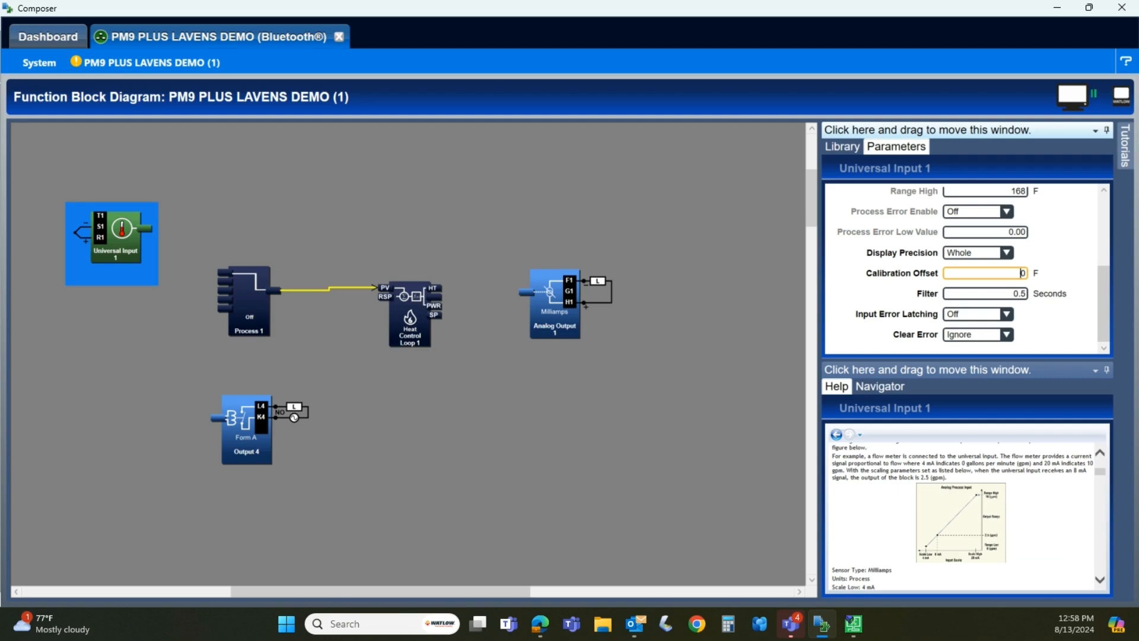
Switch to iTools and place an AI block on the wiring canvas, accepting the change to Configuration mode
{"action": "left_click", "coordinate": [865, 629]}
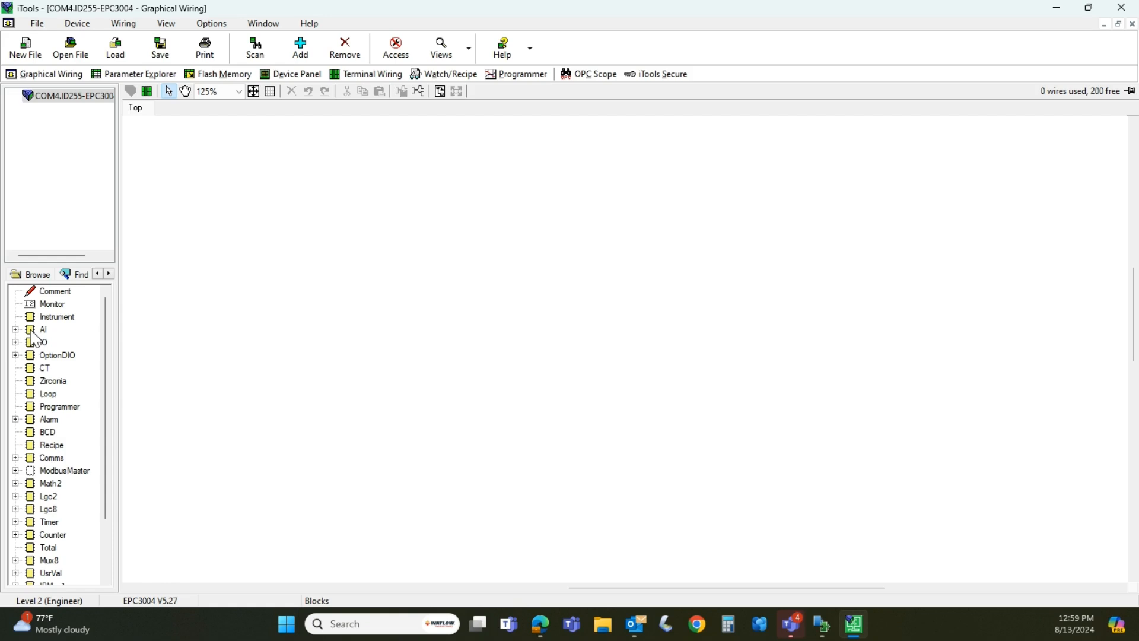
{"action": "left_click_drag", "start_coordinate": [33, 334], "coordinate": [230, 246]}
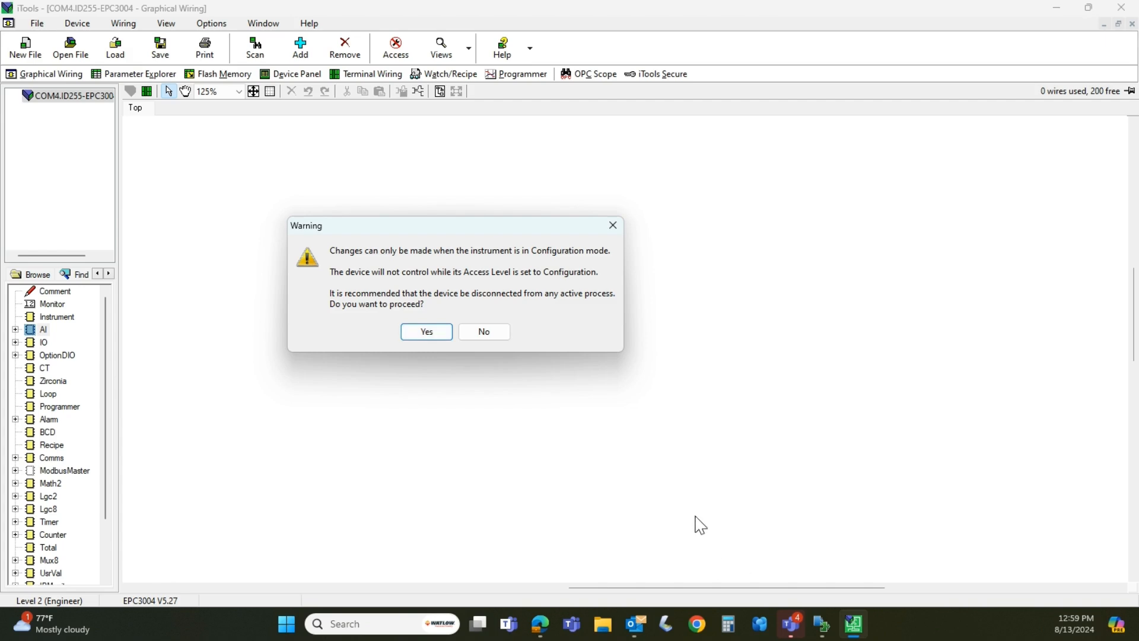
{"action": "left_click", "coordinate": [823, 626]}
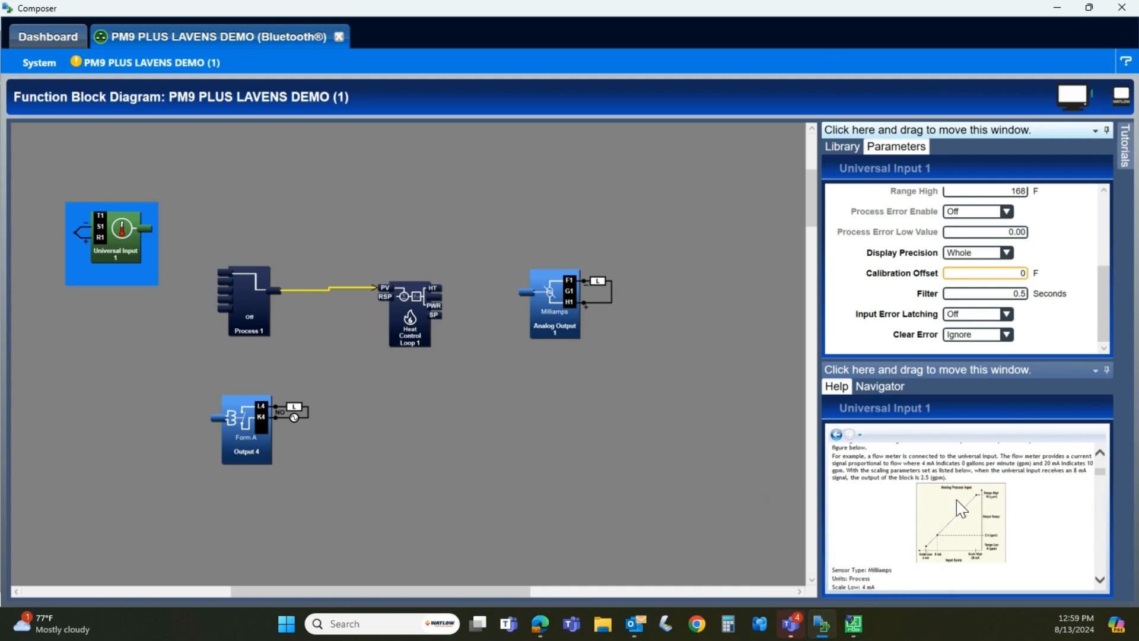
{"action": "left_click", "coordinate": [861, 625]}
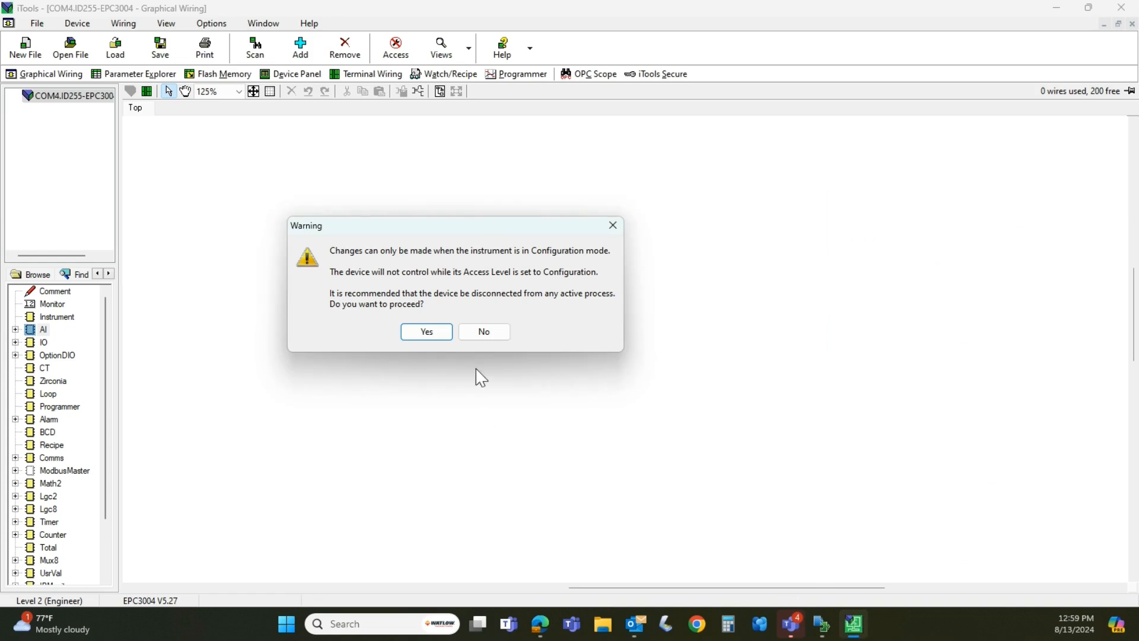
{"action": "left_click", "coordinate": [427, 332]}
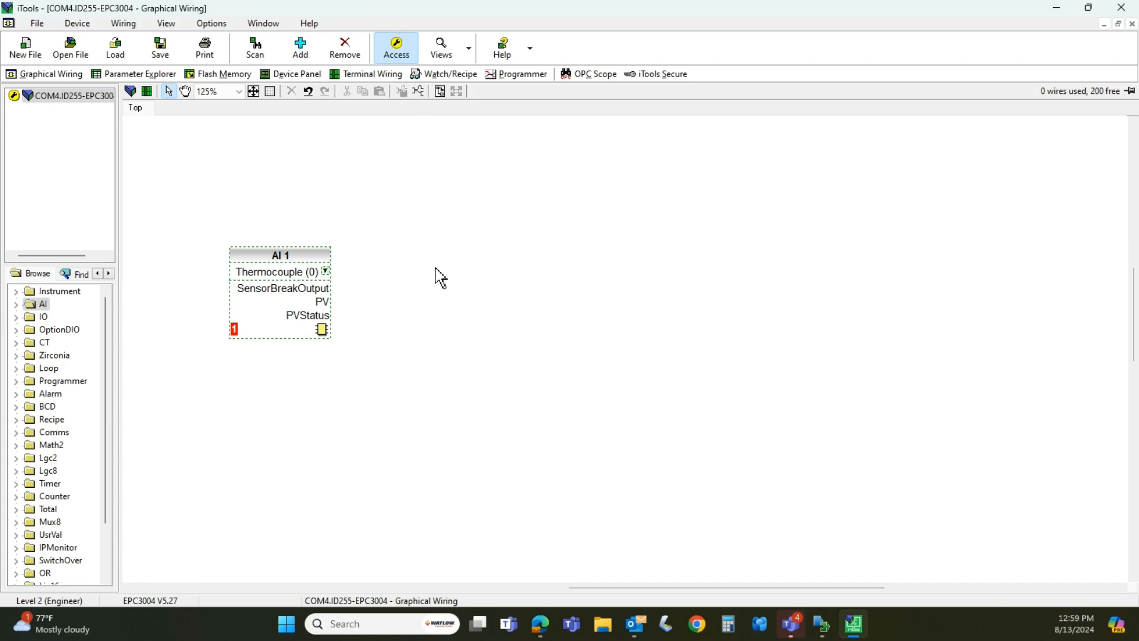
Open the AI 1 block's parameter list and inspect its PV offset and resolution settings
{"action": "left_click", "coordinate": [274, 279]}
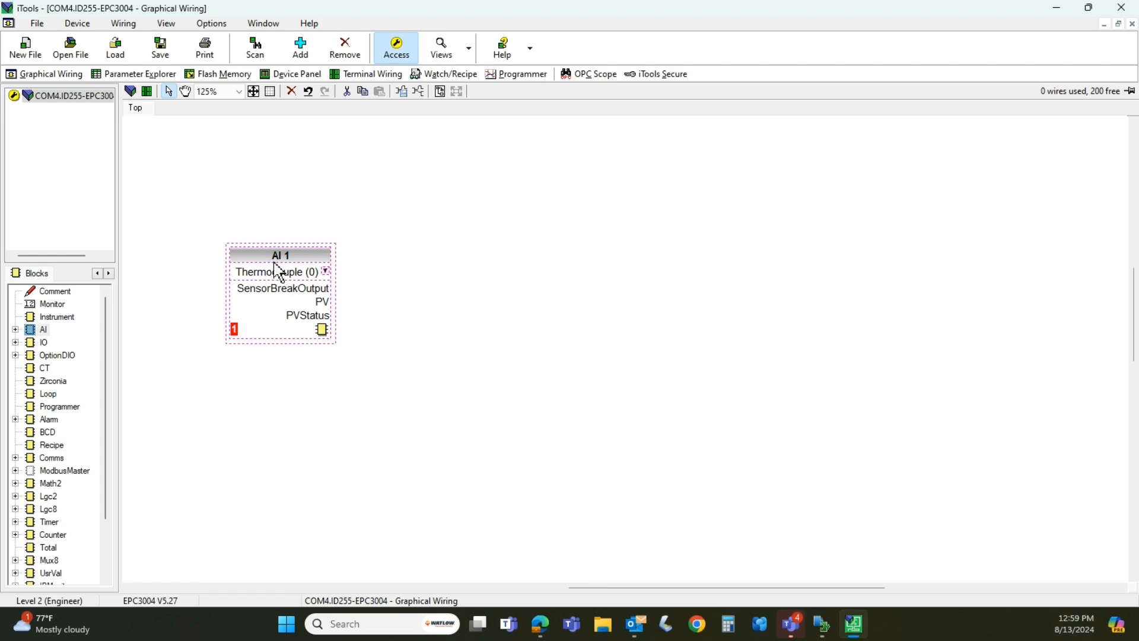
{"action": "left_click", "coordinate": [783, 265]}
{"action": "left_click", "coordinate": [316, 264]}
{"action": "double_click", "coordinate": [310, 261]}
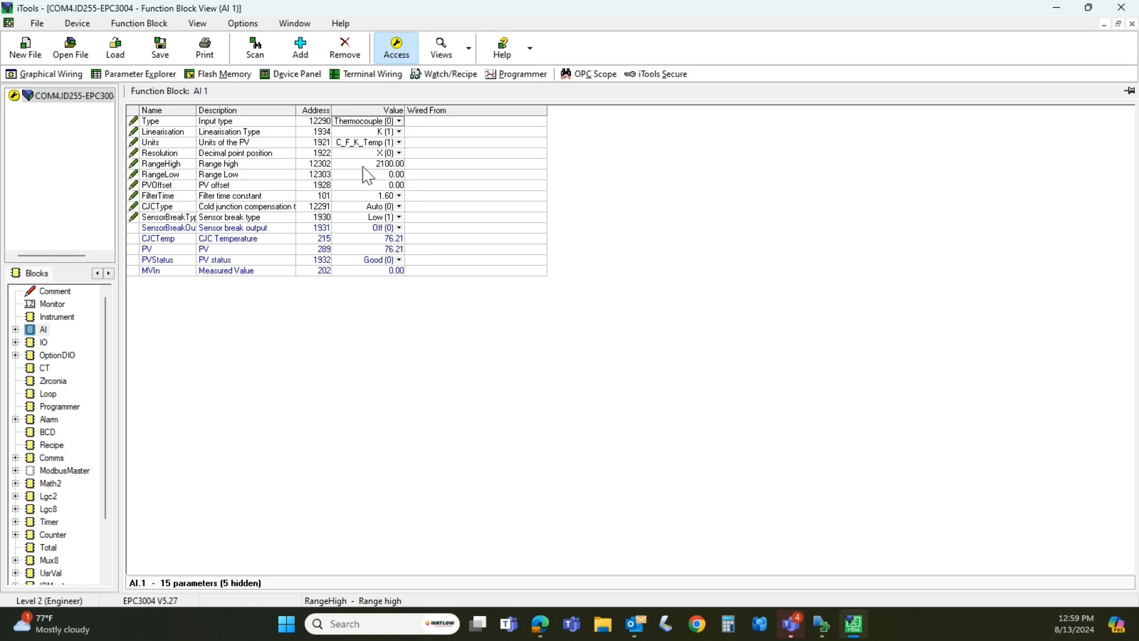
{"action": "left_click", "coordinate": [360, 185]}
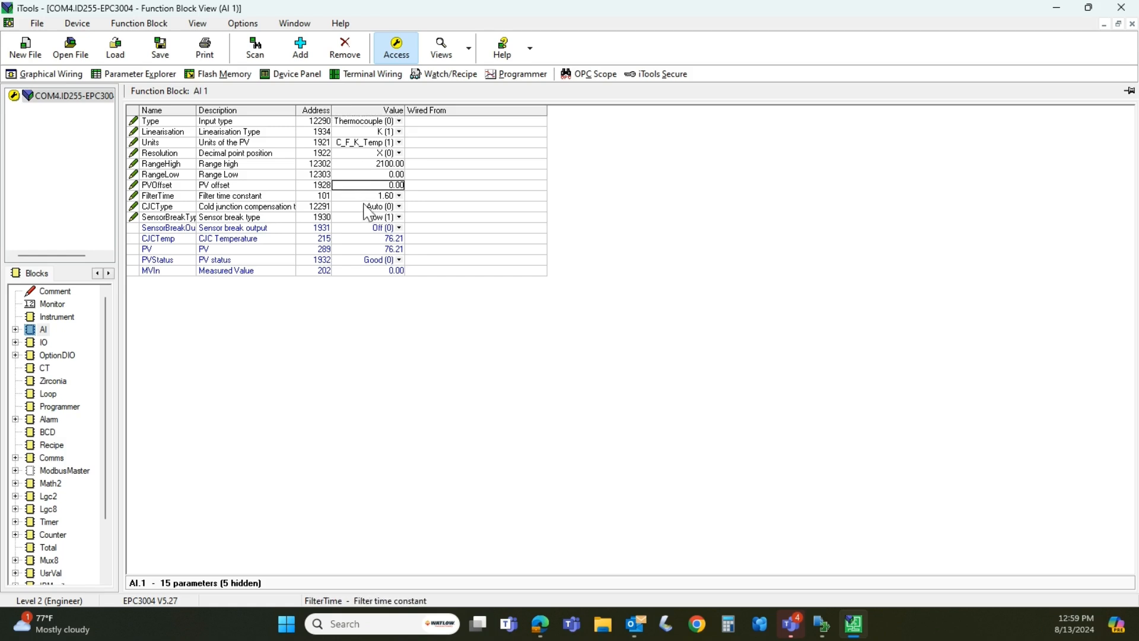
{"action": "left_click", "coordinate": [360, 153]}
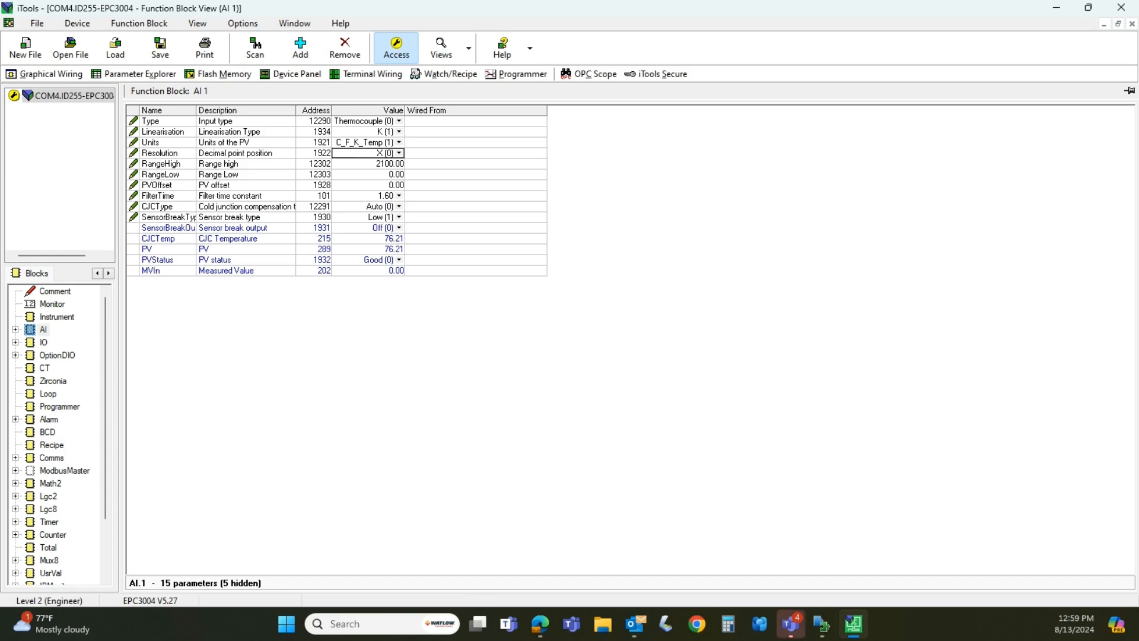
Switch to Composer and wire the Universal Input 1 output to the first input of the Process 1 block
{"action": "left_click", "coordinate": [821, 624]}
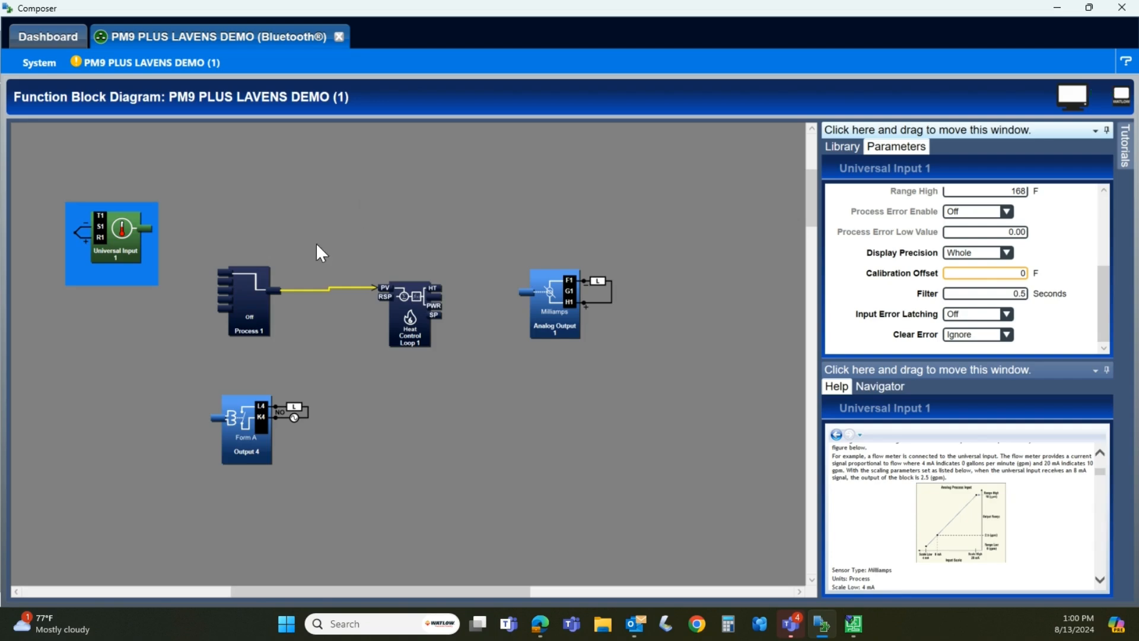
{"action": "left_click", "coordinate": [359, 439]}
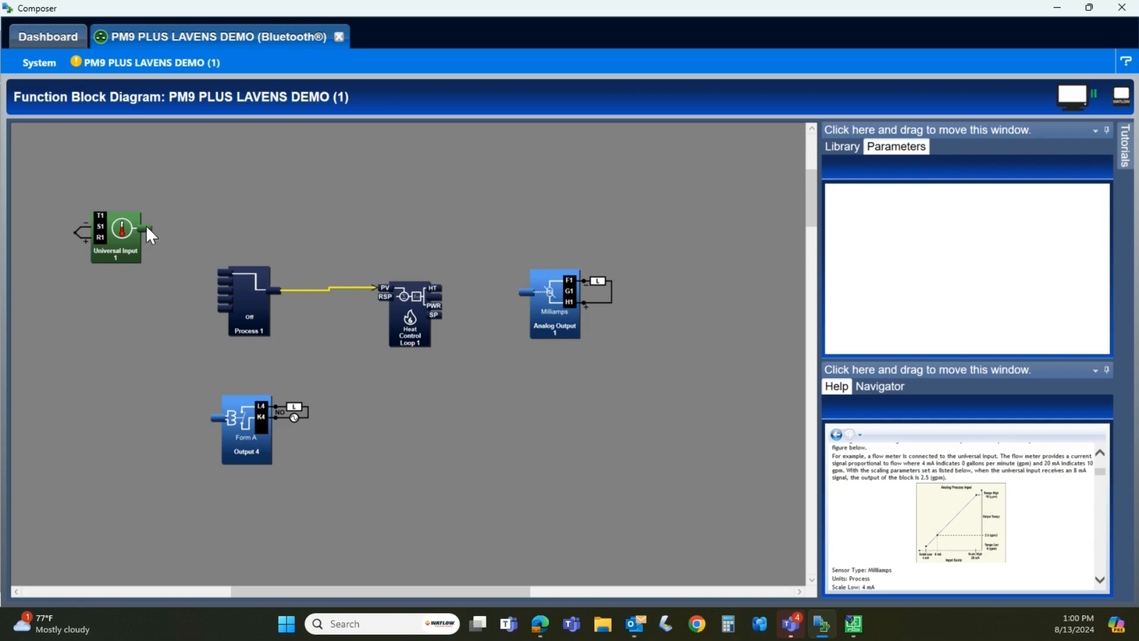
{"action": "left_click_drag", "start_coordinate": [148, 236], "coordinate": [213, 282]}
{"action": "left_click_drag", "start_coordinate": [218, 274], "coordinate": [219, 274]}
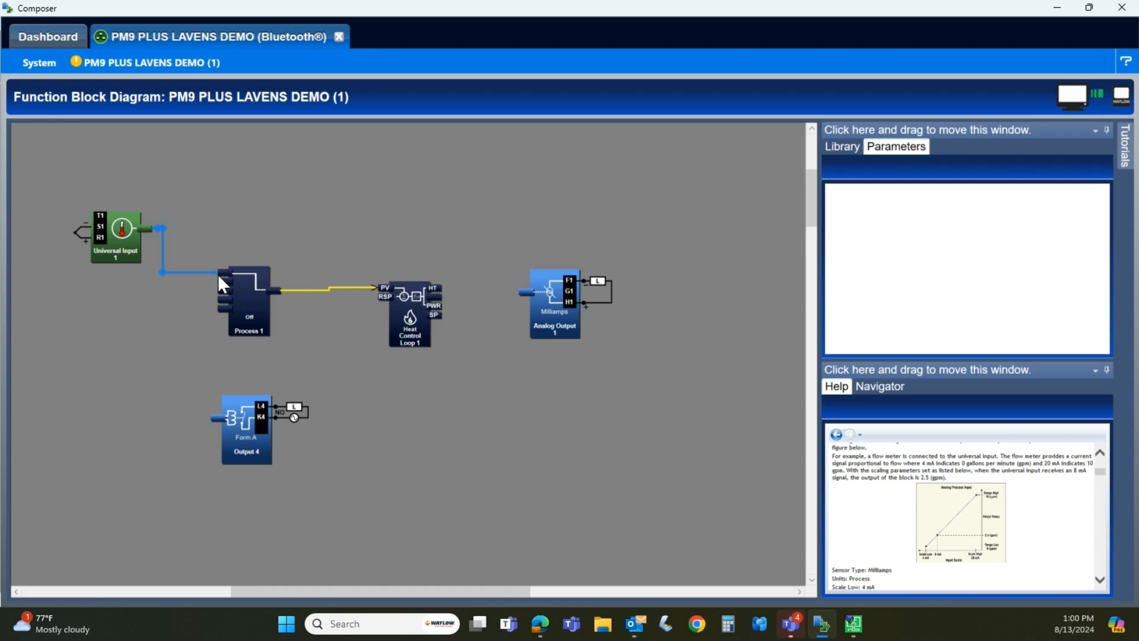
View the parameters of the Process 1 block and the Heat Control Loop 1 block in turn
{"action": "left_click", "coordinate": [249, 305]}
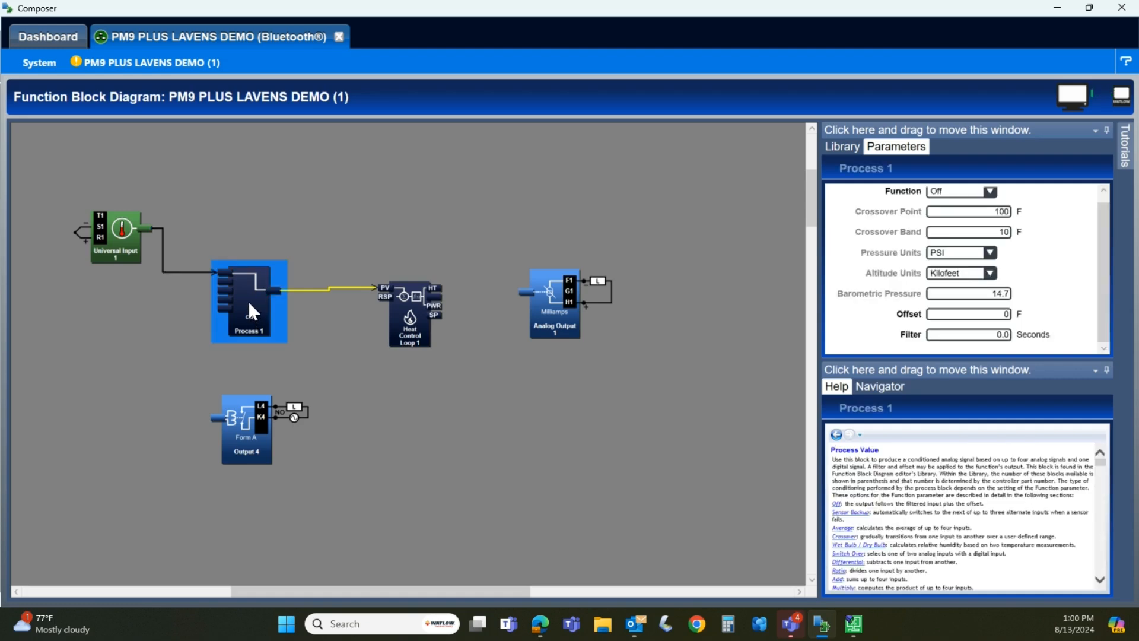
{"action": "left_click", "coordinate": [408, 327]}
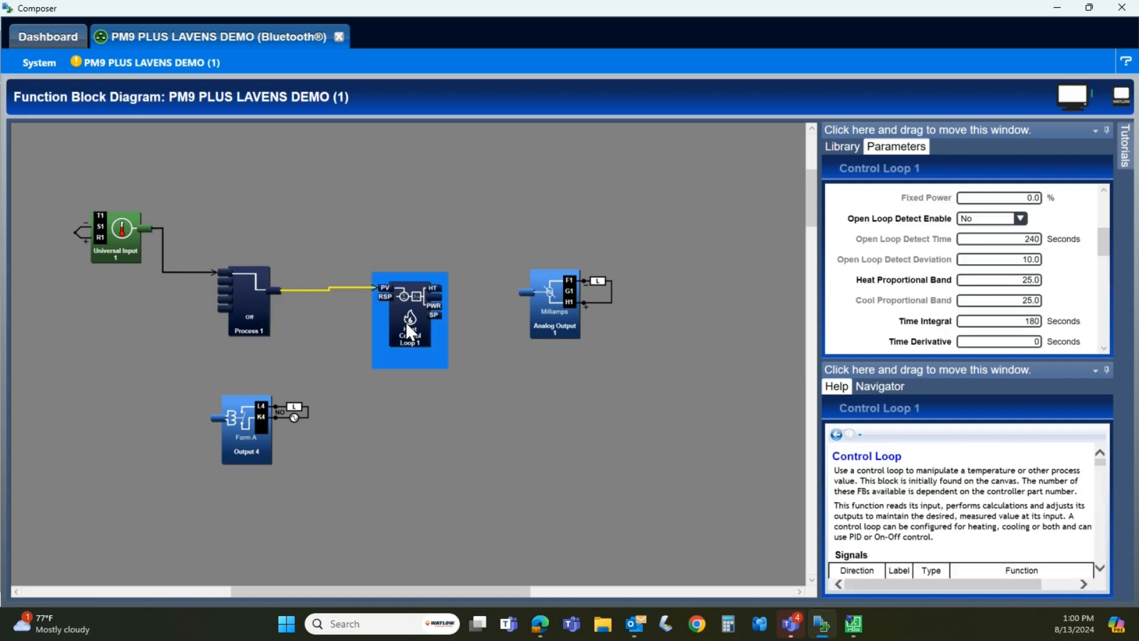
{"action": "left_click", "coordinate": [245, 305]}
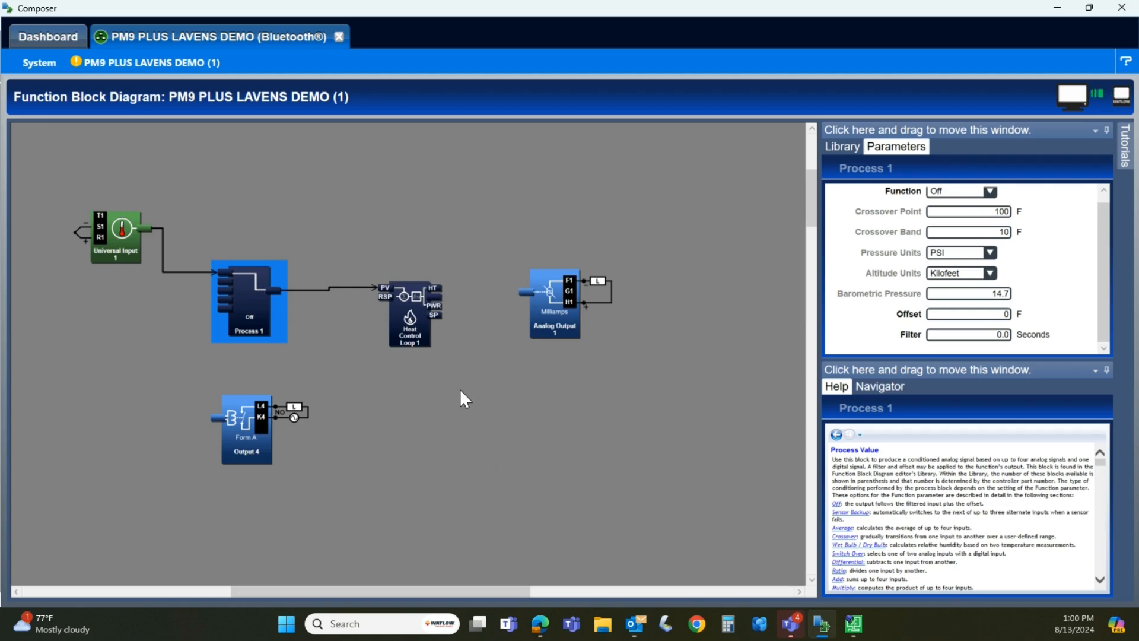
Examine the Control Loop 1 parameters, including heat and cool algorithm options, PID terms, set point limits and manual power limits
{"action": "left_click", "coordinate": [409, 309]}
{"action": "scroll", "coordinate": [961, 255], "scroll_direction": "up", "scroll_amount": 5}
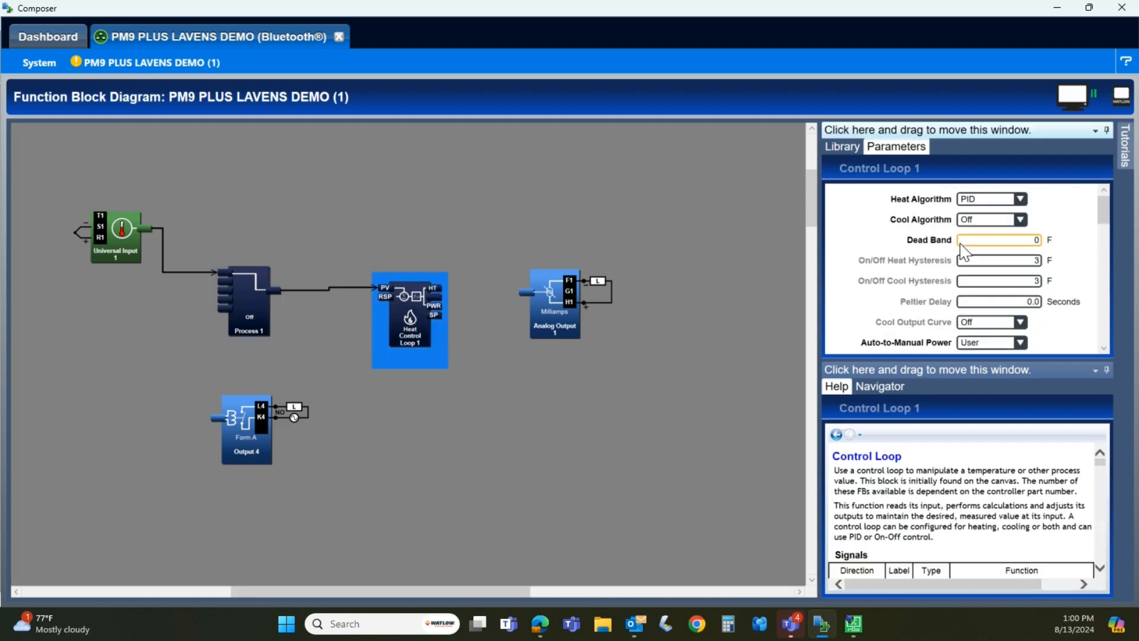
{"action": "left_click", "coordinate": [1019, 199]}
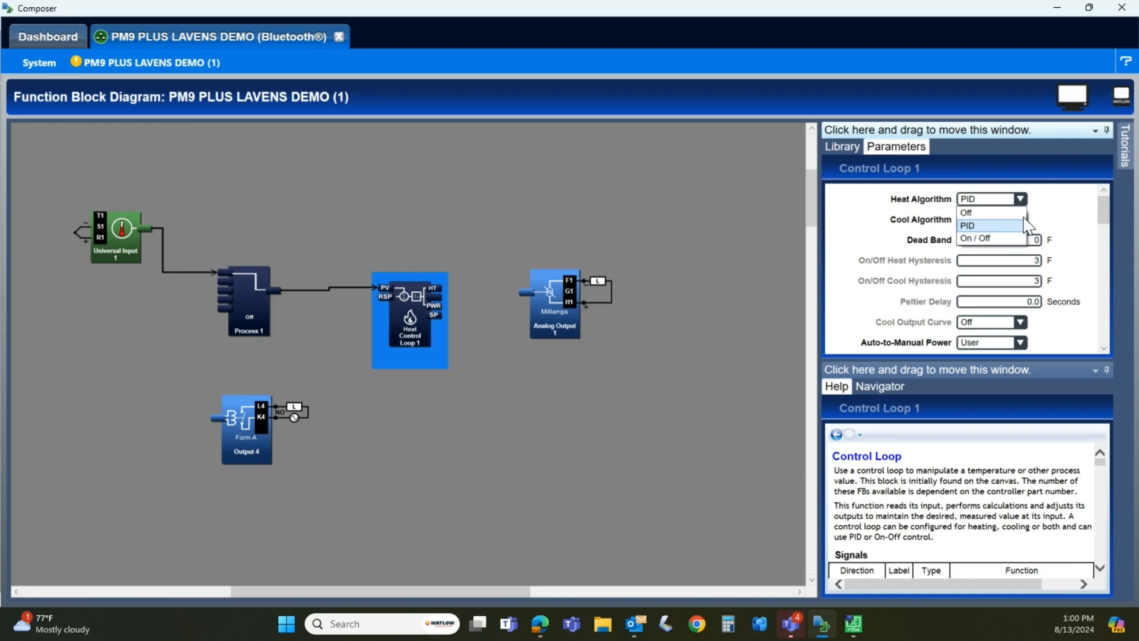
{"action": "left_click", "coordinate": [1029, 226]}
{"action": "left_click", "coordinate": [1021, 219]}
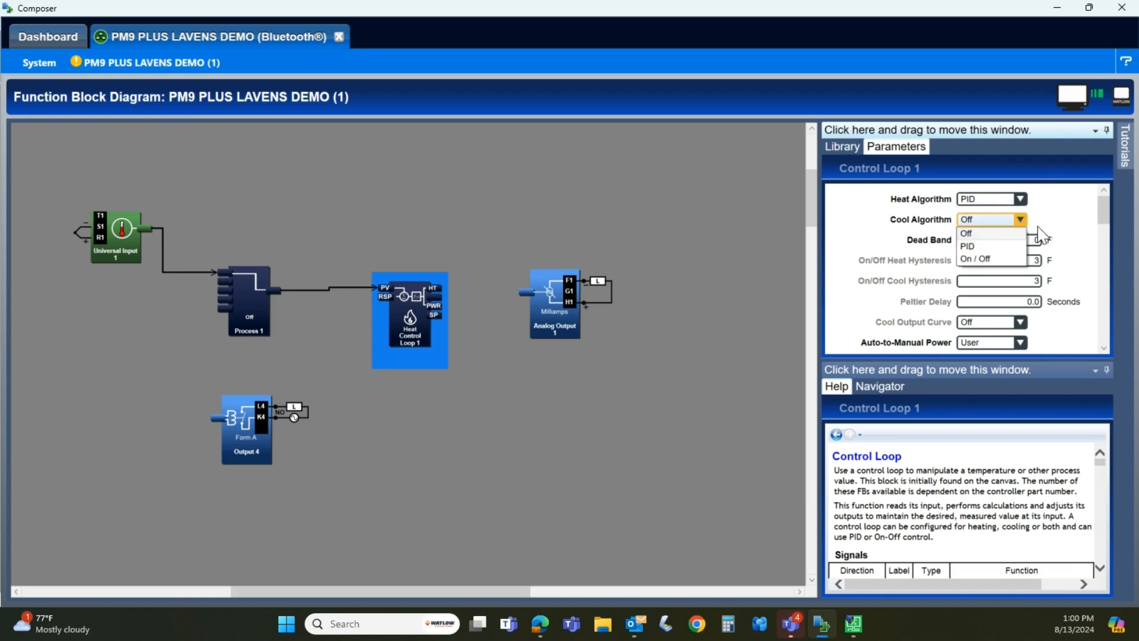
{"action": "left_click", "coordinate": [1040, 235]}
{"action": "scroll", "coordinate": [1014, 256], "scroll_direction": "down", "scroll_amount": 1}
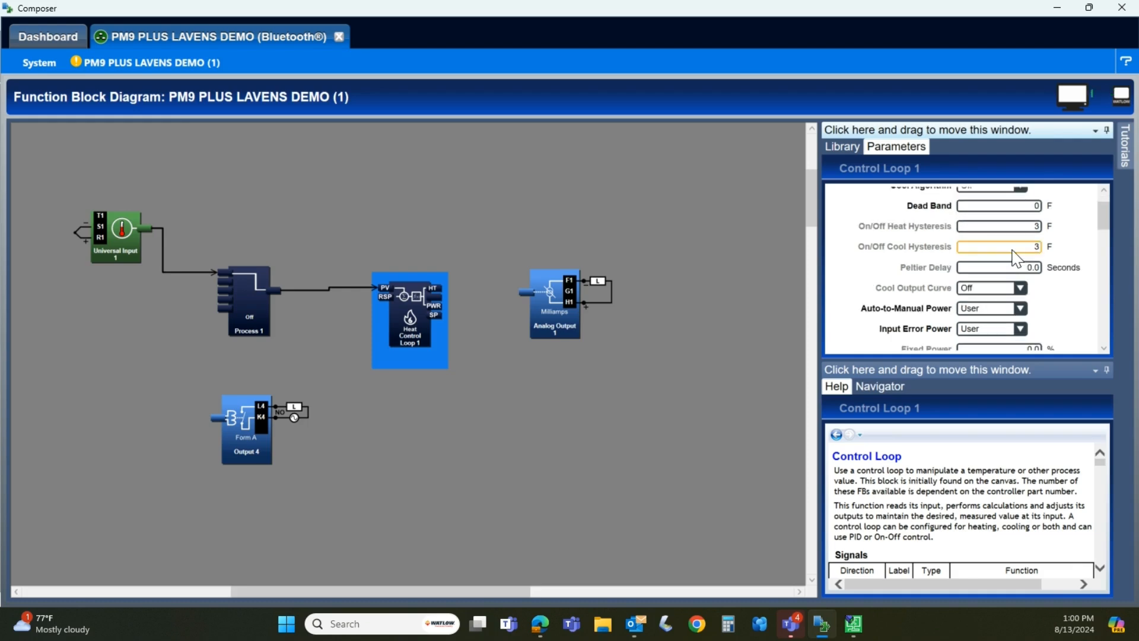
{"action": "scroll", "coordinate": [1017, 259], "scroll_direction": "down", "scroll_amount": 4}
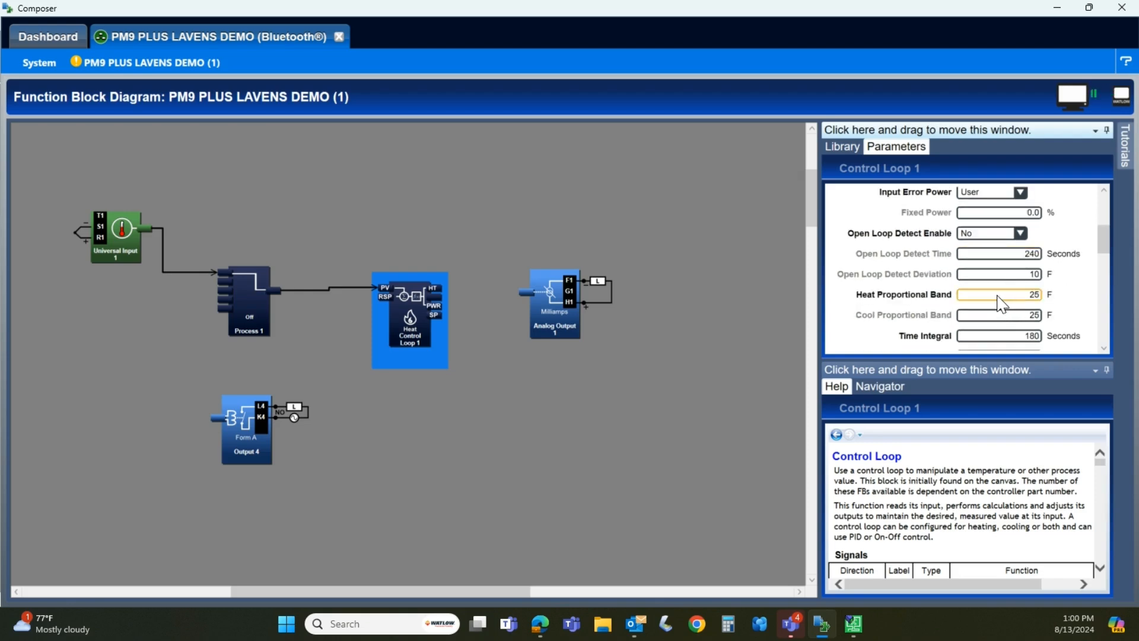
{"action": "scroll", "coordinate": [1003, 321], "scroll_direction": "down", "scroll_amount": 1}
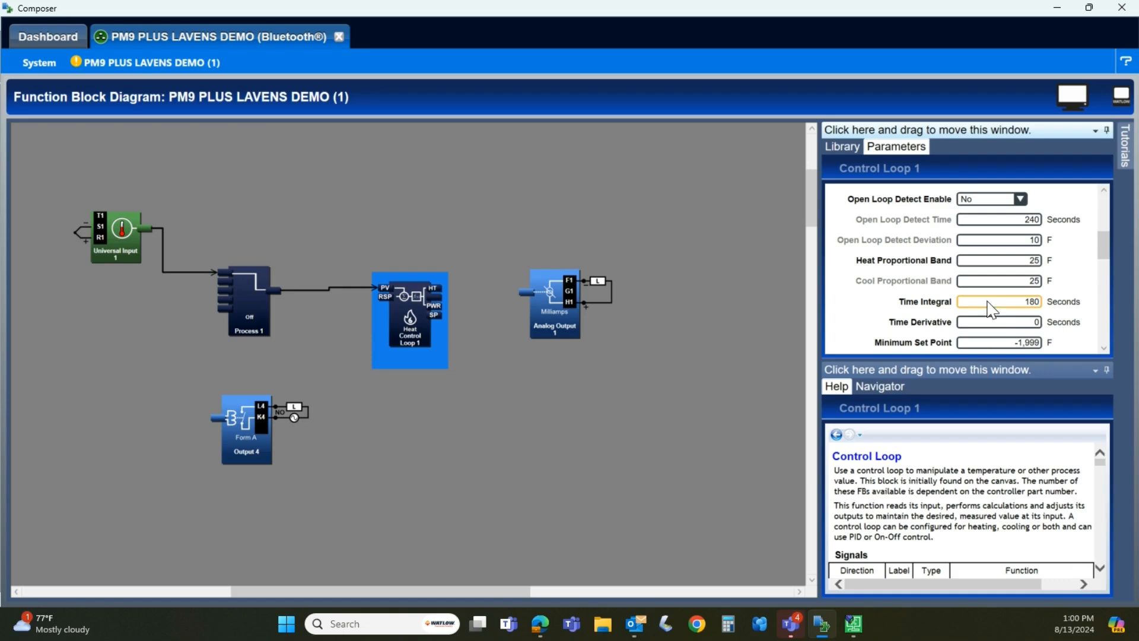
{"action": "scroll", "coordinate": [996, 318], "scroll_direction": "down", "scroll_amount": 3}
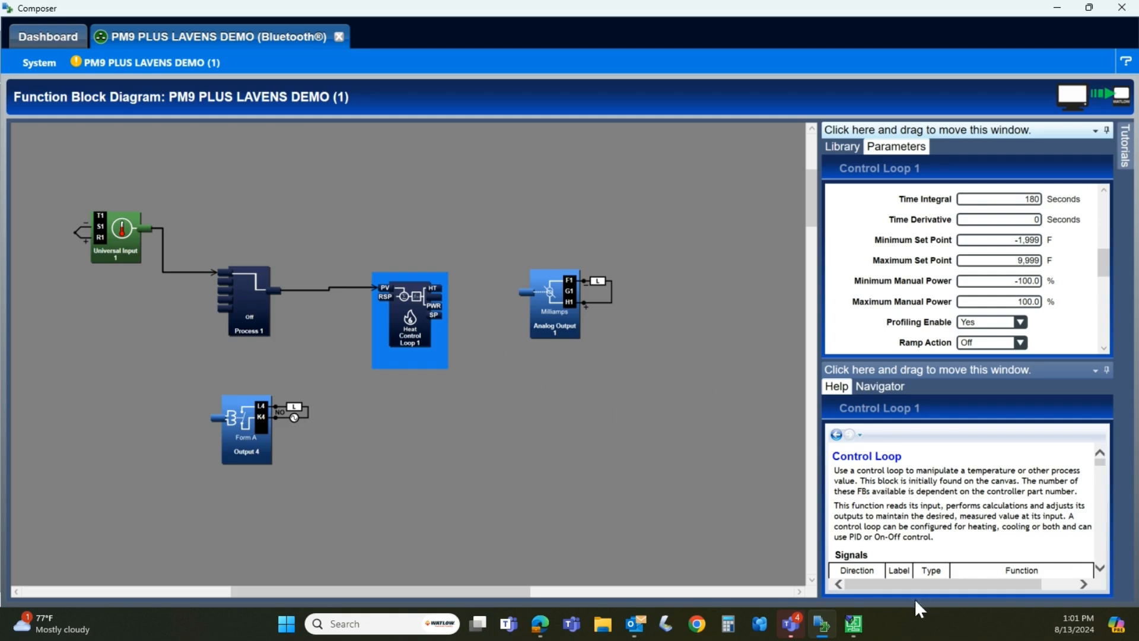
Switch to iTools and add a Loop block to the graphical wiring, with a Lin16 block between AI 1 and Loop
{"action": "left_click", "coordinate": [853, 624]}
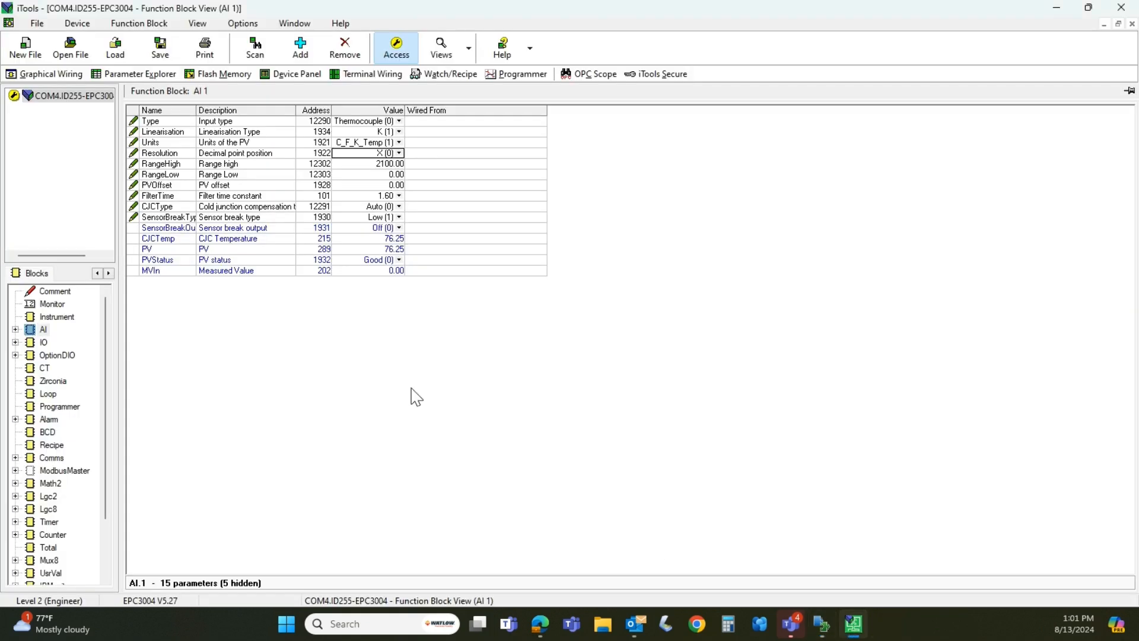
{"action": "left_click", "coordinate": [51, 74]}
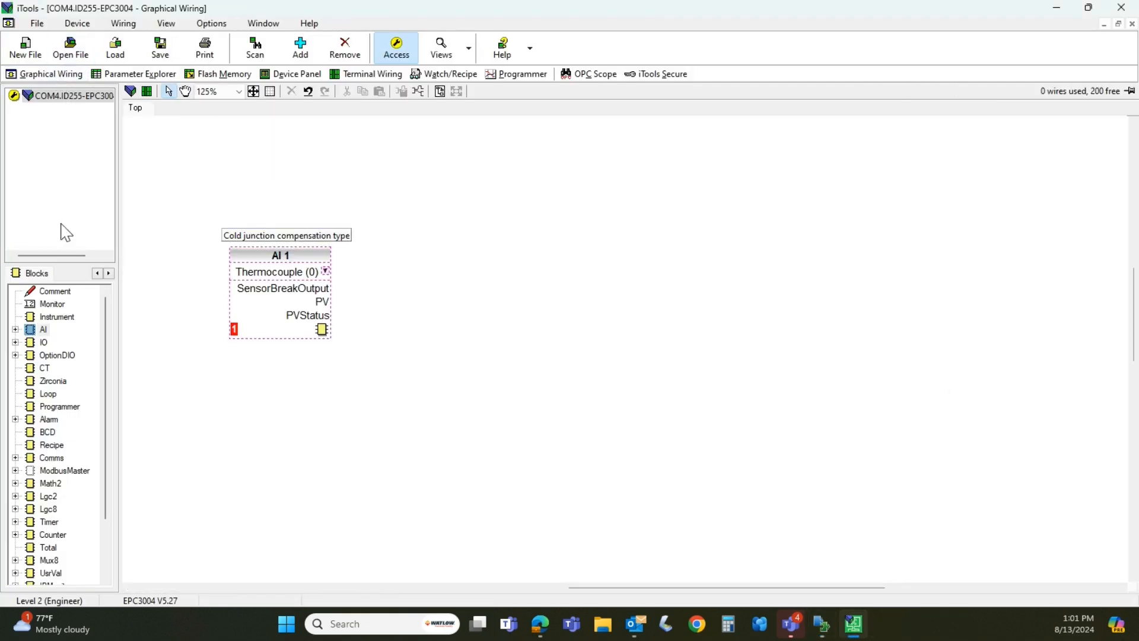
{"action": "left_click_drag", "start_coordinate": [32, 397], "coordinate": [524, 259]}
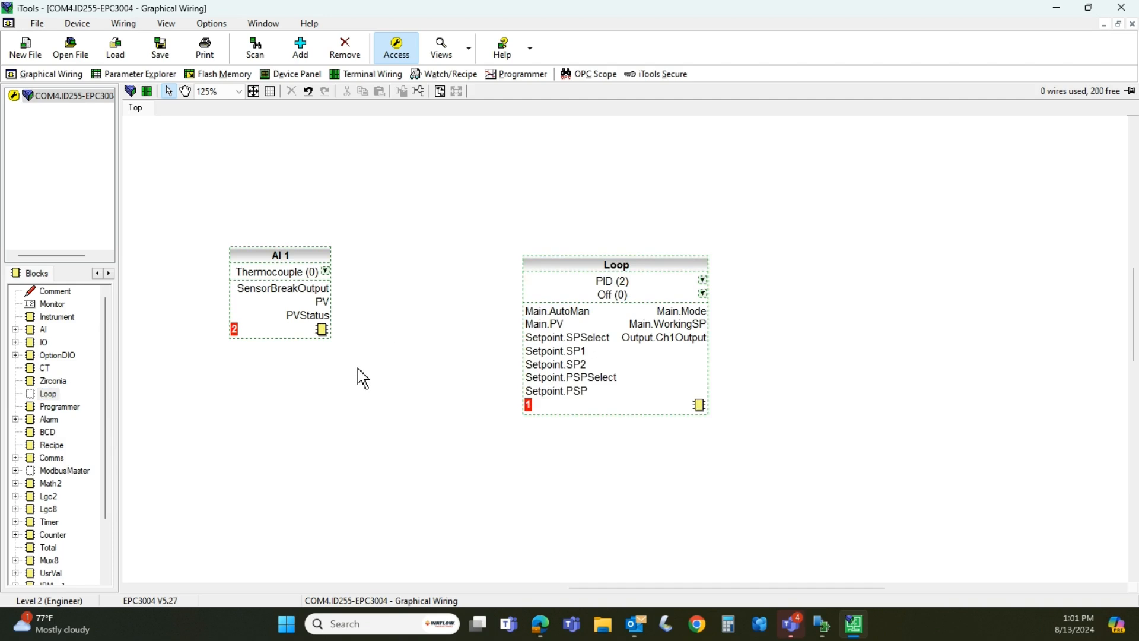
{"action": "scroll", "coordinate": [77, 484], "scroll_direction": "down", "scroll_amount": 2}
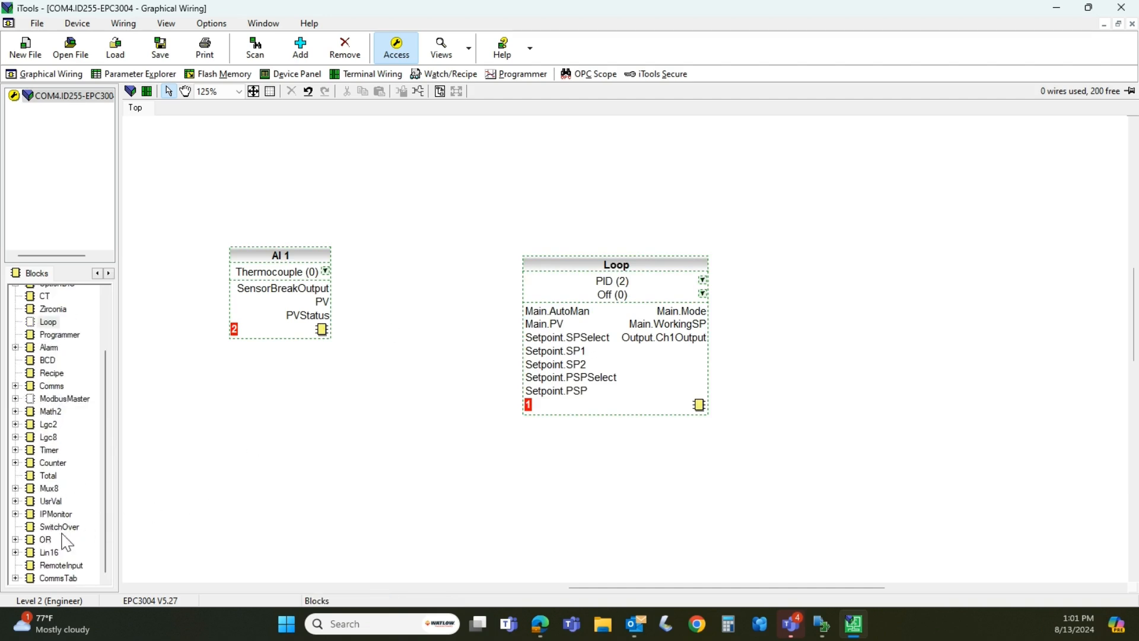
{"action": "left_click_drag", "start_coordinate": [34, 555], "coordinate": [415, 329]}
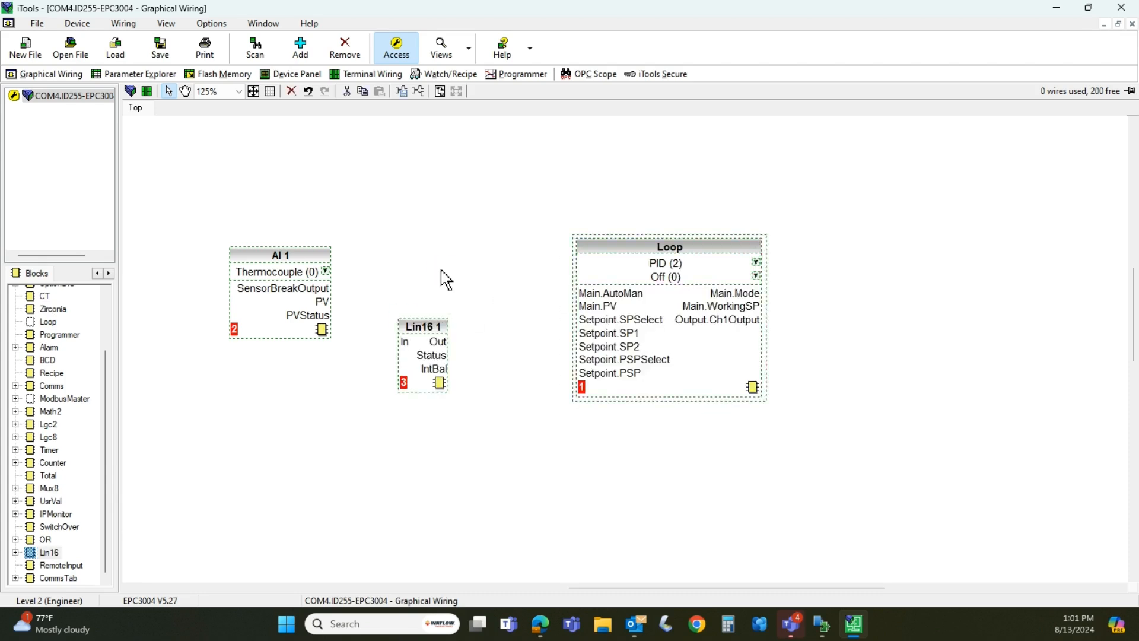
Wire the PV output of AI 1 to the In input of Lin16 1
{"action": "left_click", "coordinate": [325, 303]}
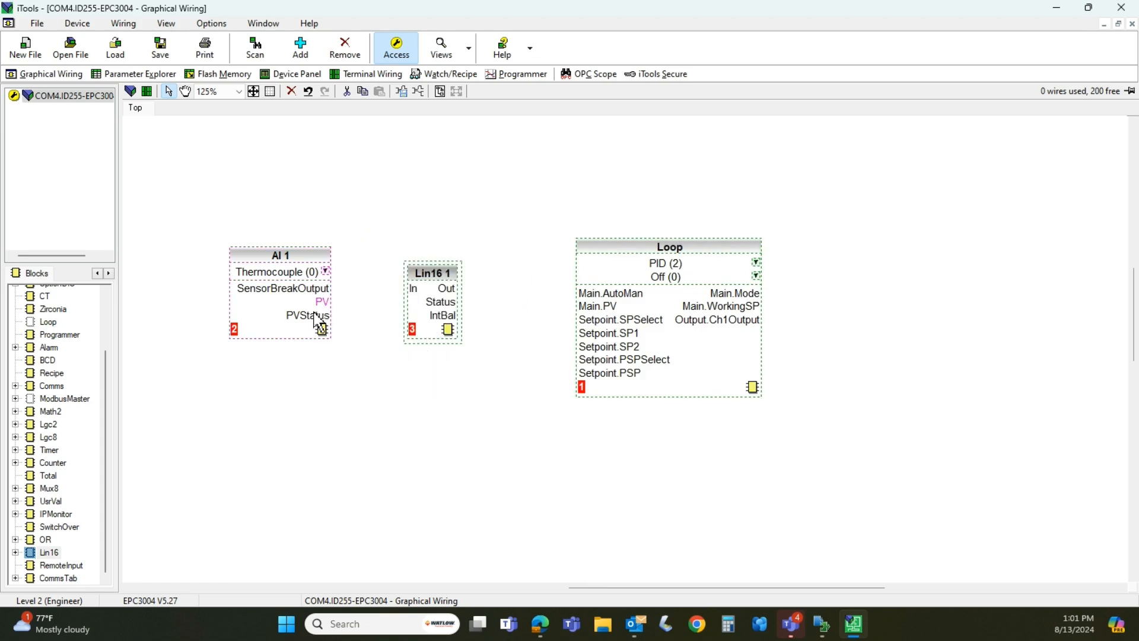
{"action": "mouse_move", "coordinate": [328, 314]}
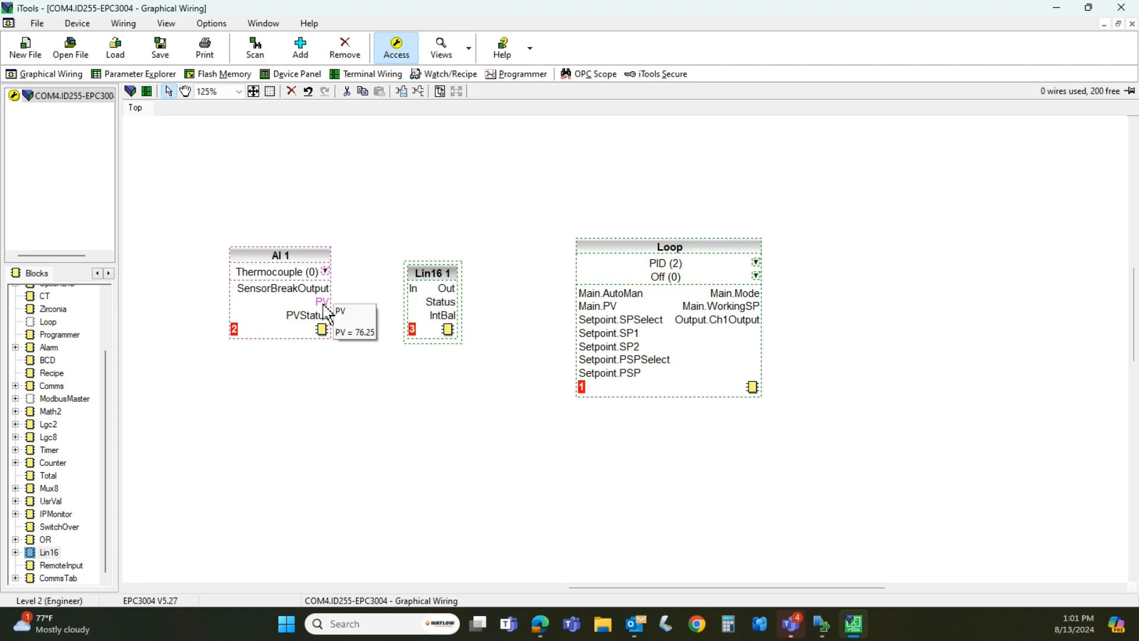
{"action": "left_click_drag", "start_coordinate": [328, 313], "coordinate": [413, 289]}
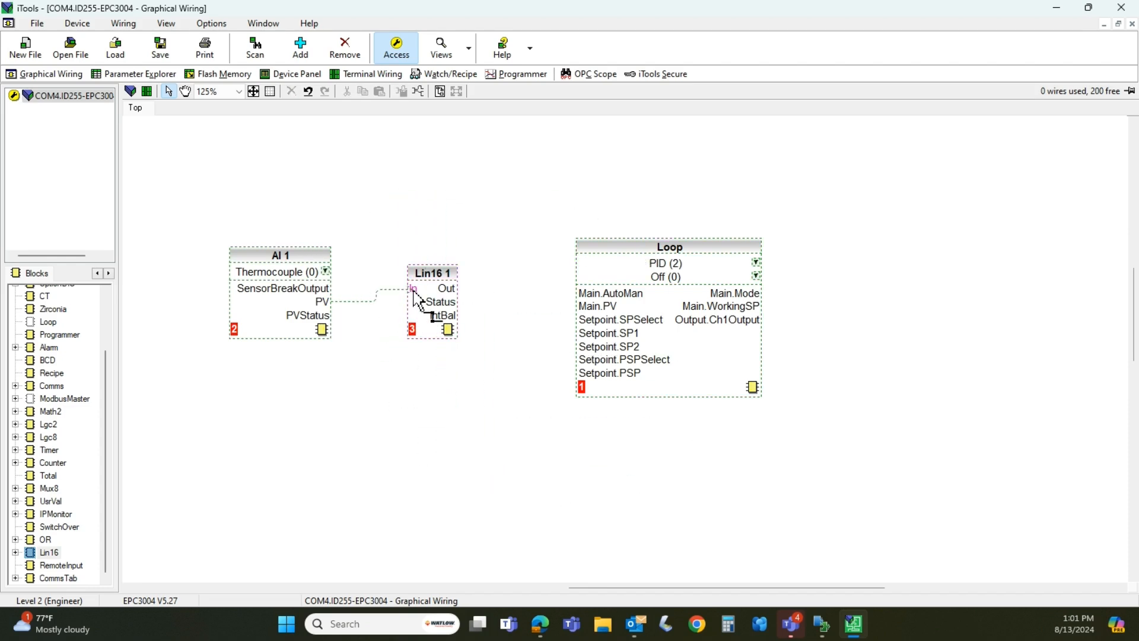
Complete the wire into Lin16 1's In input, and wire its Out output to the Loop block's Main.PV input
{"action": "mouse_move", "coordinate": [414, 290]}
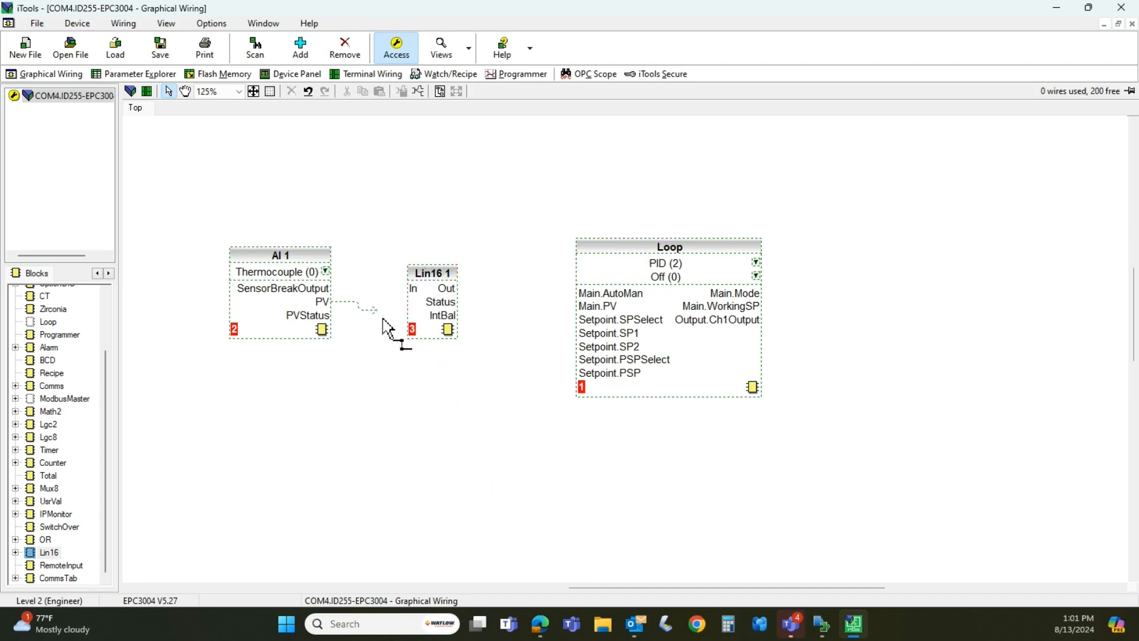
{"action": "left_click", "coordinate": [416, 289]}
{"action": "left_click", "coordinate": [455, 289]}
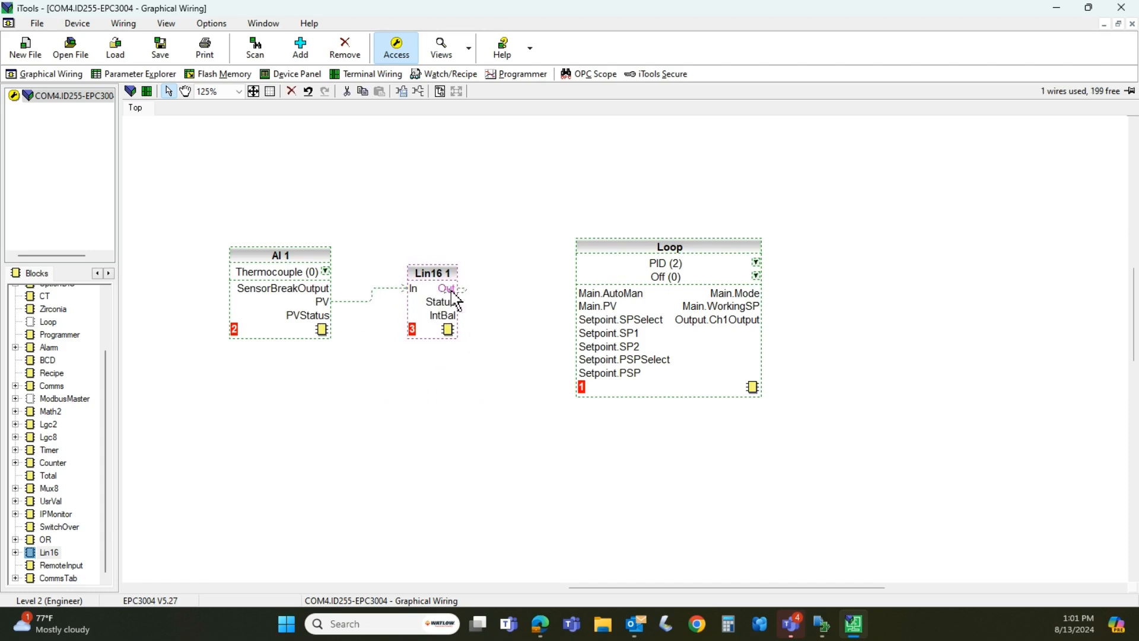
{"action": "left_click", "coordinate": [590, 306]}
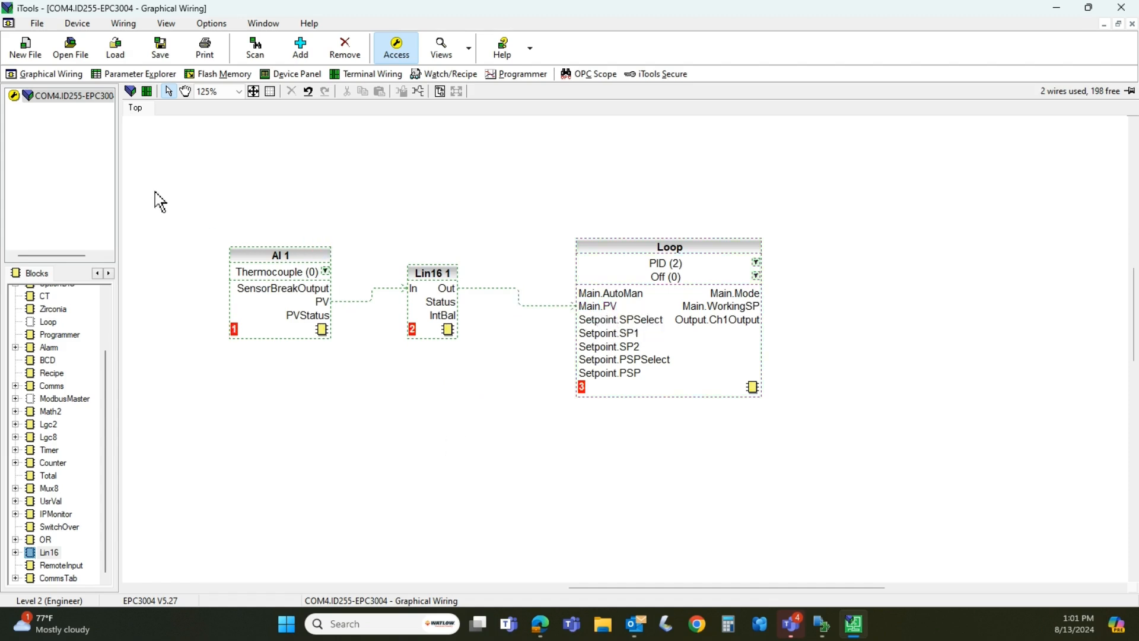
Download the AI 1, Lin16 1 and Loop wiring to the instrument
{"action": "left_click_drag", "start_coordinate": [171, 193], "coordinate": [790, 454]}
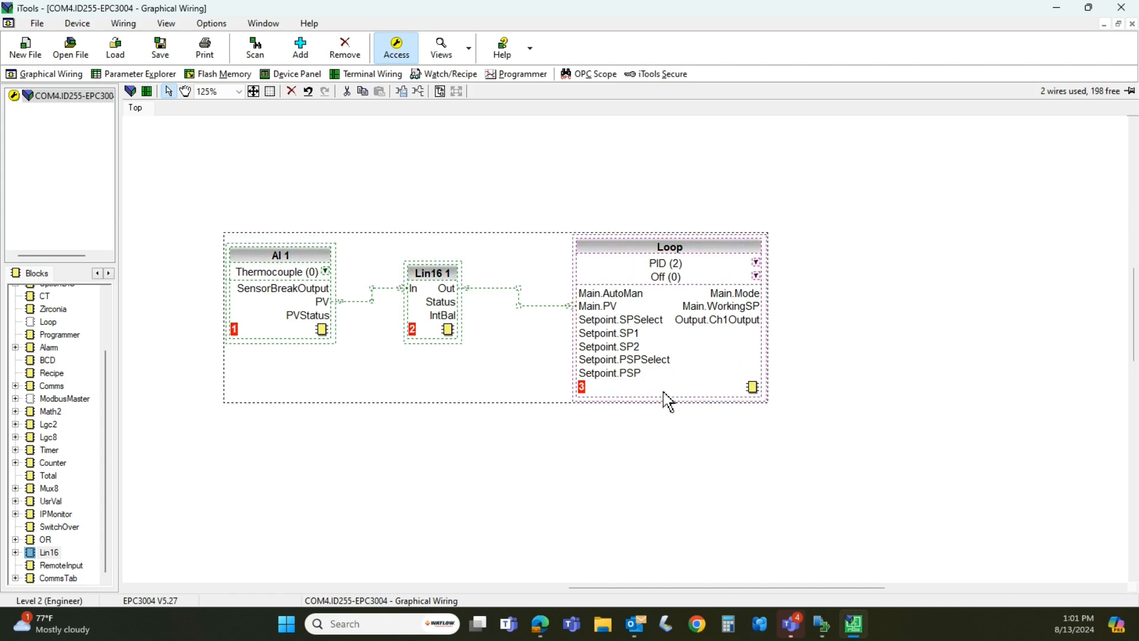
{"action": "left_click", "coordinate": [578, 465]}
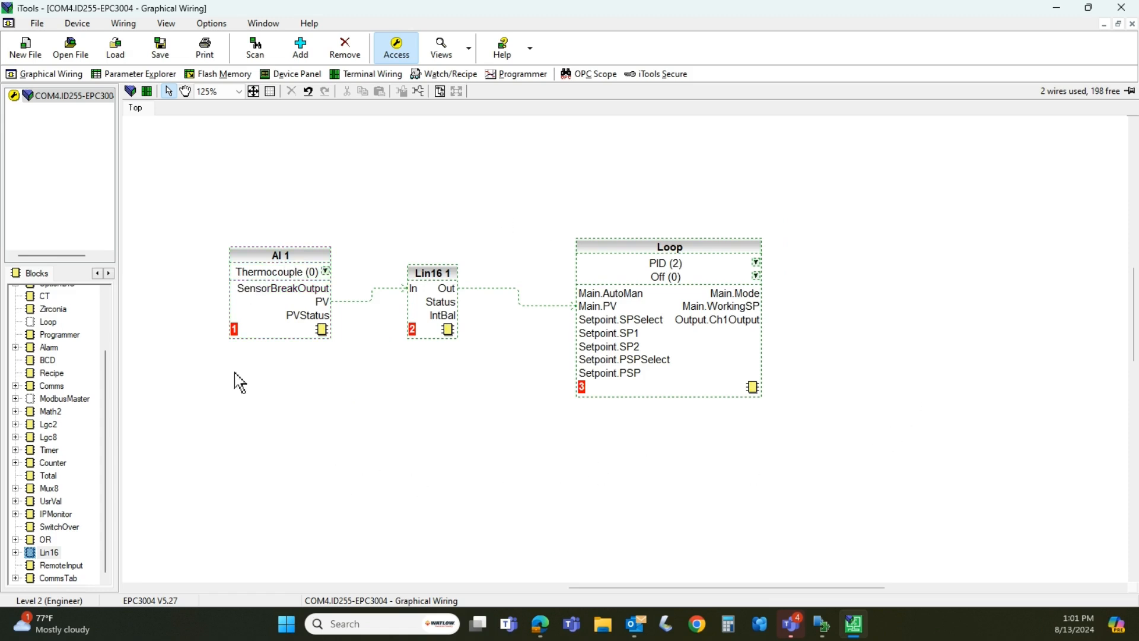
{"action": "left_click", "coordinate": [131, 92]}
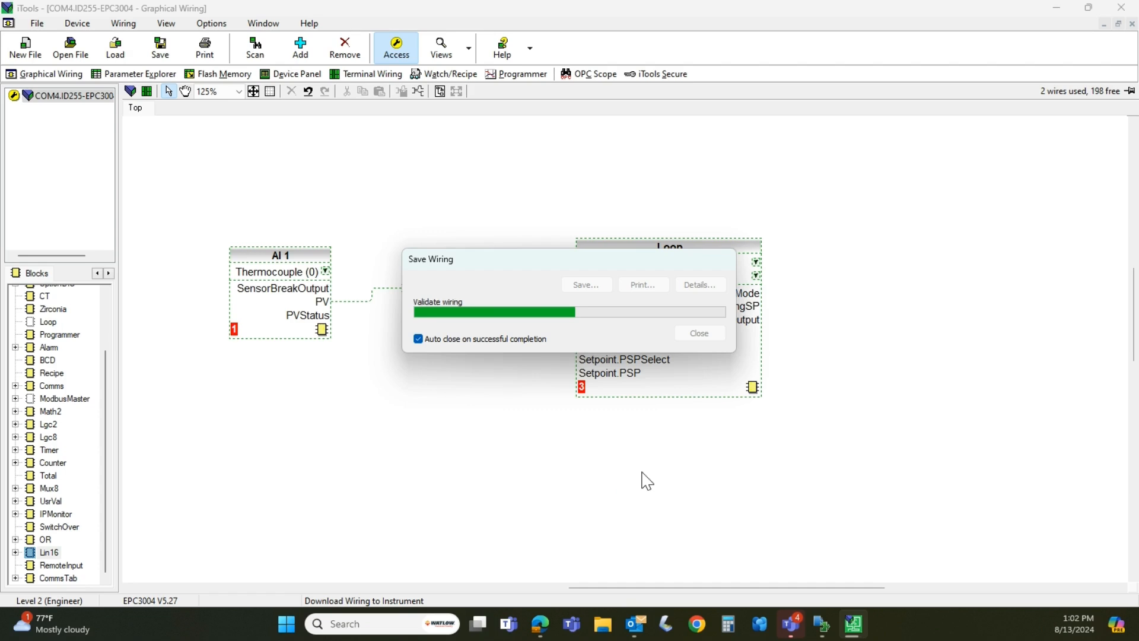
Switch to Composer and wire the HT output of Heat Control Loop 1 to the input of Analog Output 1
{"action": "left_click", "coordinate": [822, 633]}
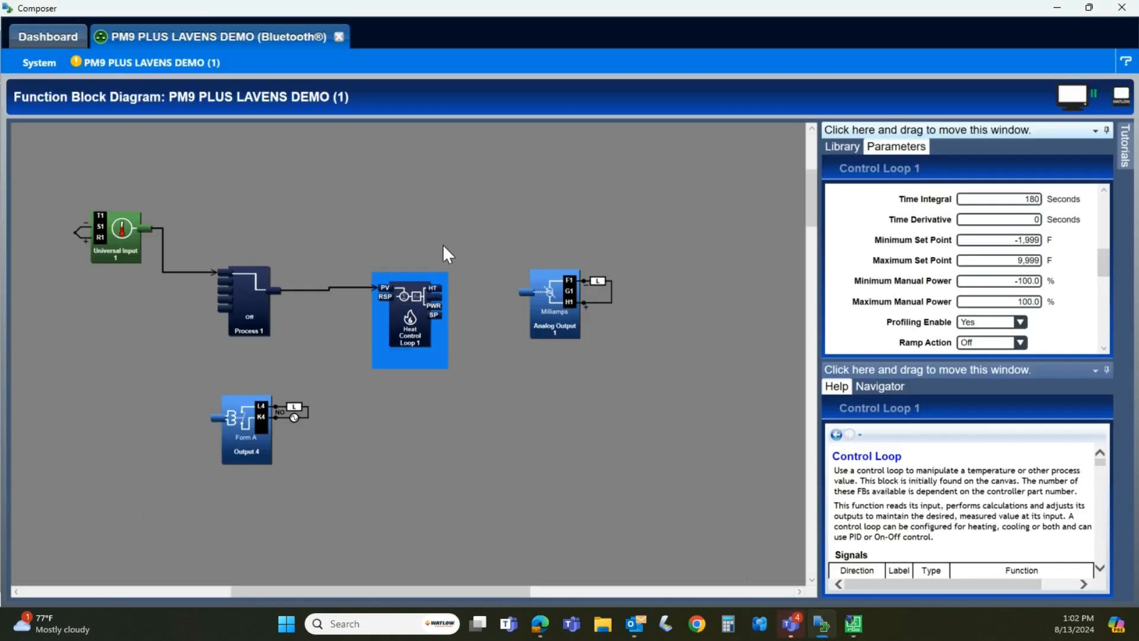
{"action": "left_click_drag", "start_coordinate": [437, 288], "coordinate": [522, 291]}
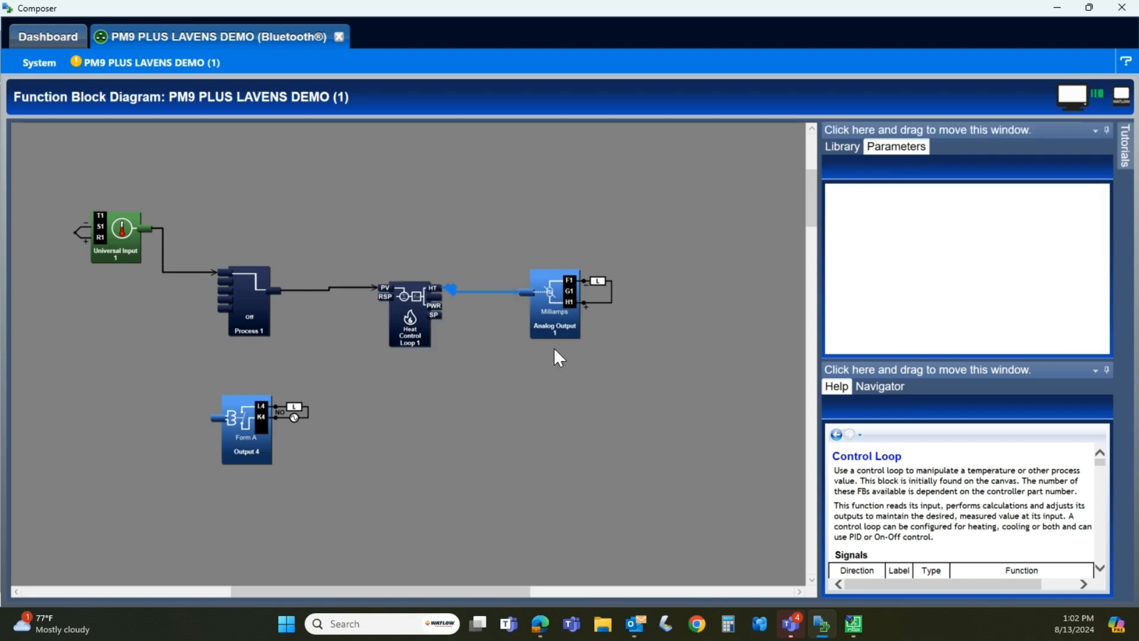
Examine the Analog Output 1 parameters, including output type, scale low and high, and range low and high
{"action": "left_click", "coordinate": [560, 315]}
{"action": "left_click", "coordinate": [987, 240]}
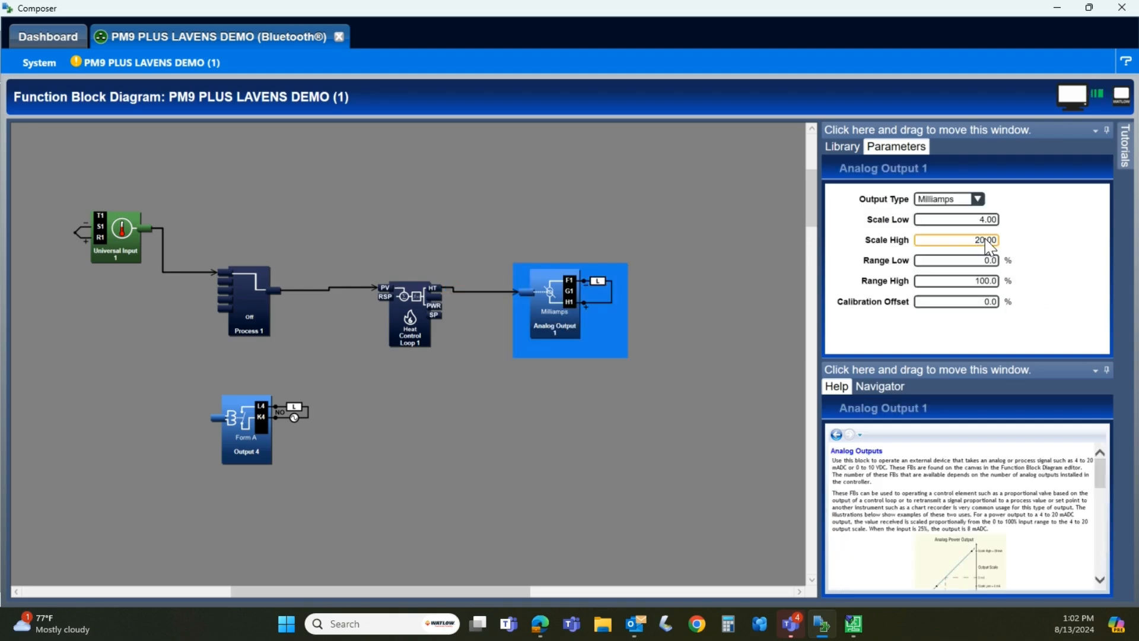
{"action": "left_click", "coordinate": [980, 201]}
{"action": "left_click", "coordinate": [1013, 209]}
{"action": "left_click", "coordinate": [990, 220]}
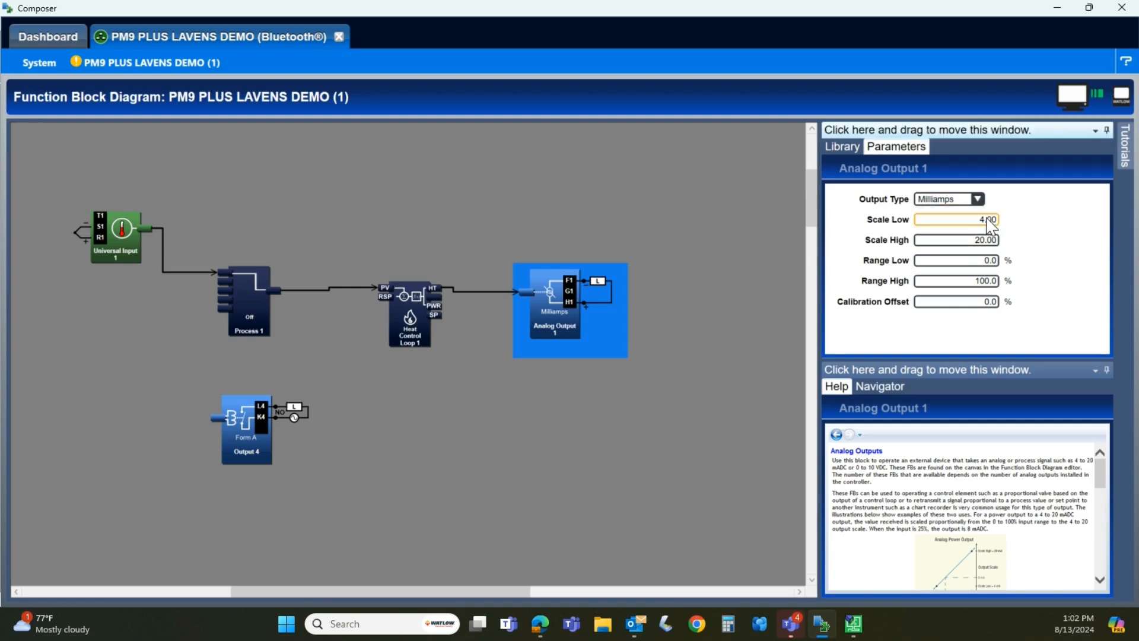
{"action": "left_click", "coordinate": [975, 241]}
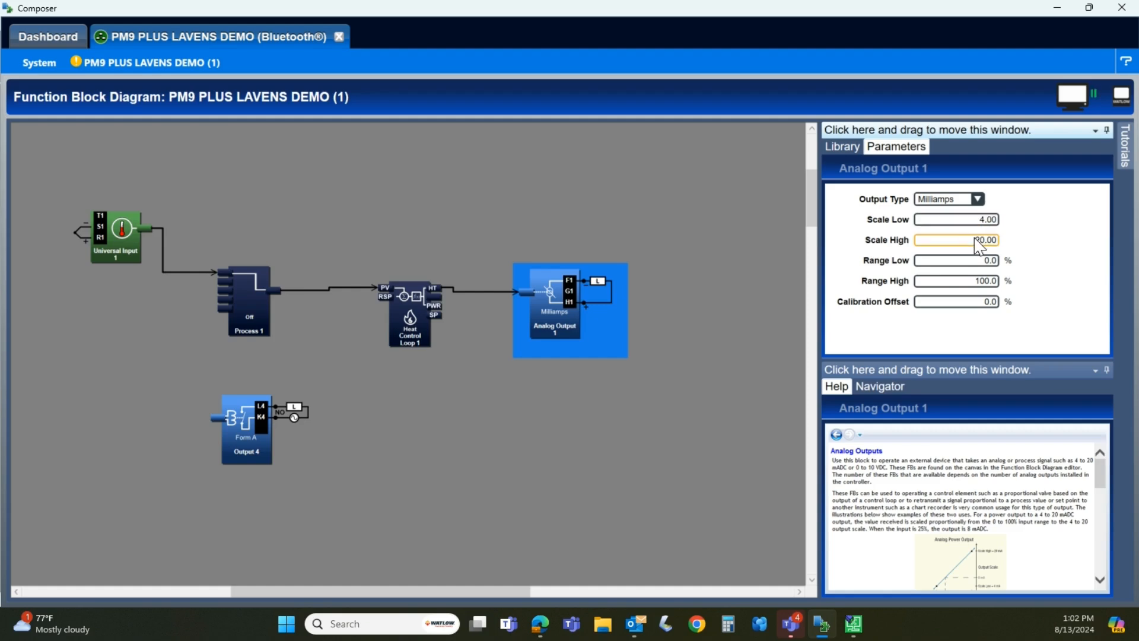
{"action": "left_click", "coordinate": [979, 261]}
{"action": "left_click", "coordinate": [982, 282]}
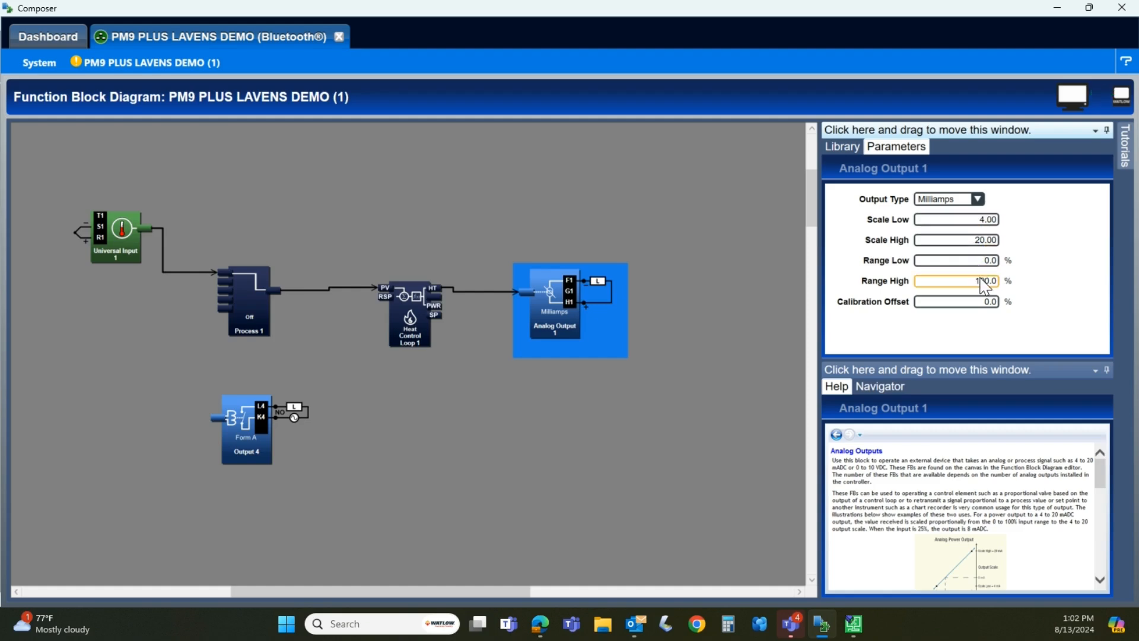
{"action": "left_click", "coordinate": [917, 332]}
{"action": "left_click", "coordinate": [702, 442]}
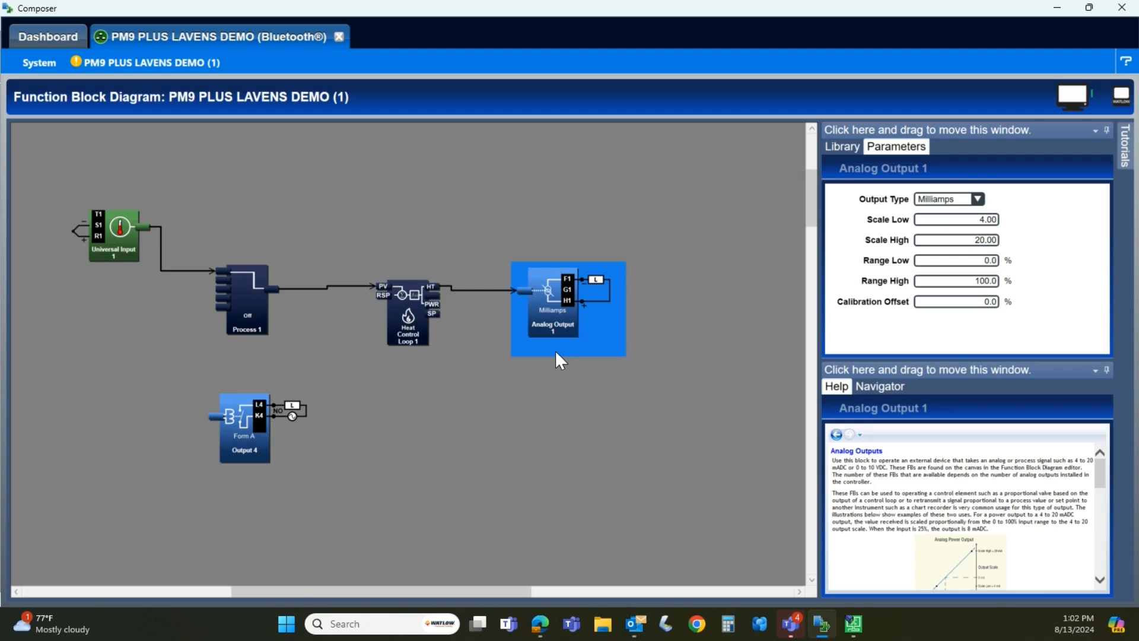
Switch to iTools, add an IO IO4 block beside Loop, and wire Loop's Output.Ch1Output to the new block's PV input
{"action": "left_click", "coordinate": [861, 634]}
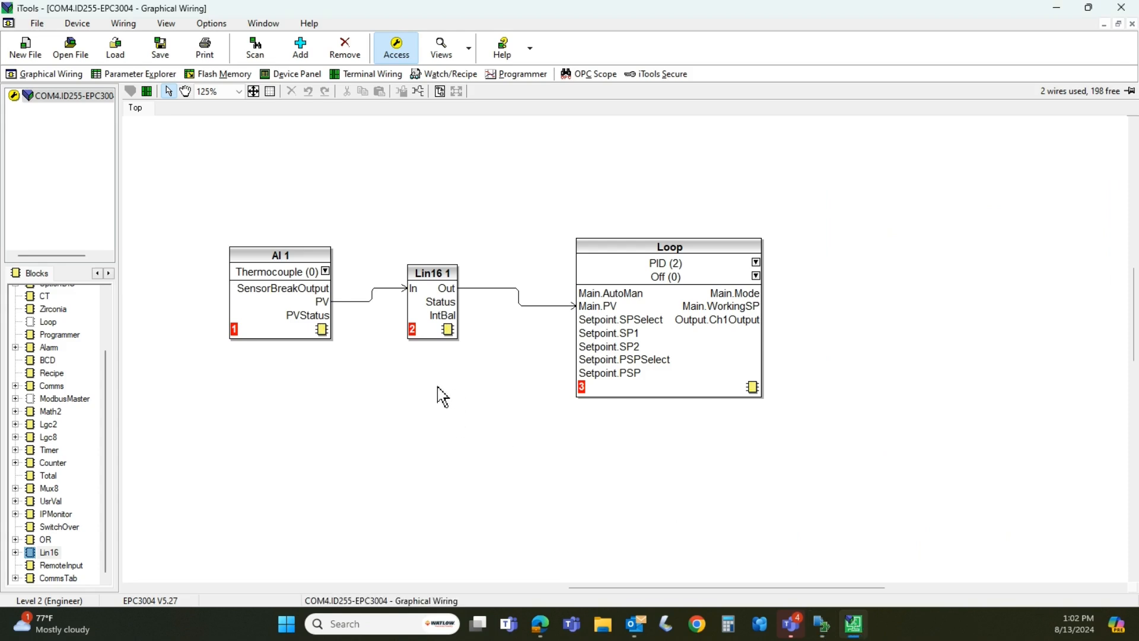
{"action": "scroll", "coordinate": [18, 436], "scroll_direction": "up", "scroll_amount": 2}
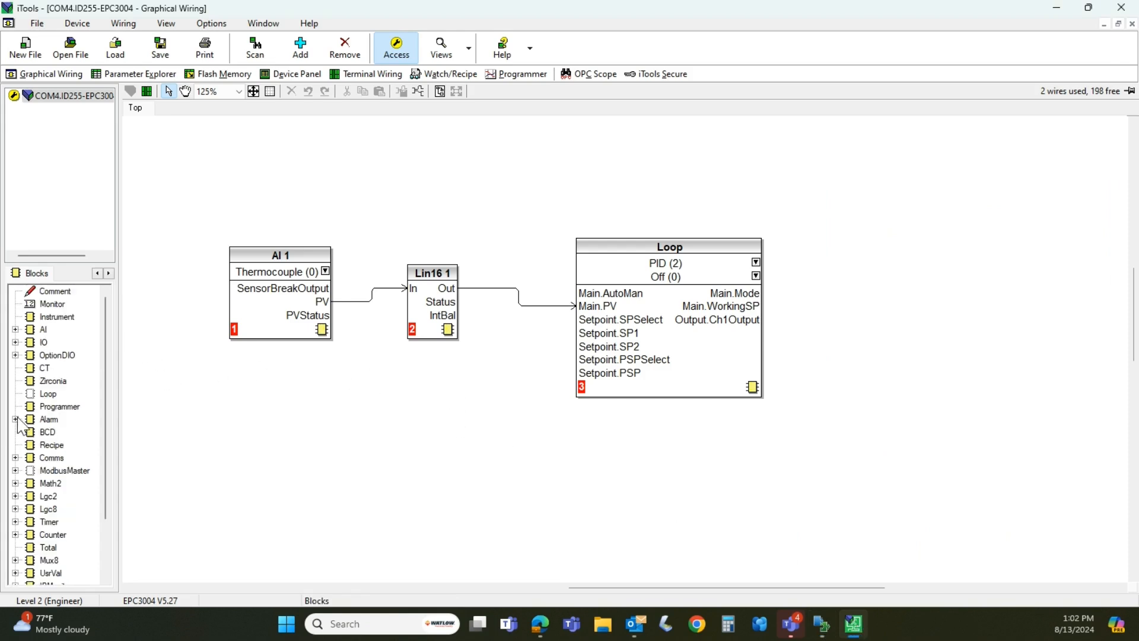
{"action": "left_click", "coordinate": [15, 330]}
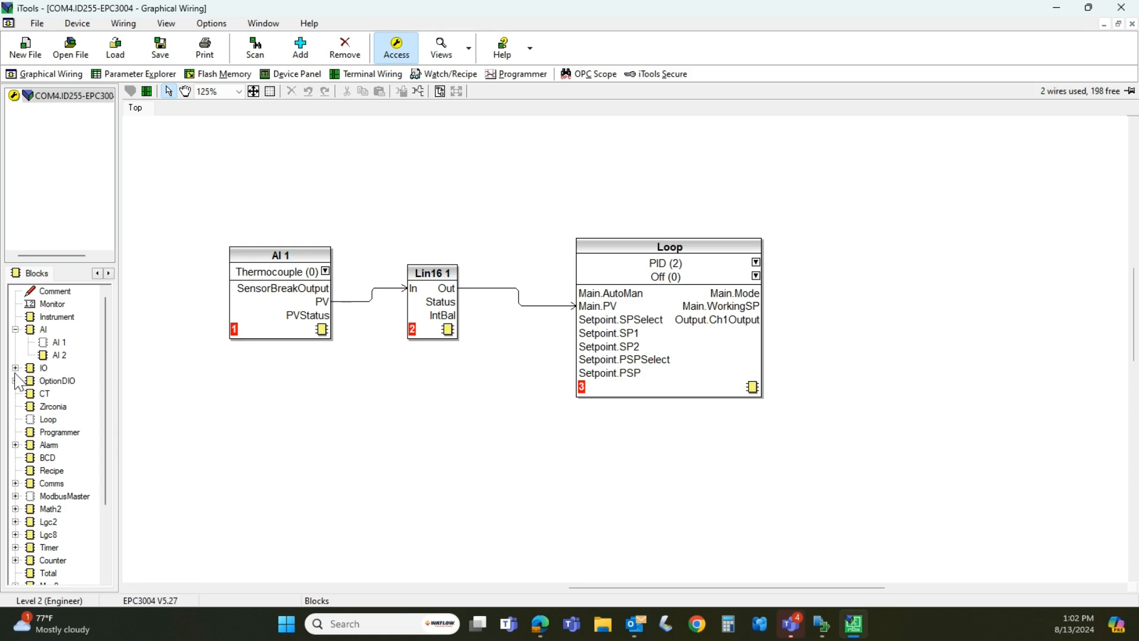
{"action": "left_click", "coordinate": [16, 369]}
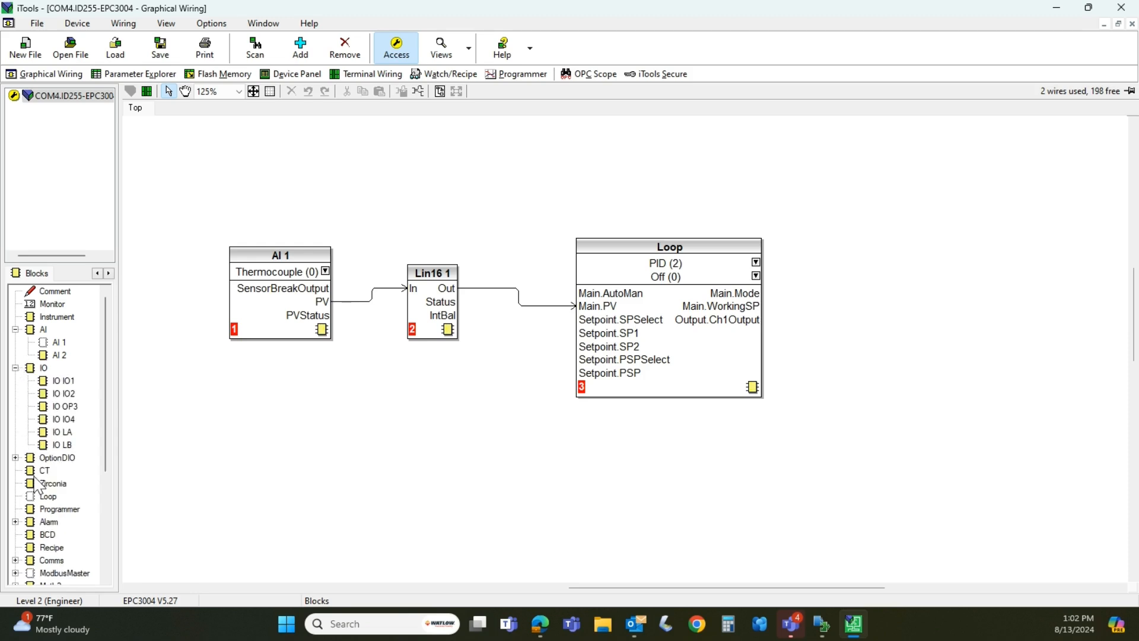
{"action": "left_click", "coordinate": [15, 368]}
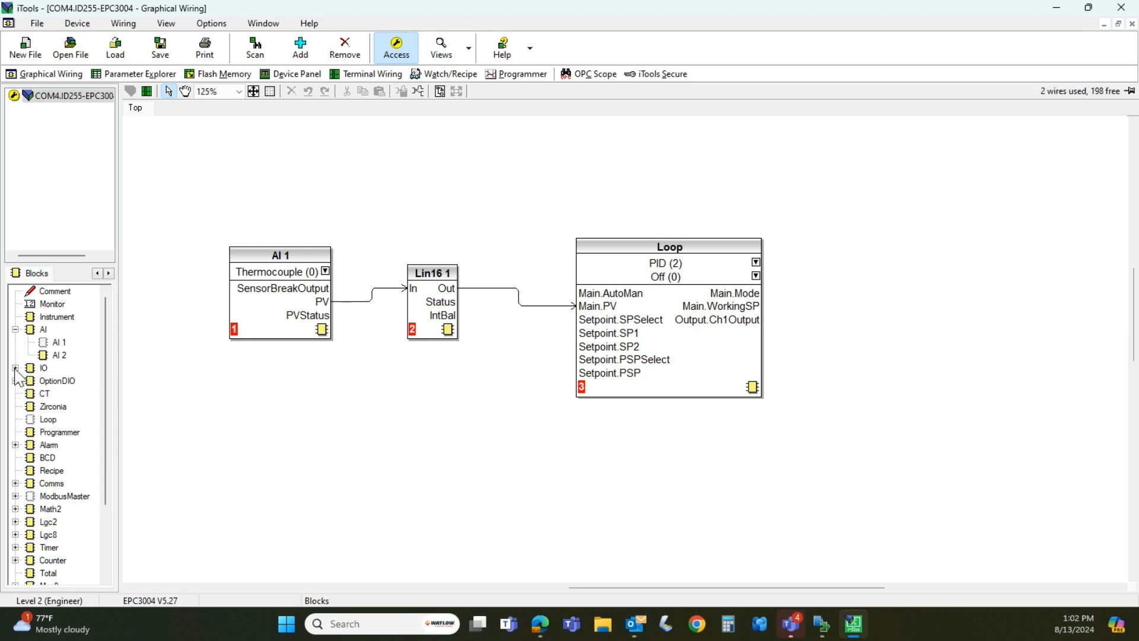
{"action": "left_click", "coordinate": [15, 368]}
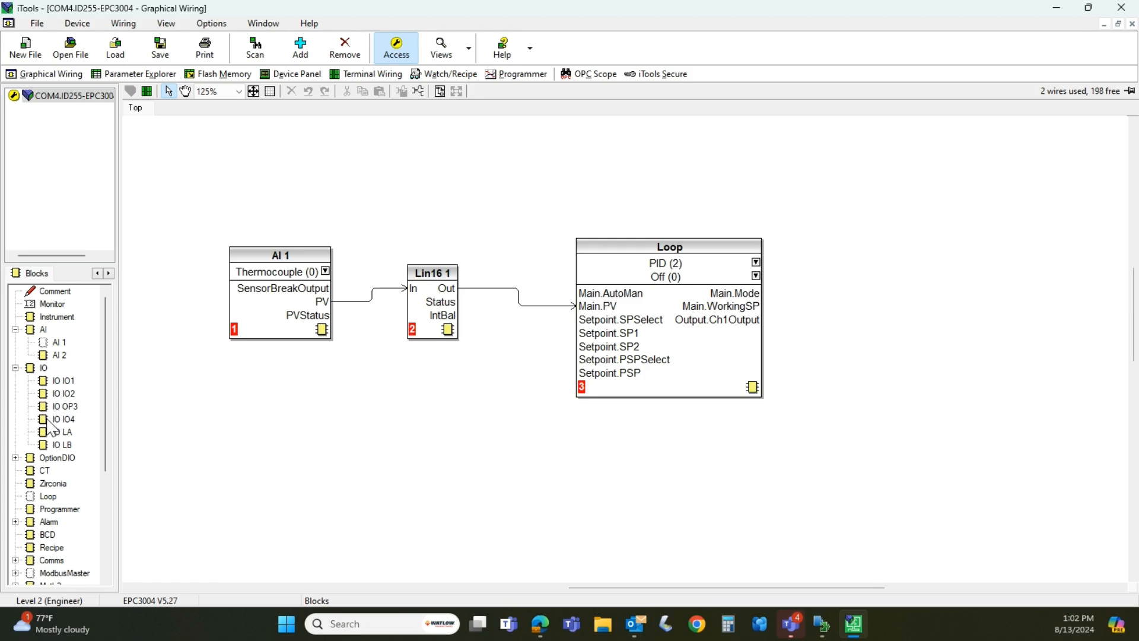
{"action": "left_click_drag", "start_coordinate": [44, 419], "coordinate": [874, 286]}
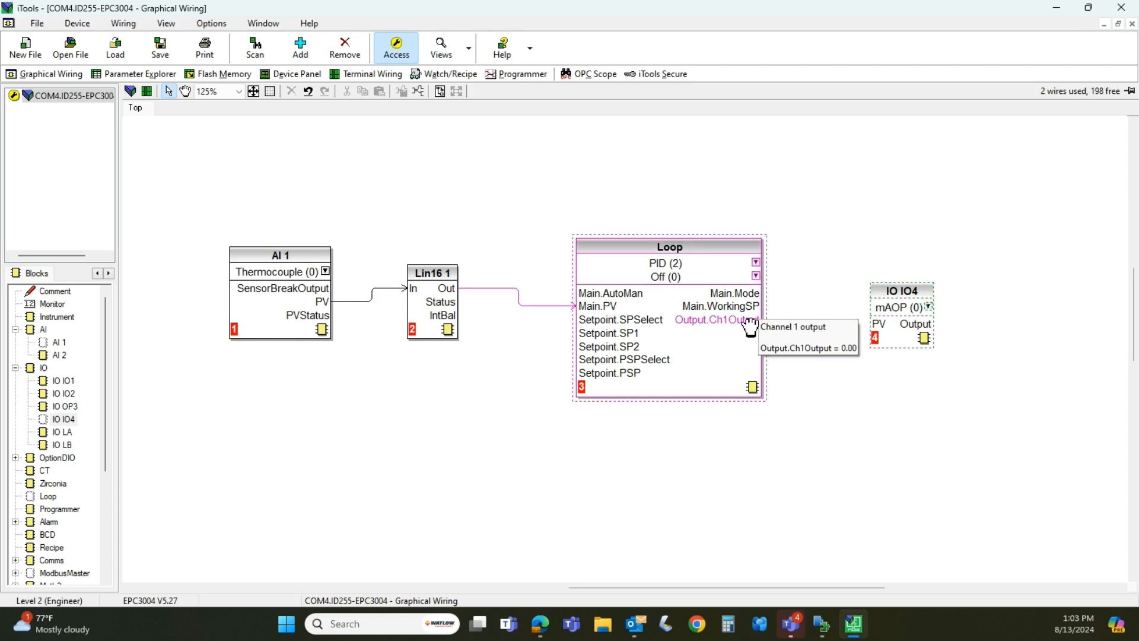
{"action": "left_click_drag", "start_coordinate": [756, 324], "coordinate": [878, 325]}
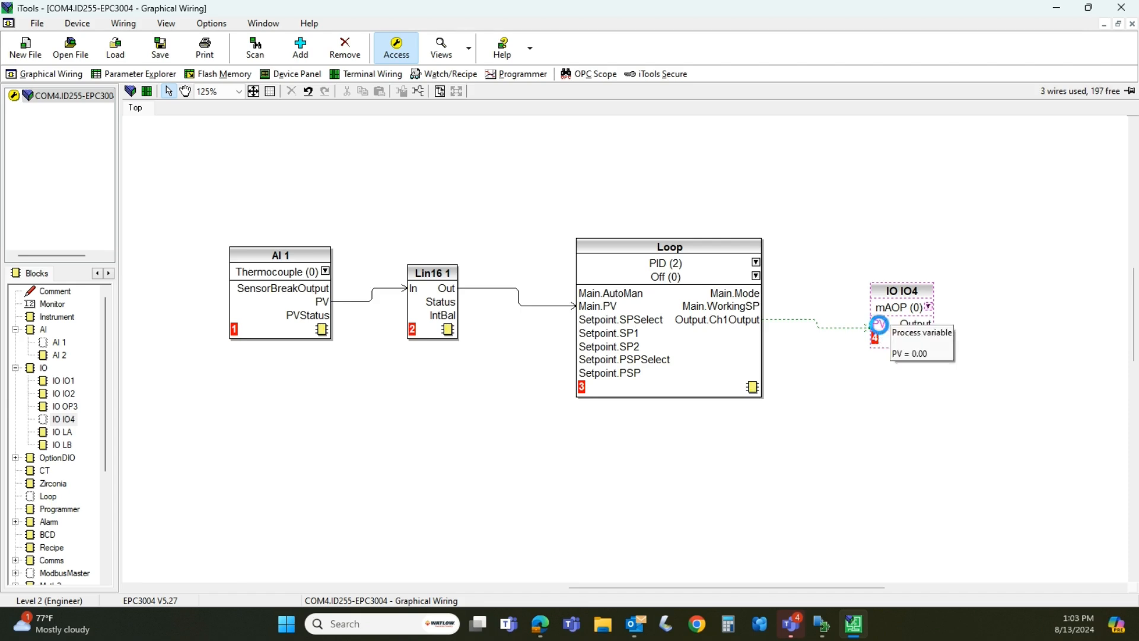
Check the IO IO4 block's parameters and download the updated graphical wiring to the instrument
{"action": "double_click", "coordinate": [927, 297]}
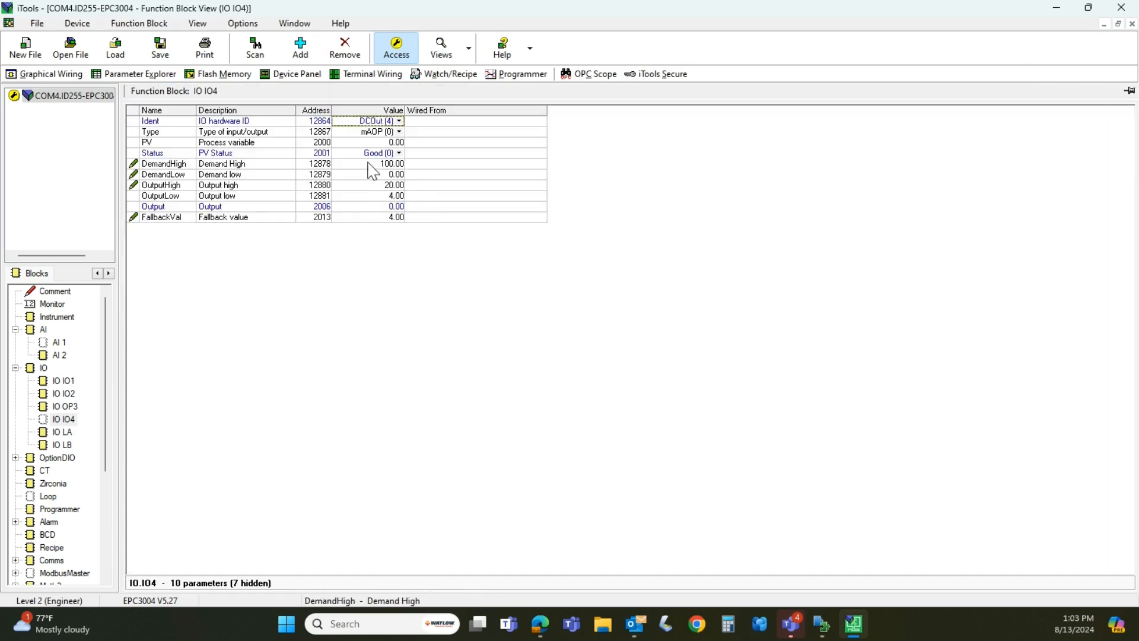
{"action": "left_click", "coordinate": [67, 79]}
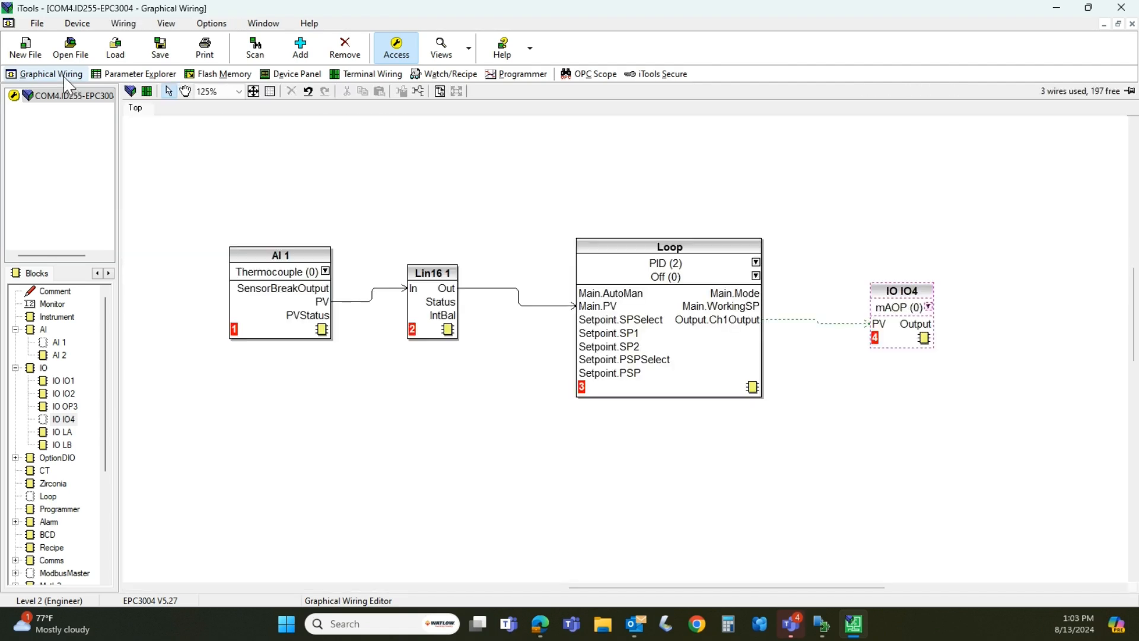
{"action": "left_click", "coordinate": [131, 92]}
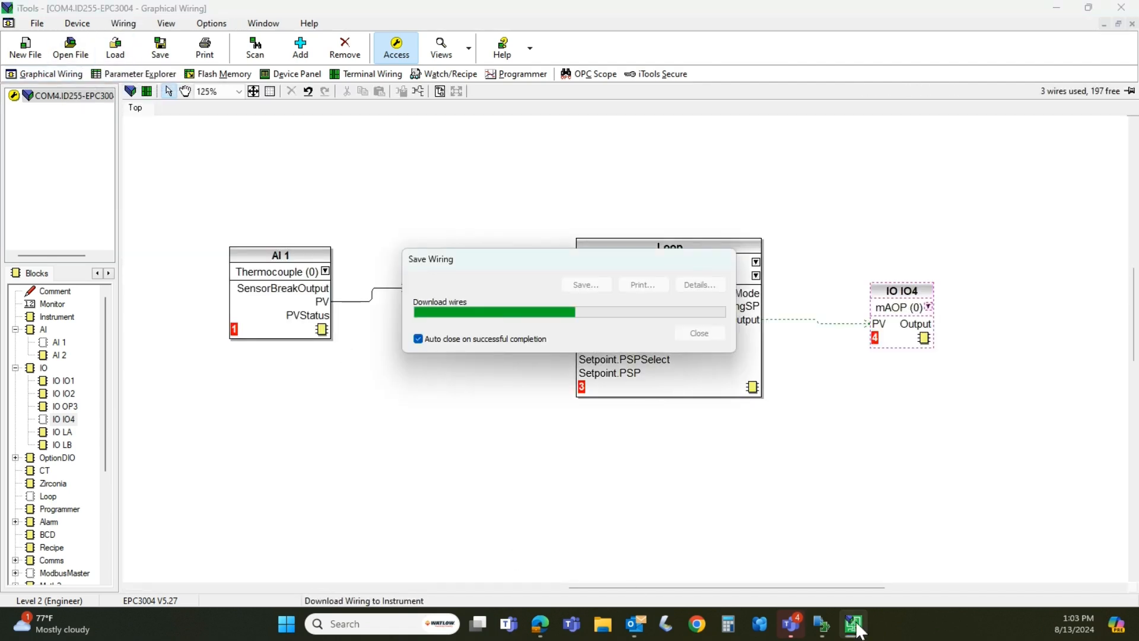
Switch to Composer and move the Output 4 block to the space below Heat Control Loop 1
{"action": "left_click", "coordinate": [822, 627]}
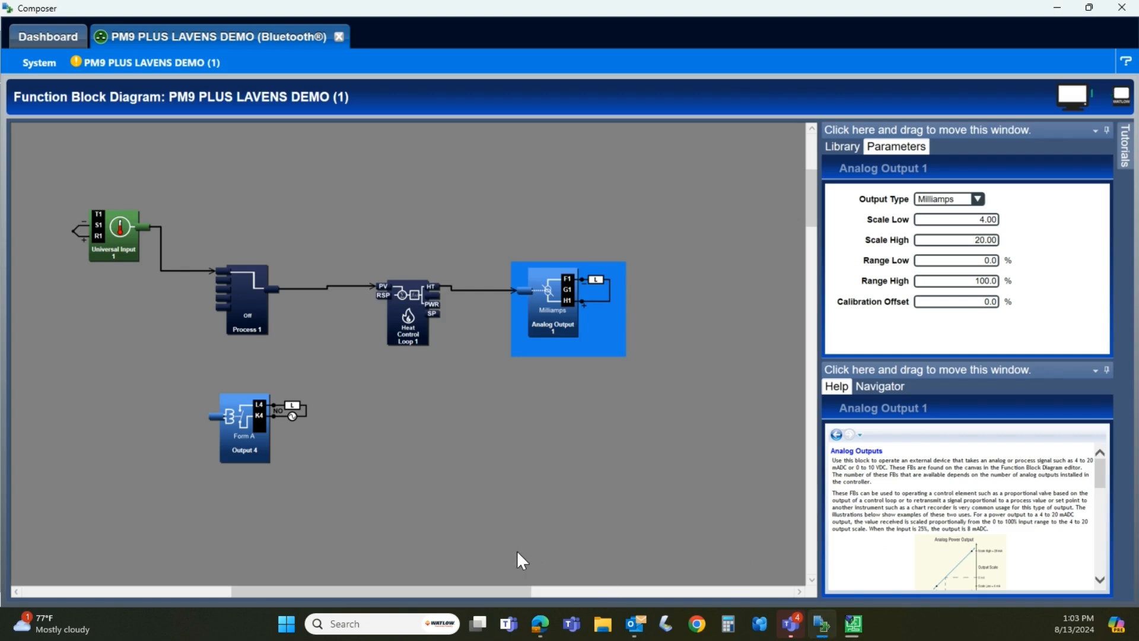
{"action": "left_click_drag", "start_coordinate": [244, 428], "coordinate": [446, 442]}
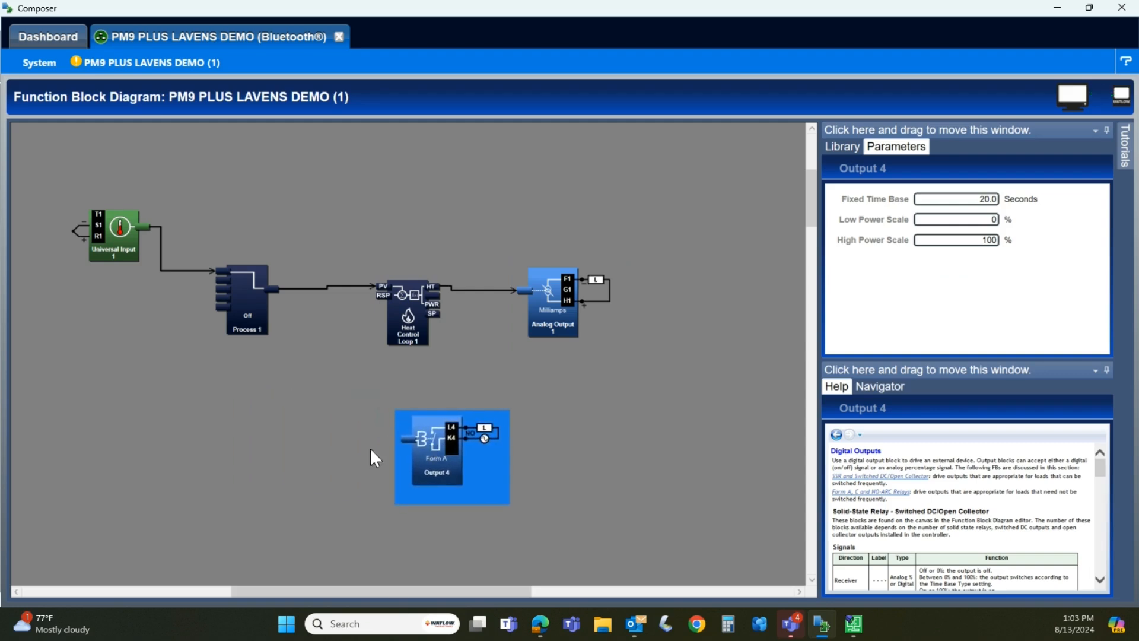
{"action": "scroll", "coordinate": [230, 419], "scroll_direction": "down", "scroll_amount": 3}
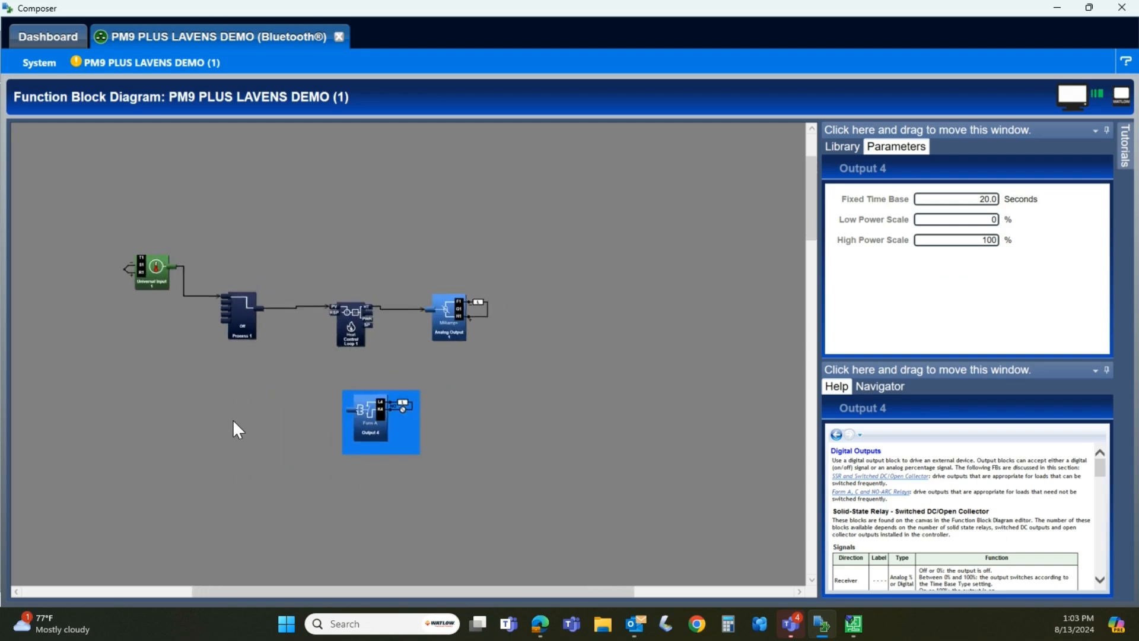
{"action": "scroll", "coordinate": [233, 417], "scroll_direction": "up", "scroll_amount": 1}
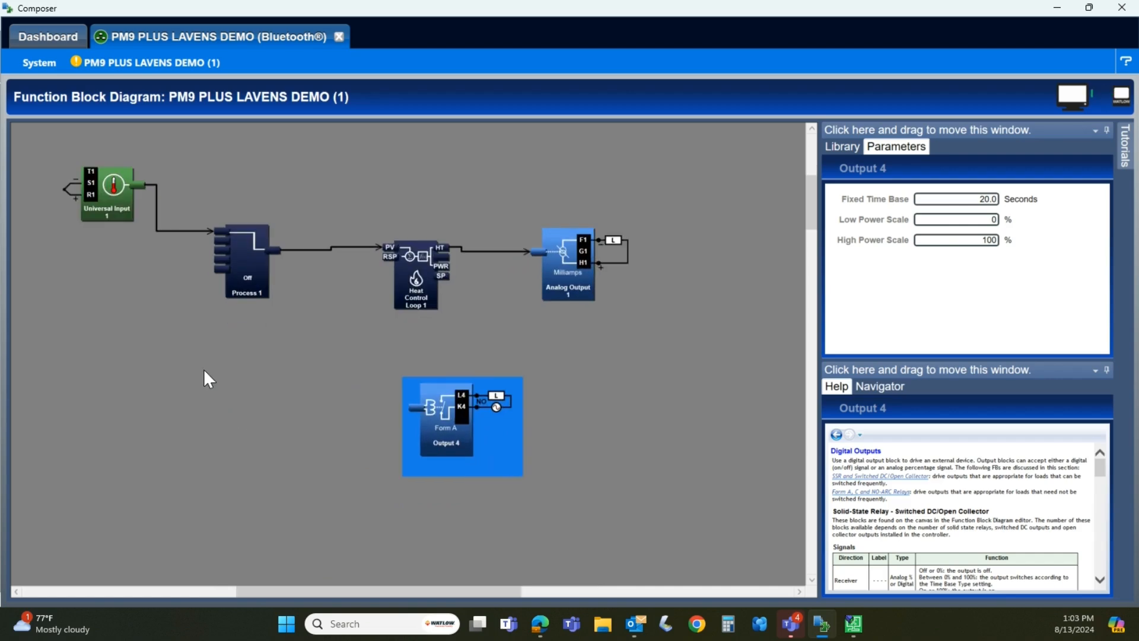
Add an Alarm block below Process 1 and set its type to Process Alarm
{"action": "left_click", "coordinate": [854, 154]}
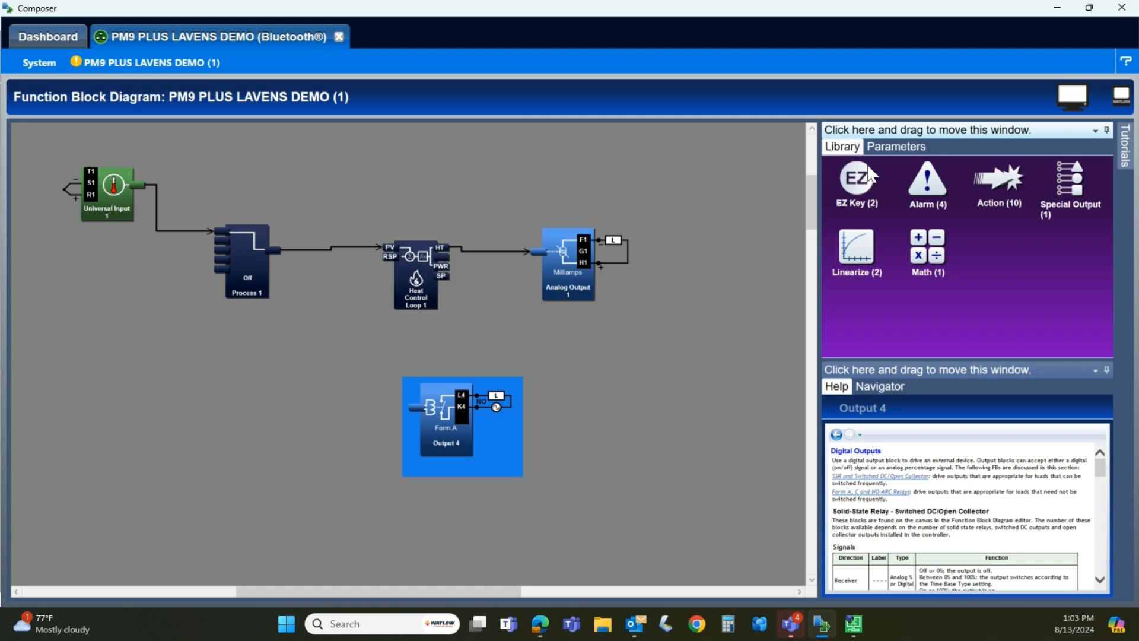
{"action": "left_click_drag", "start_coordinate": [927, 184], "coordinate": [187, 358]}
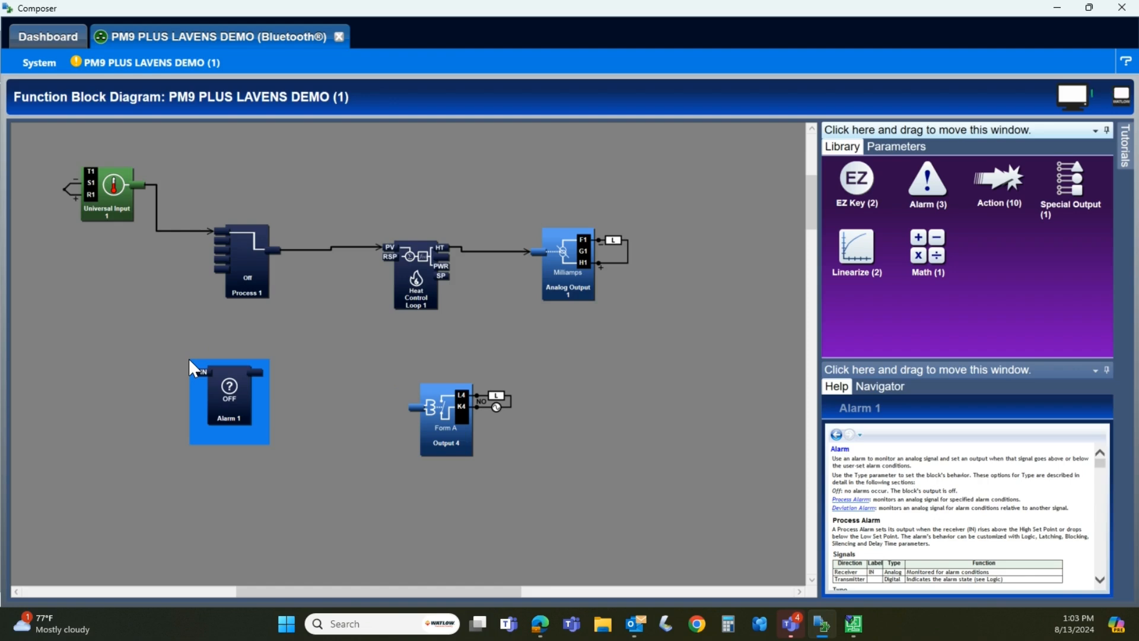
{"action": "double_click", "coordinate": [232, 396]}
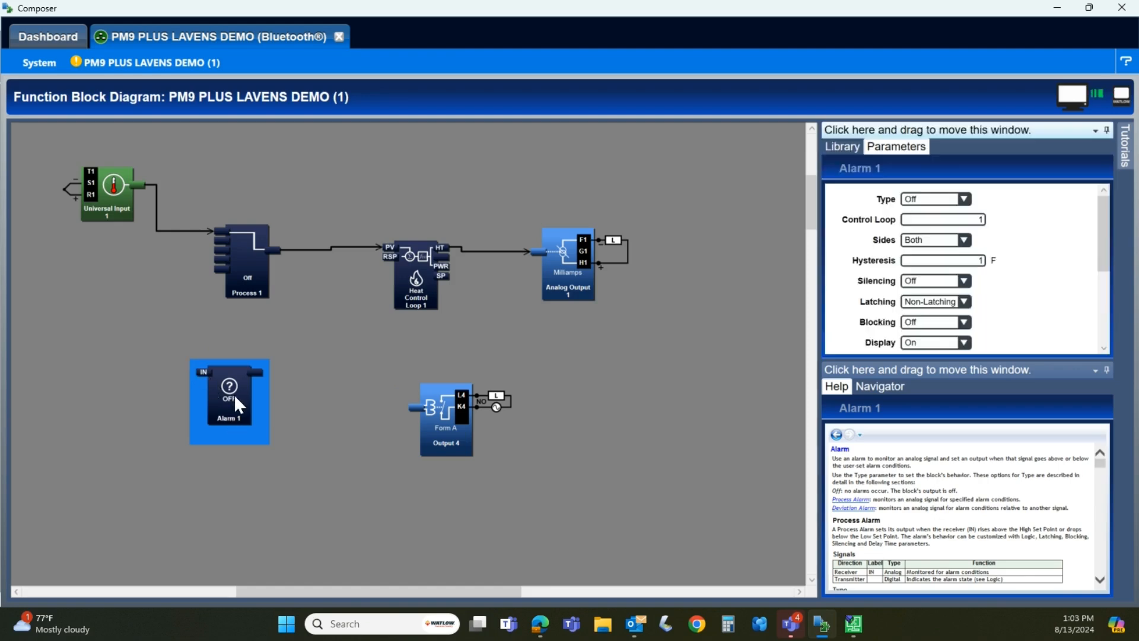
{"action": "left_click", "coordinate": [964, 199]}
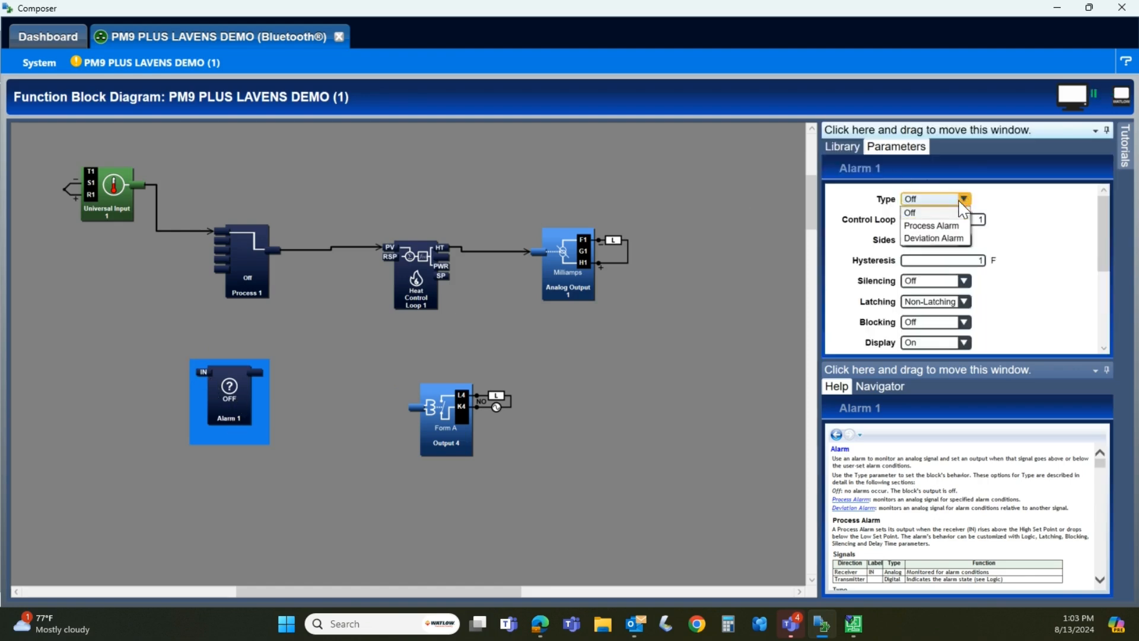
{"action": "left_click", "coordinate": [955, 226]}
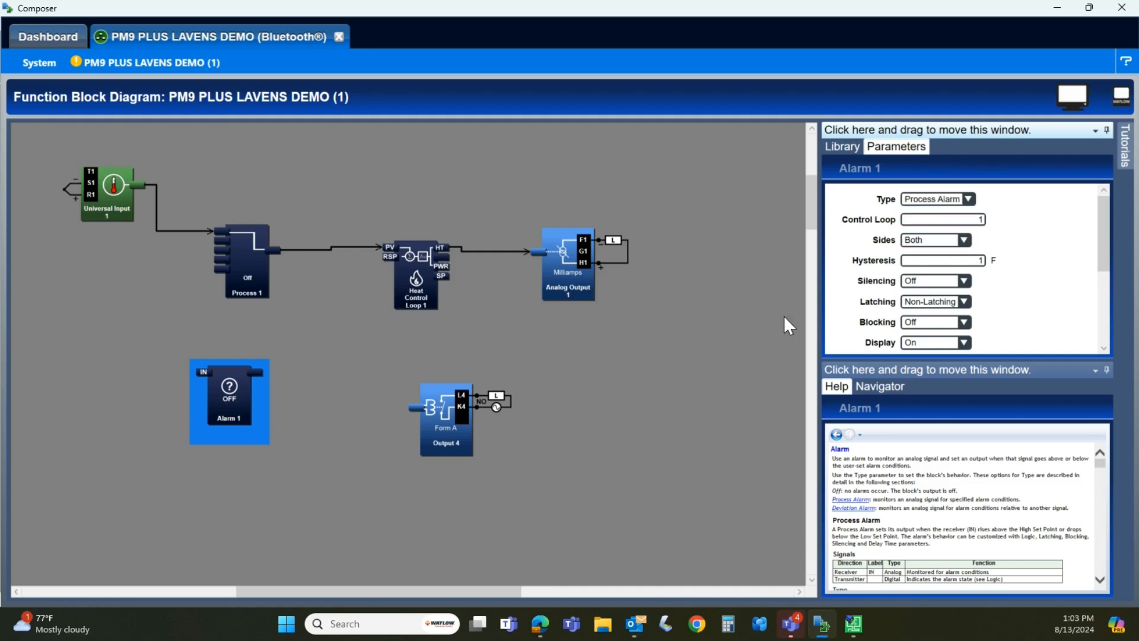
{"action": "left_click", "coordinate": [294, 373]}
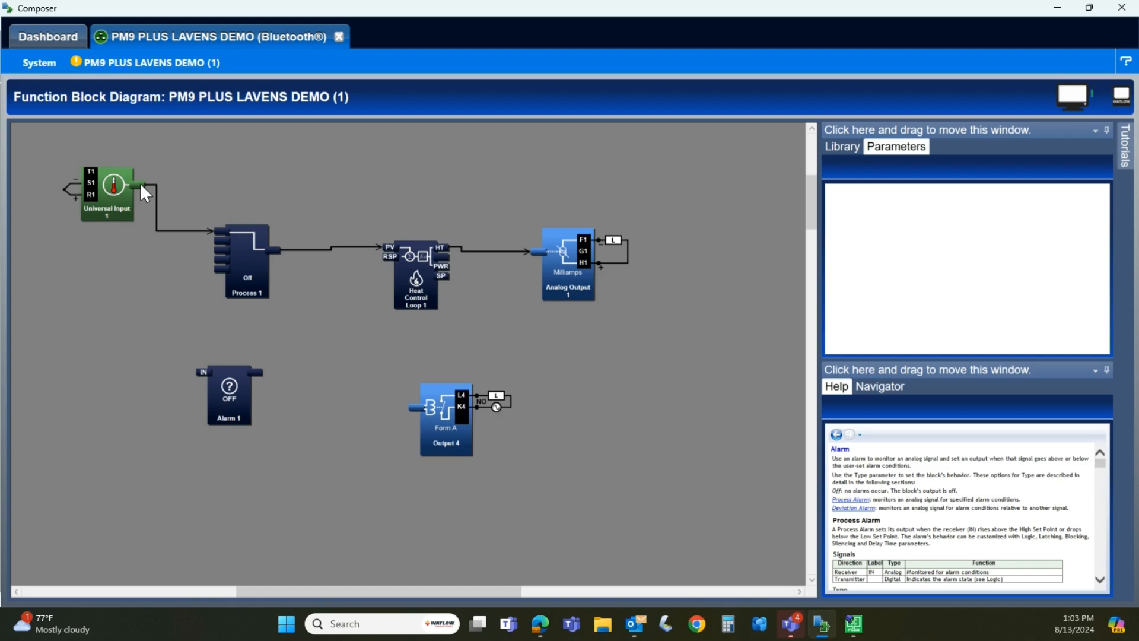
Wire Universal Input 1's output to Alarm 1's IN and Alarm 1's output to the Output 4 block
{"action": "left_click_drag", "start_coordinate": [140, 183], "coordinate": [198, 372]}
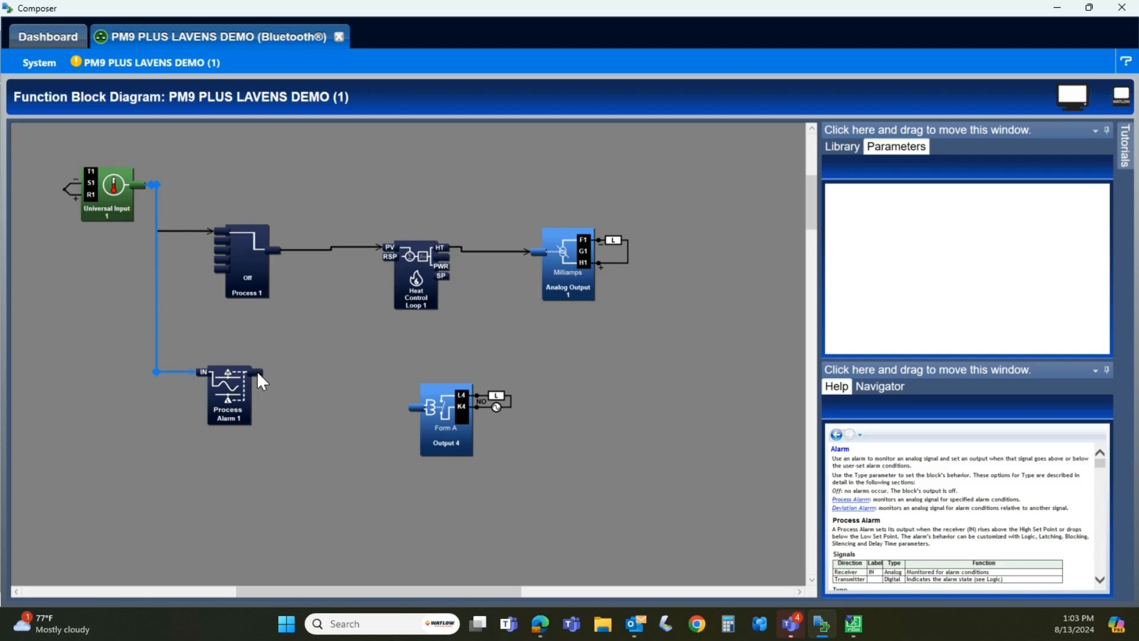
{"action": "left_click_drag", "start_coordinate": [316, 387], "coordinate": [412, 414]}
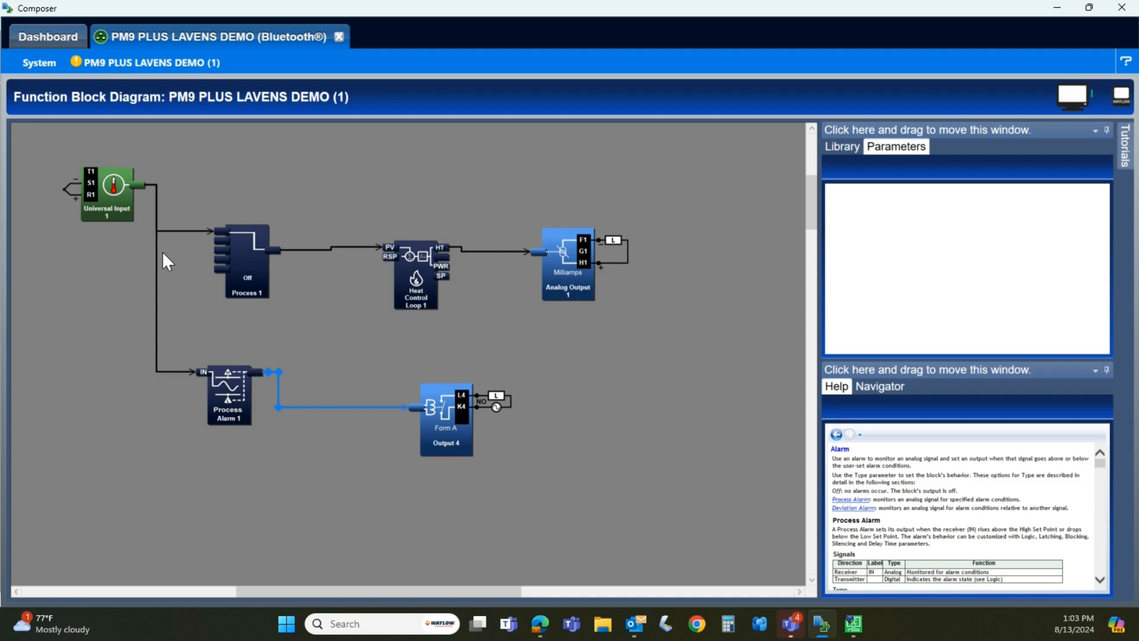
Switch to iTools and add an IO OP3 block and an Alarm 1 block below the existing input blocks
{"action": "left_click", "coordinate": [853, 623]}
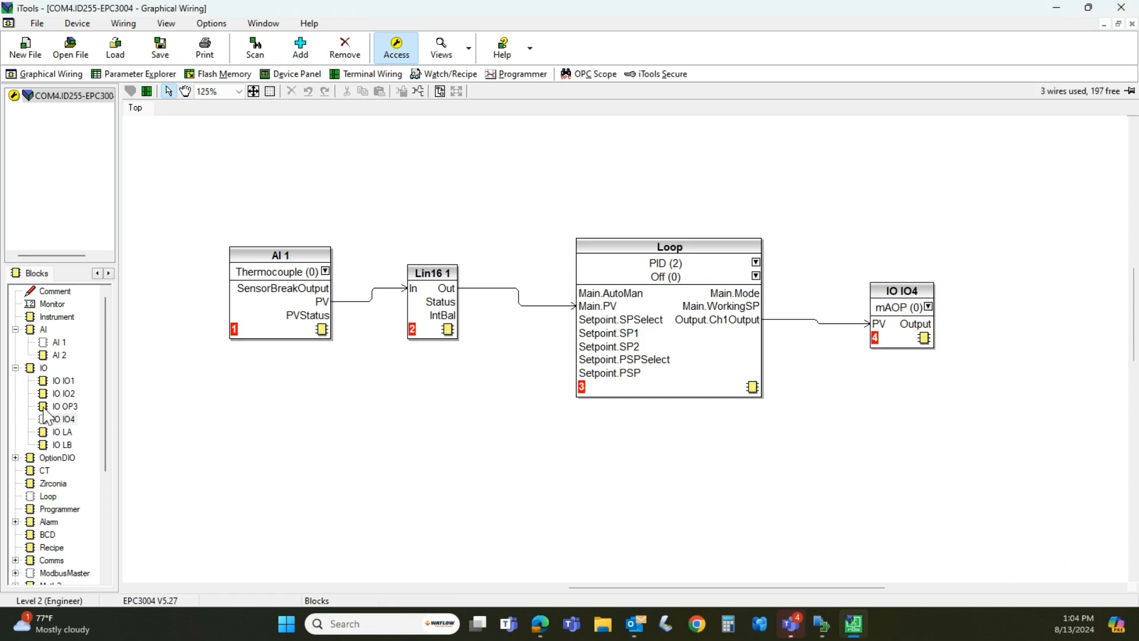
{"action": "left_click_drag", "start_coordinate": [46, 408], "coordinate": [433, 479]}
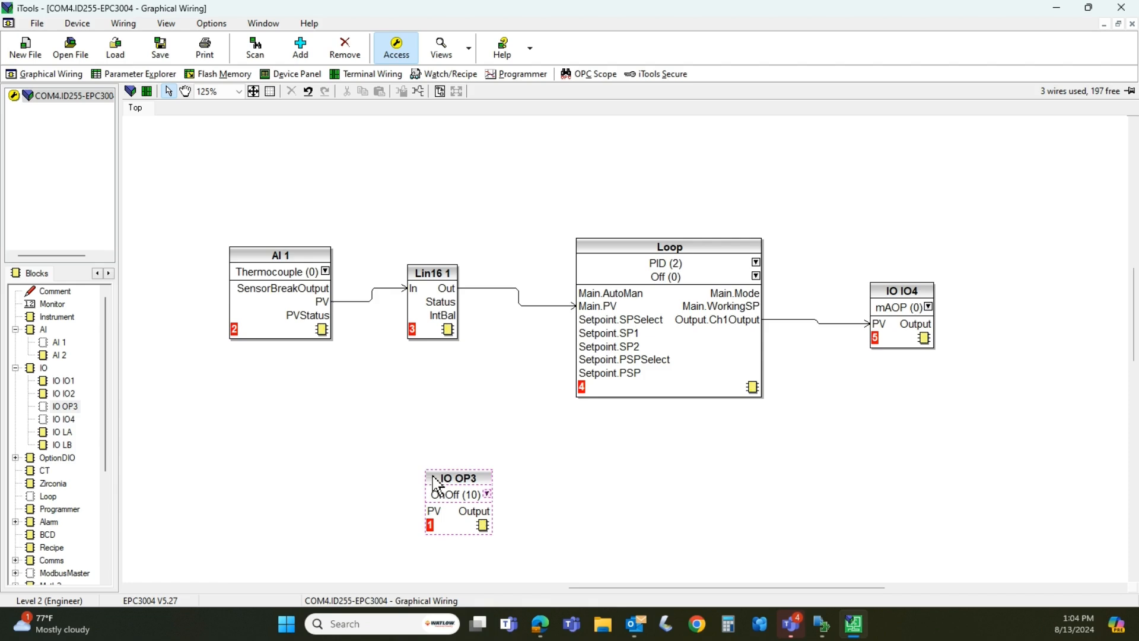
{"action": "left_click_drag", "start_coordinate": [48, 522], "coordinate": [330, 448]}
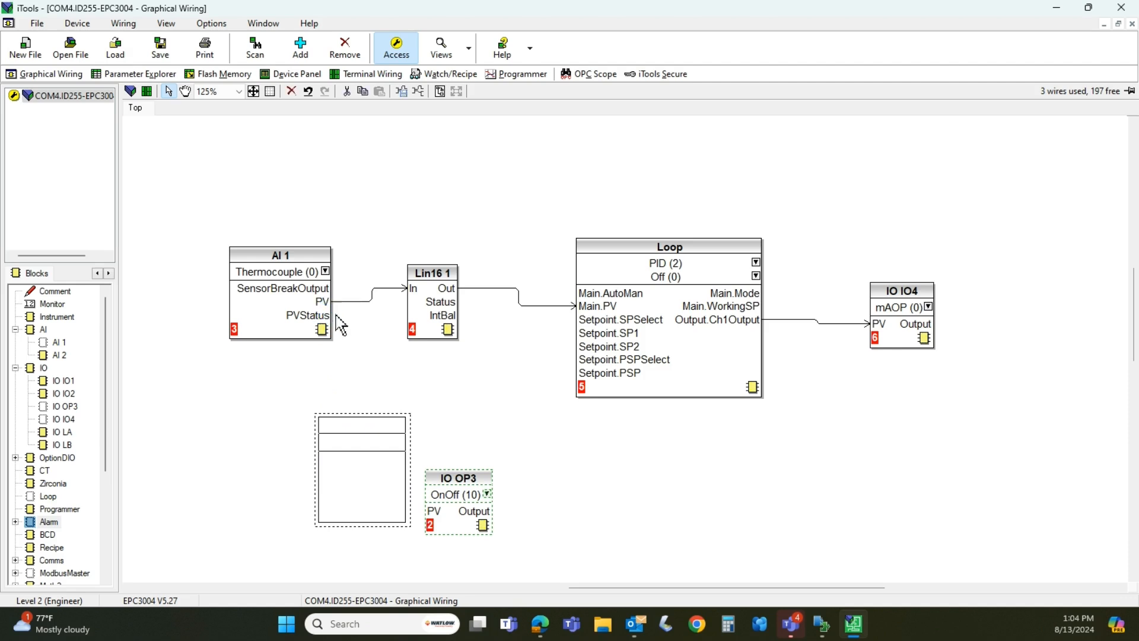
Wire AI 1's PV to Alarm 1's Input and Alarm 1's Output to IO OP3's PV, then download the wiring to the instrument
{"action": "left_click", "coordinate": [324, 302]}
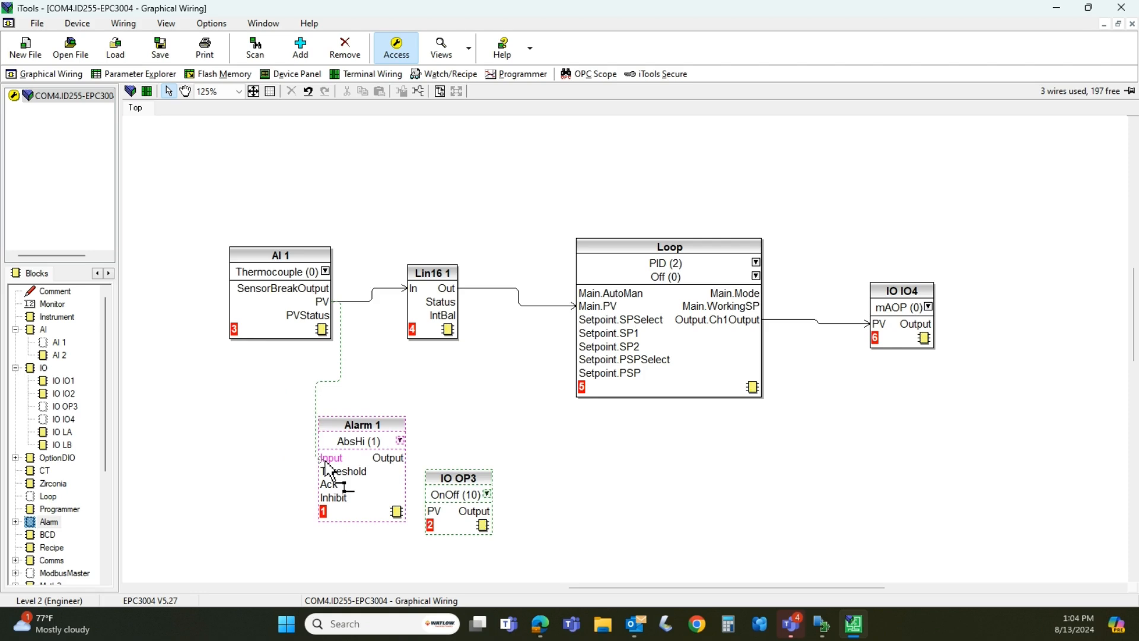
{"action": "left_click", "coordinate": [325, 461]}
{"action": "left_click_drag", "start_coordinate": [474, 477], "coordinate": [497, 460]}
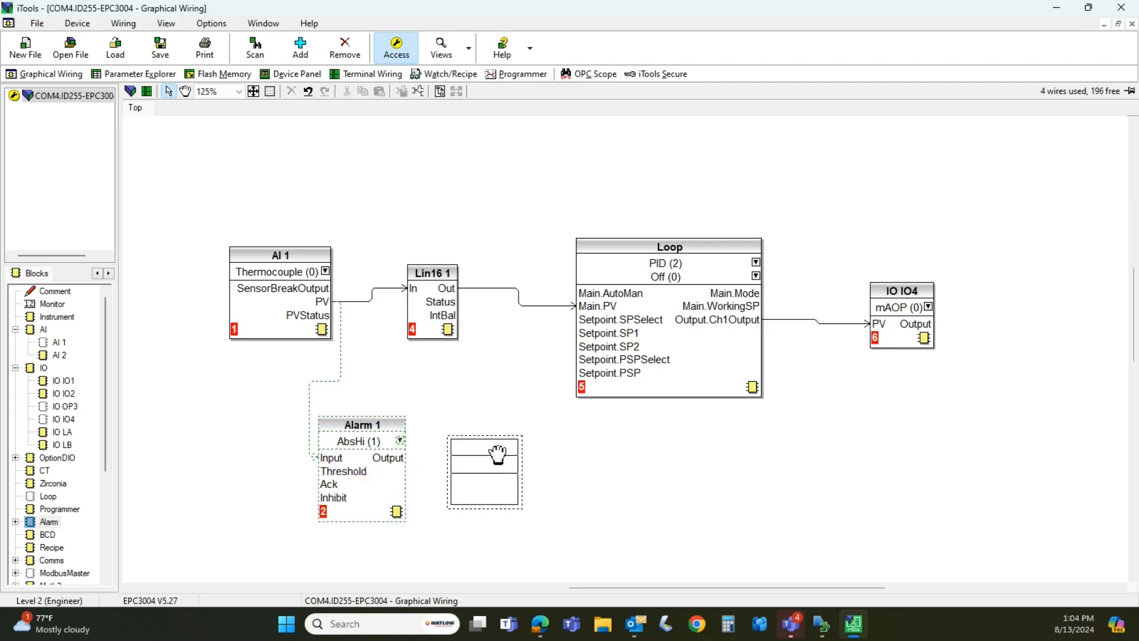
{"action": "left_click", "coordinate": [393, 460]}
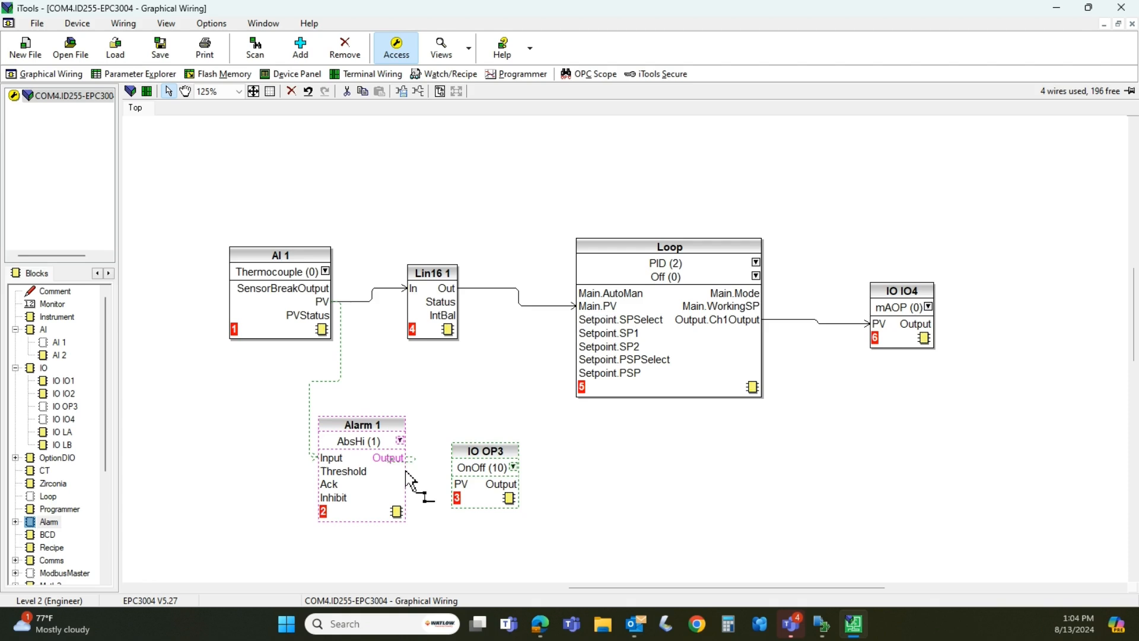
{"action": "left_click", "coordinate": [462, 492]}
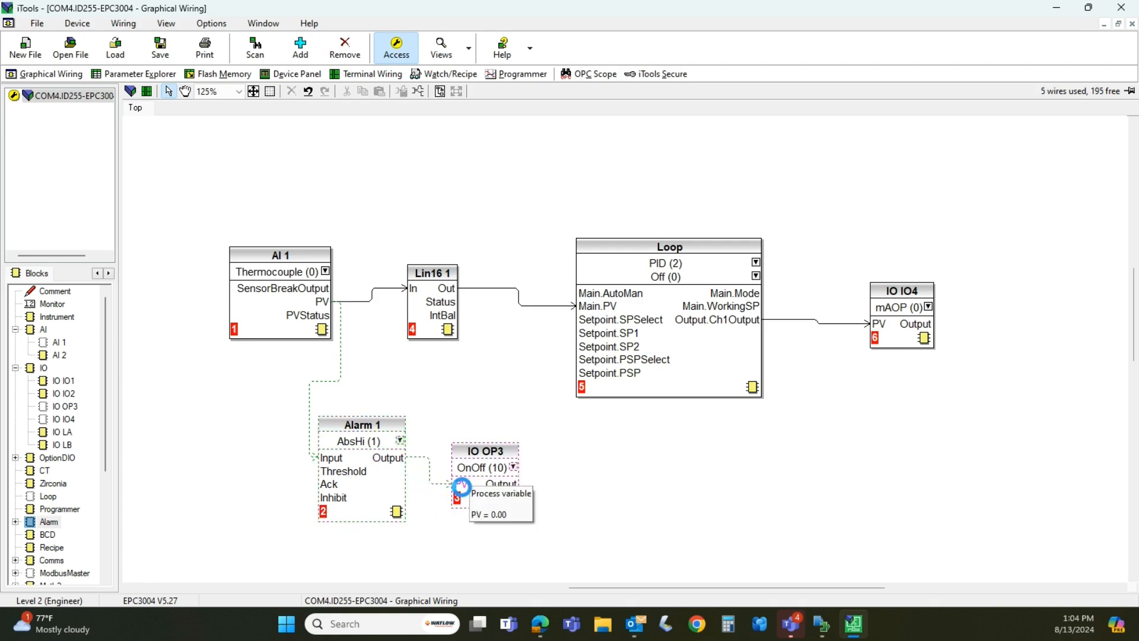
{"action": "left_click", "coordinate": [129, 91]}
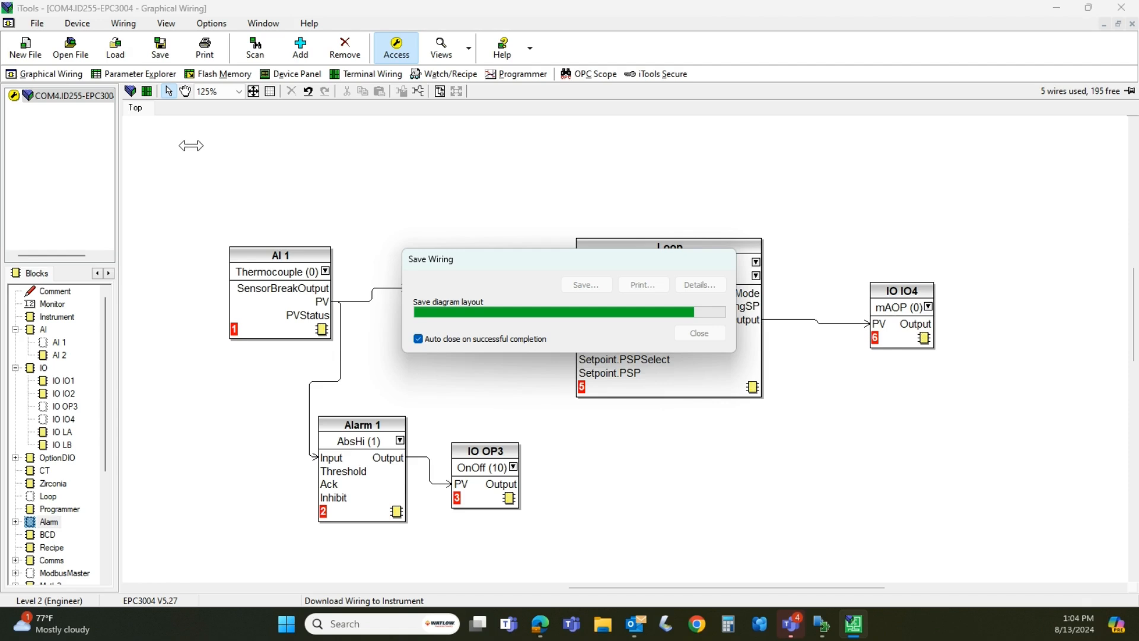
Save the EPC3004 device parameters to the Desktop as an iTools clone file named "Lavens Example"
{"action": "mouse_move", "coordinate": [814, 631]}
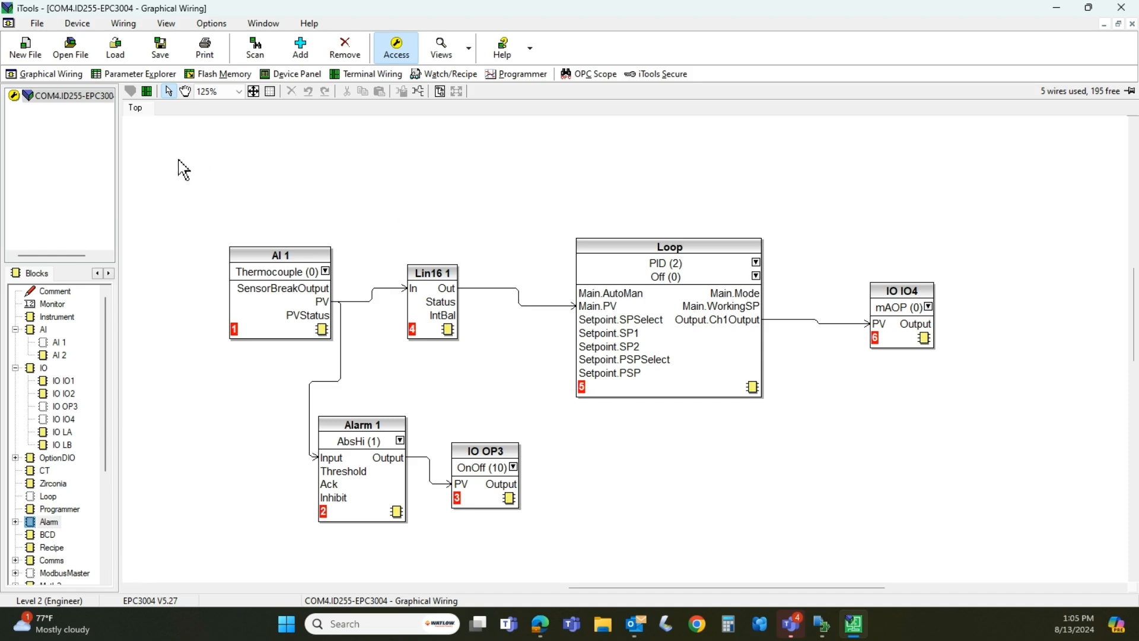
{"action": "left_click", "coordinate": [161, 47]}
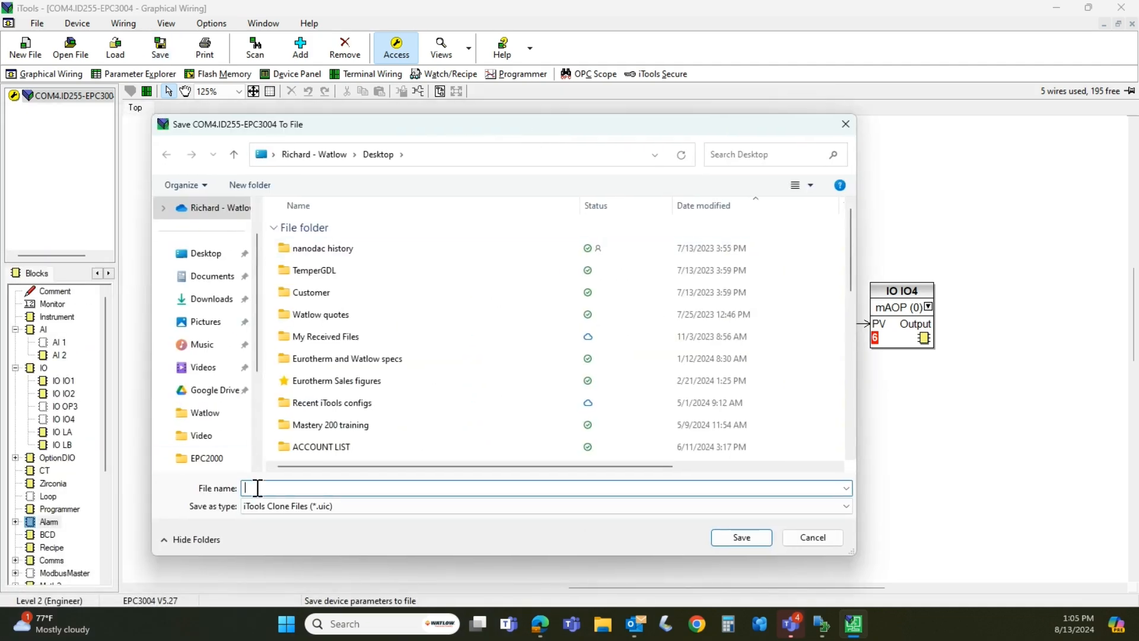
{"action": "left_click", "coordinate": [207, 253]}
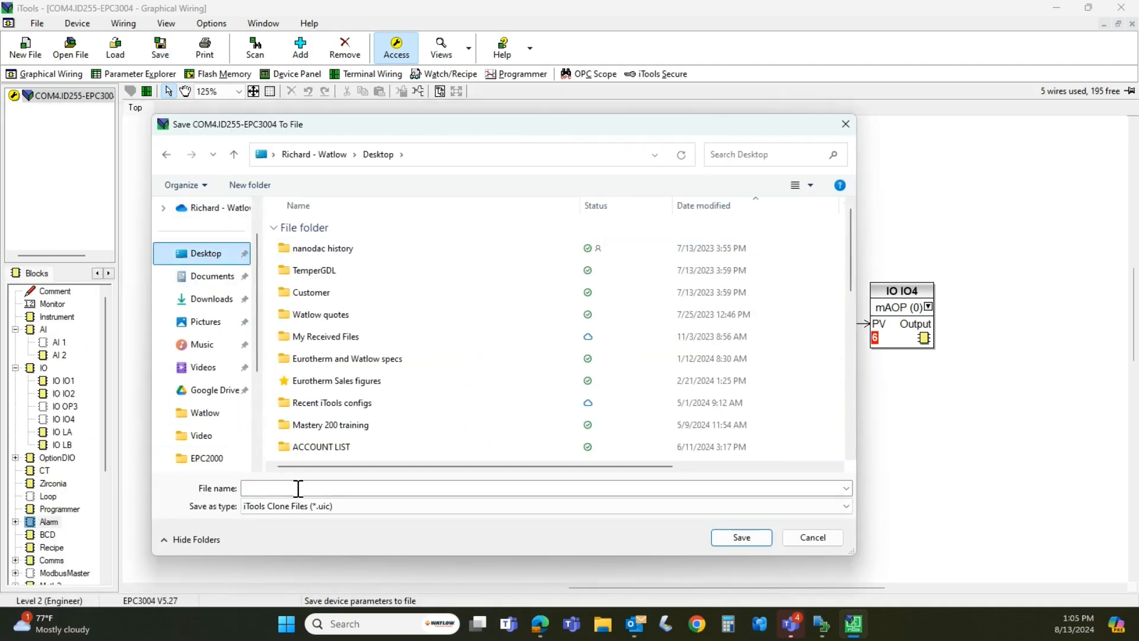
{"action": "left_click", "coordinate": [298, 489]}
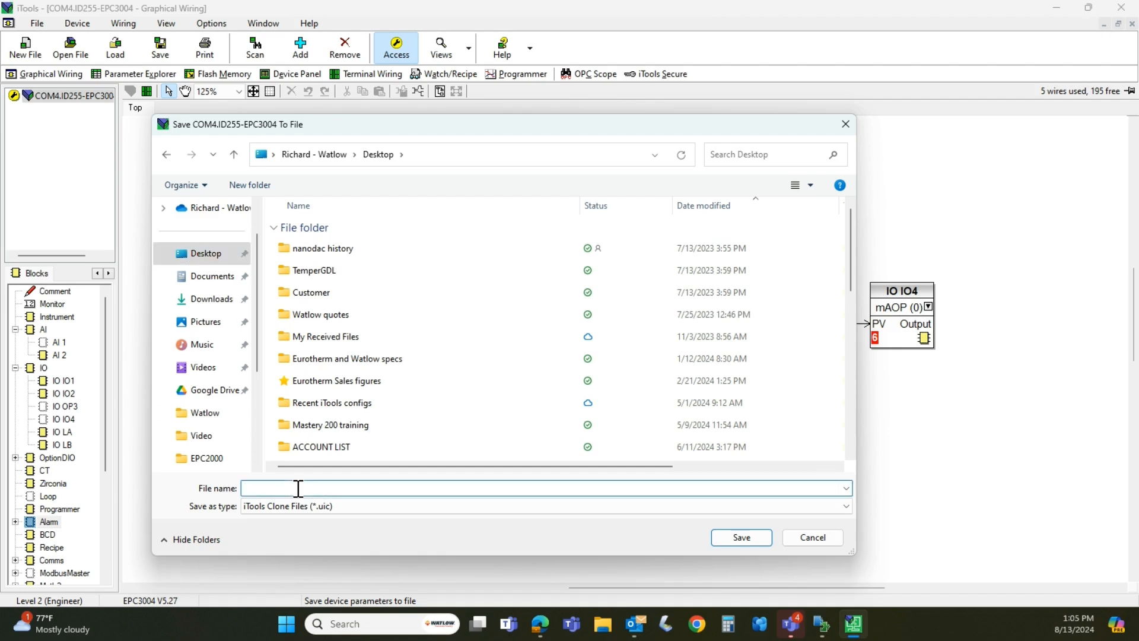
{"action": "type", "text": "Lavens"}
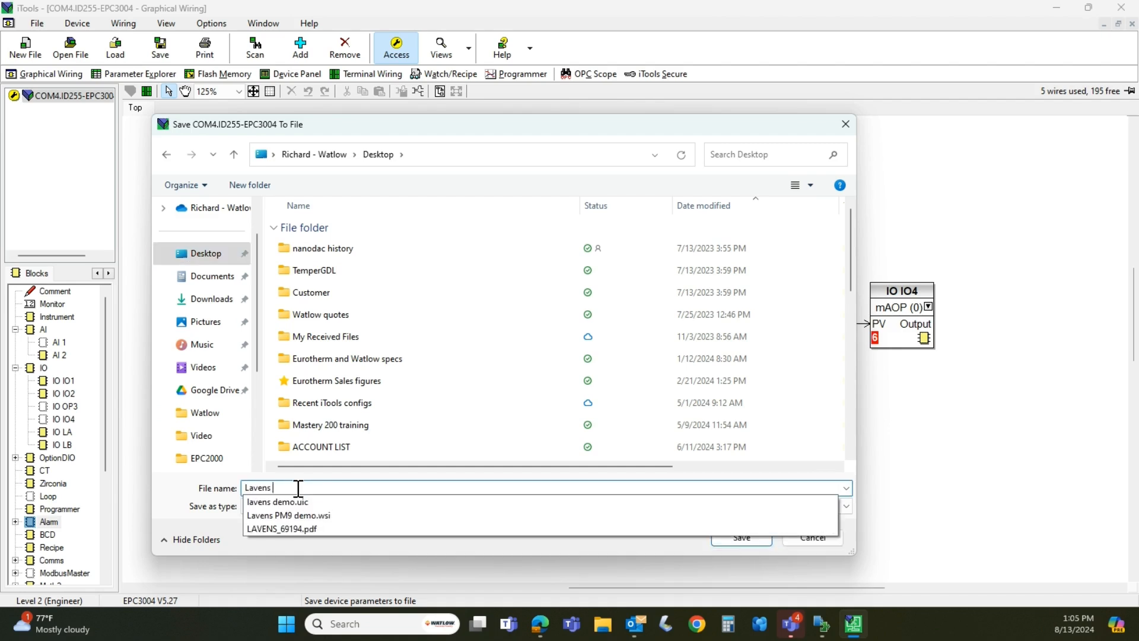
{"action": "type", "text": " Example"}
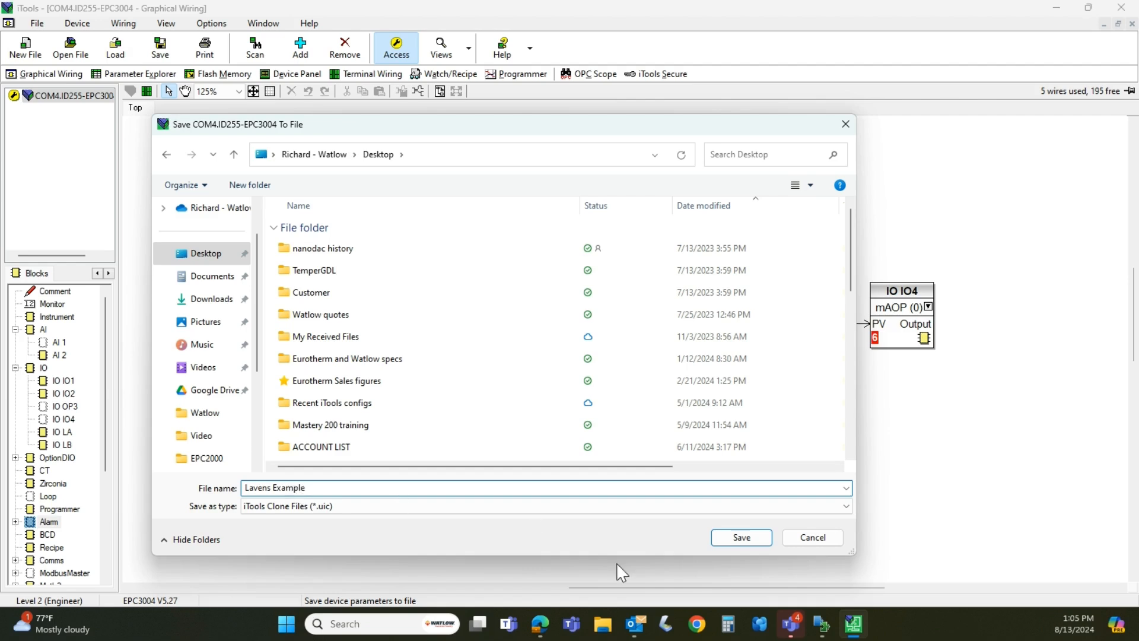
{"action": "left_click", "coordinate": [733, 538]}
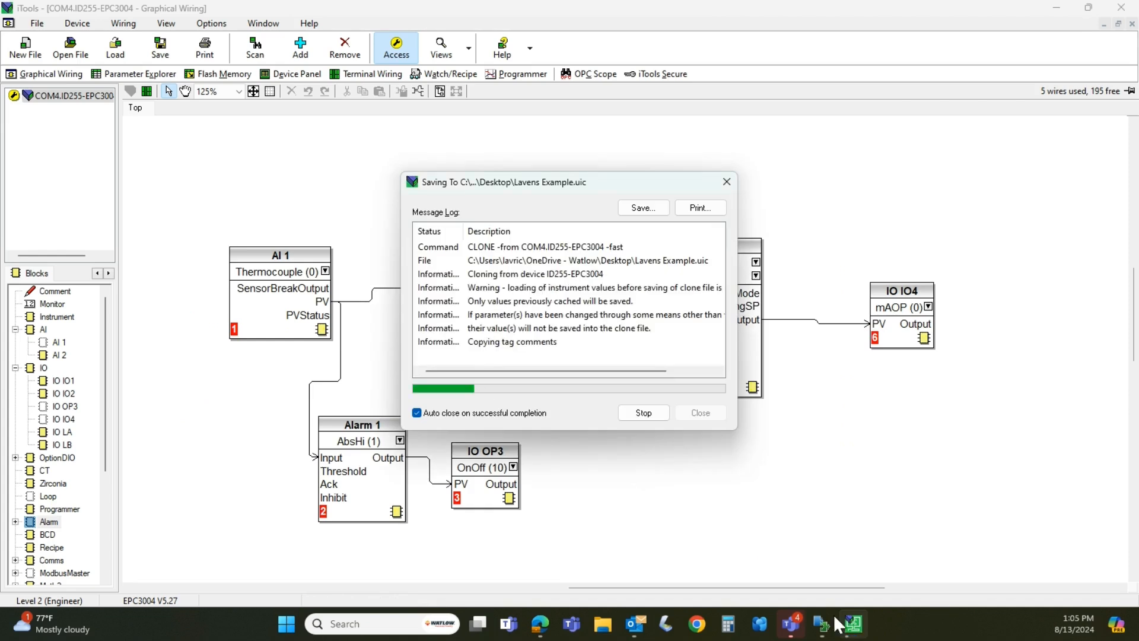
Switch to Composer and save the PM9 PLUS system image to the Desktop as "Lavens example"
{"action": "left_click", "coordinate": [821, 636]}
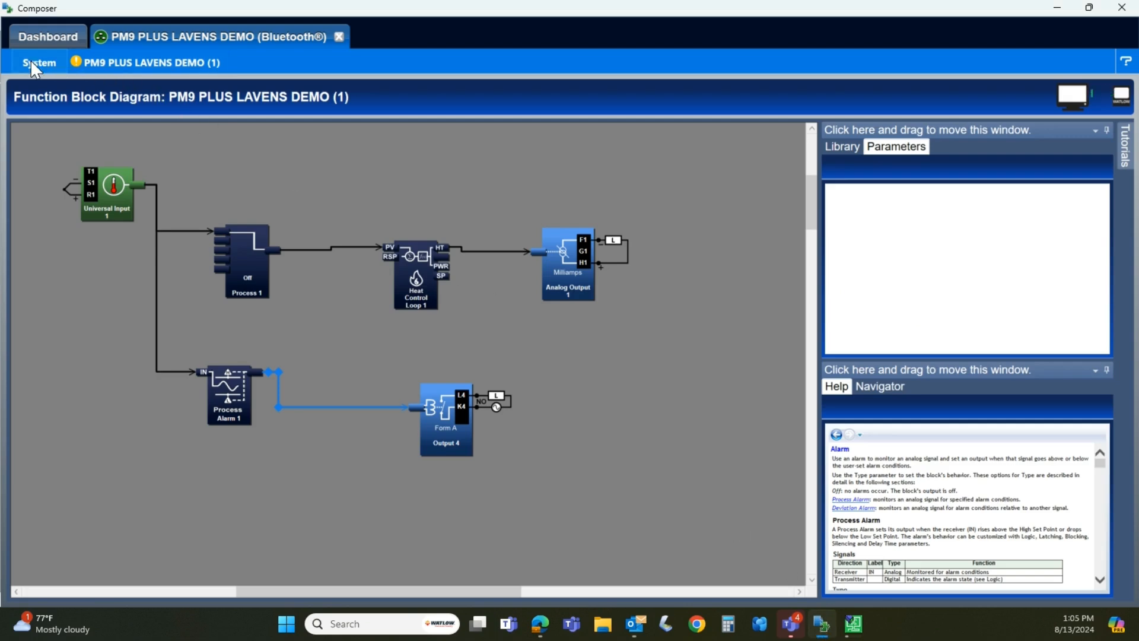
{"action": "left_click", "coordinate": [33, 70]}
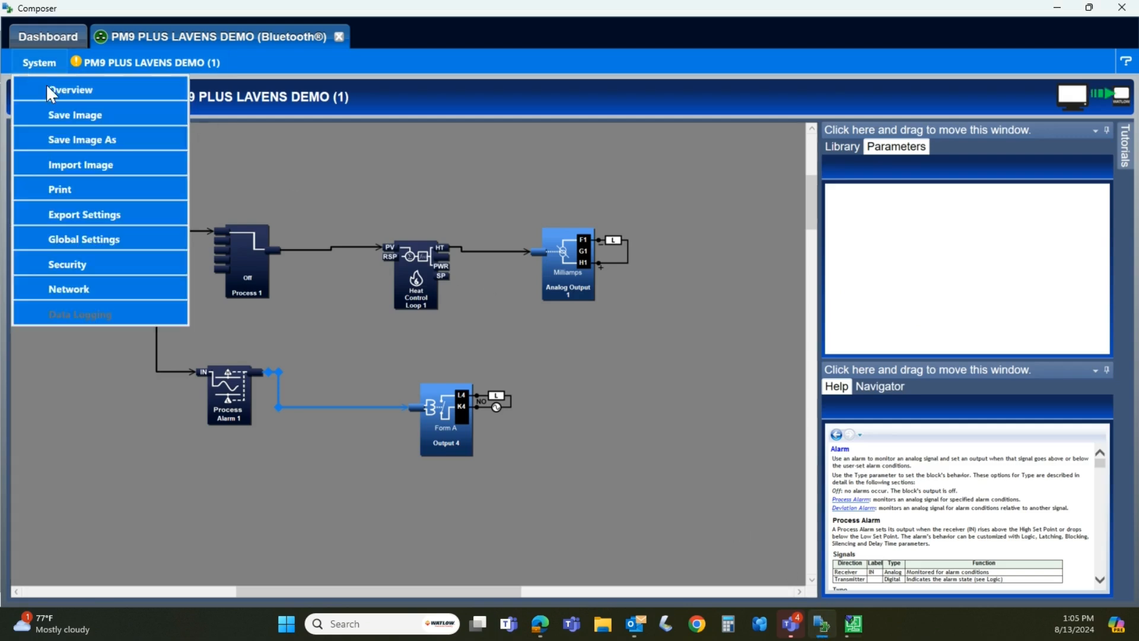
{"action": "left_click", "coordinate": [70, 141]}
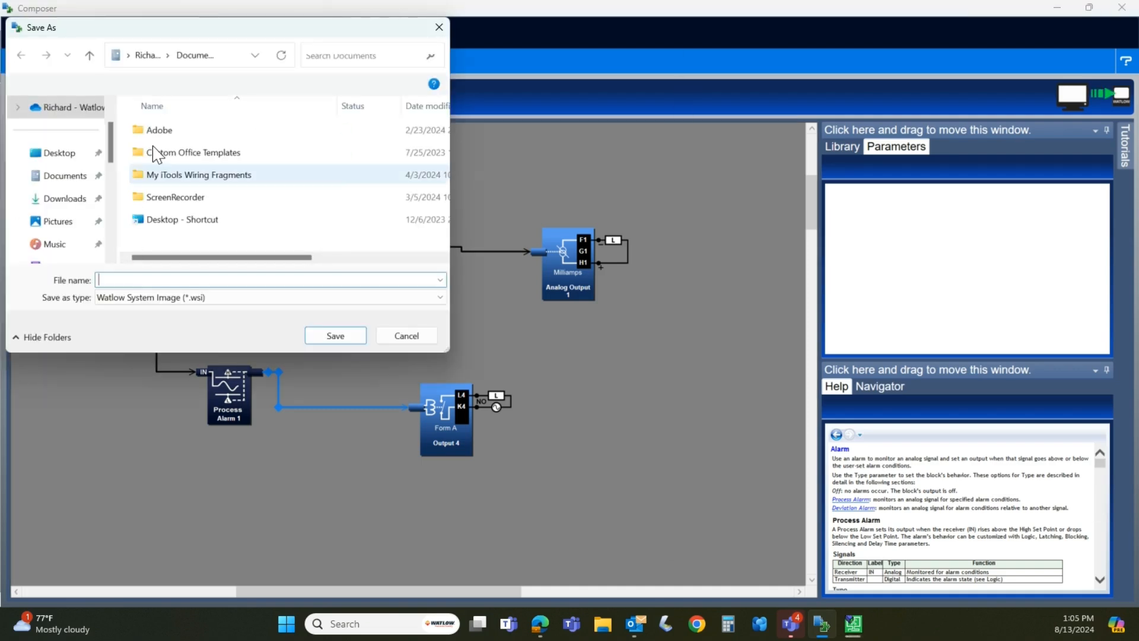
{"action": "left_click_drag", "start_coordinate": [175, 32], "coordinate": [332, 106]}
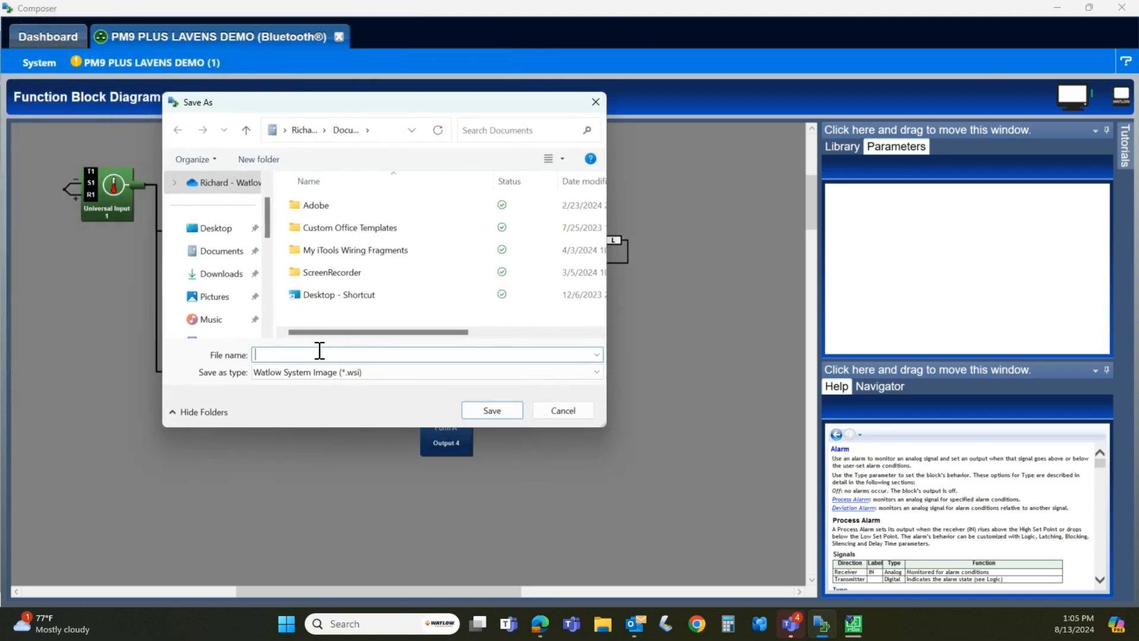
{"action": "type", "text": "Lavens example"}
{"action": "left_click", "coordinate": [244, 232]}
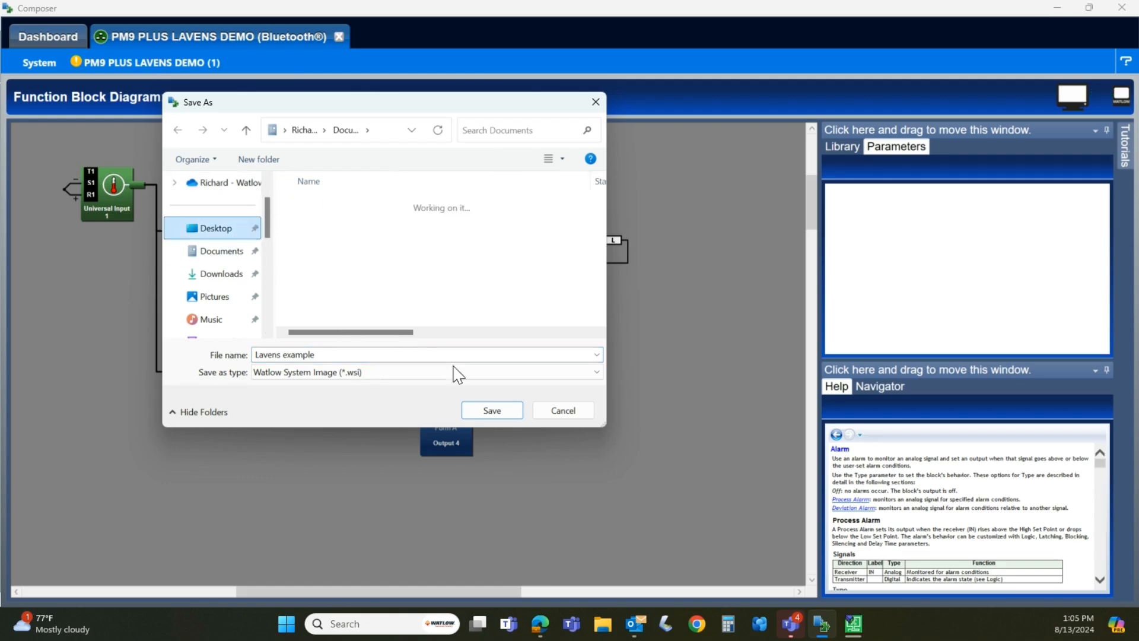
{"action": "left_click", "coordinate": [482, 416]}
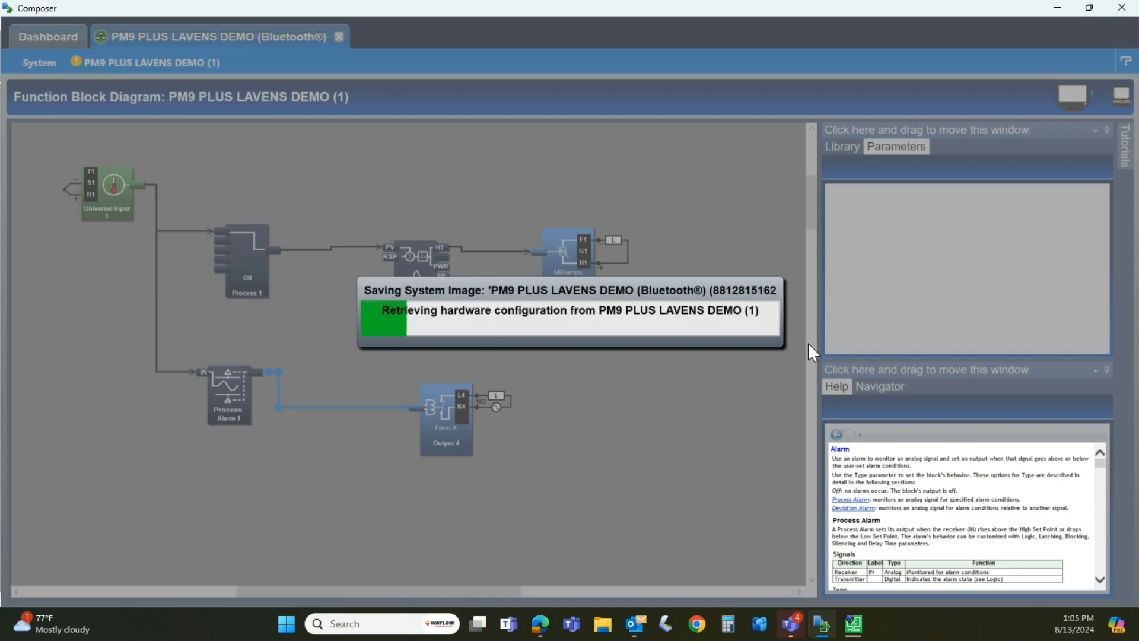
Switch to iTools and load the clone file "Lavens Example.uic" from the Desktop into the EPC3004, accepting the closure of Graphical Wiring
{"action": "left_click", "coordinate": [832, 632]}
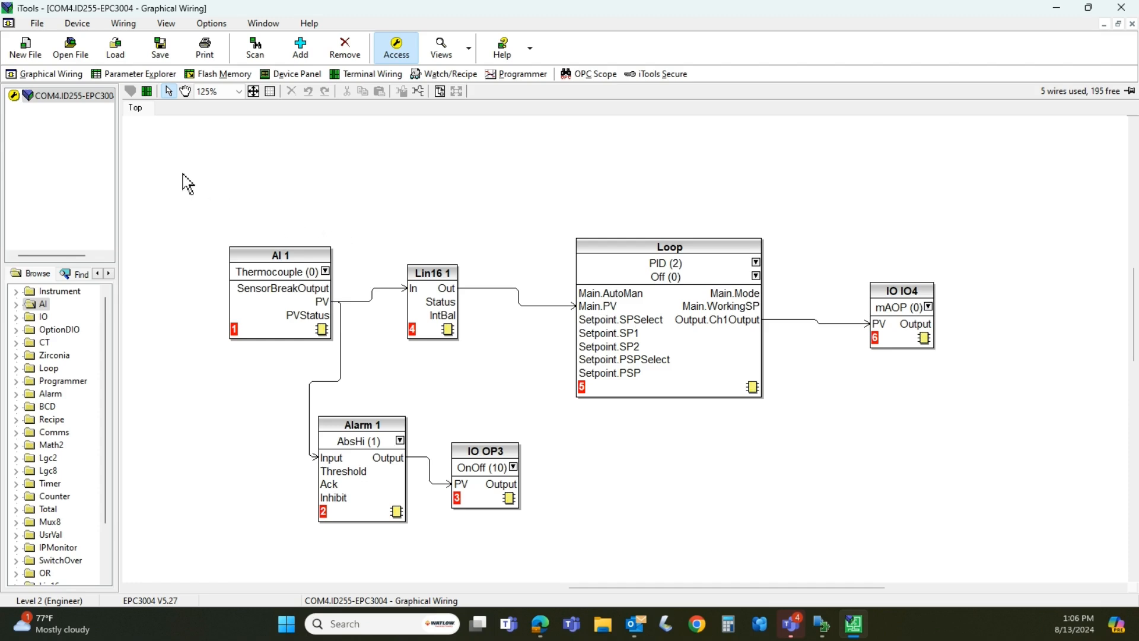
{"action": "left_click", "coordinate": [124, 56]}
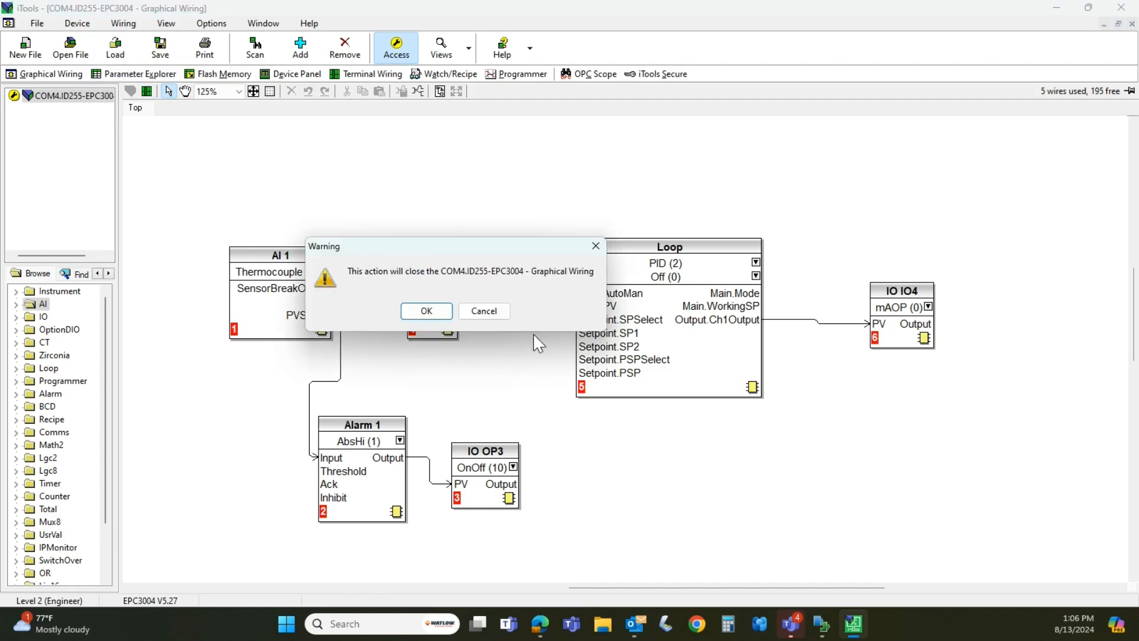
{"action": "left_click", "coordinate": [435, 314]}
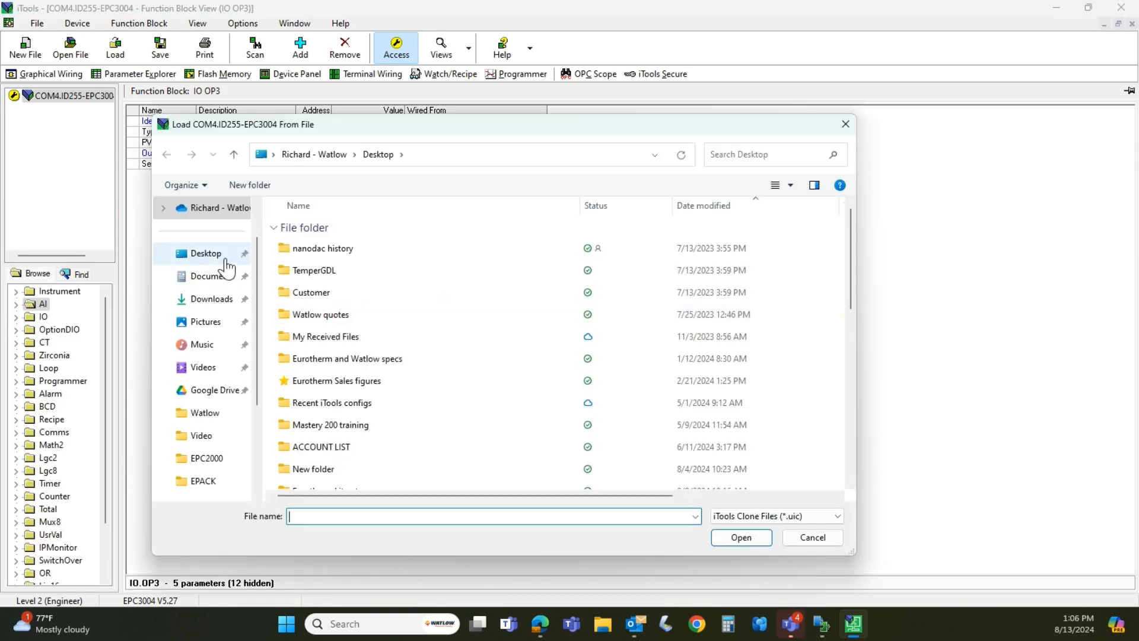
{"action": "left_click", "coordinate": [242, 254]}
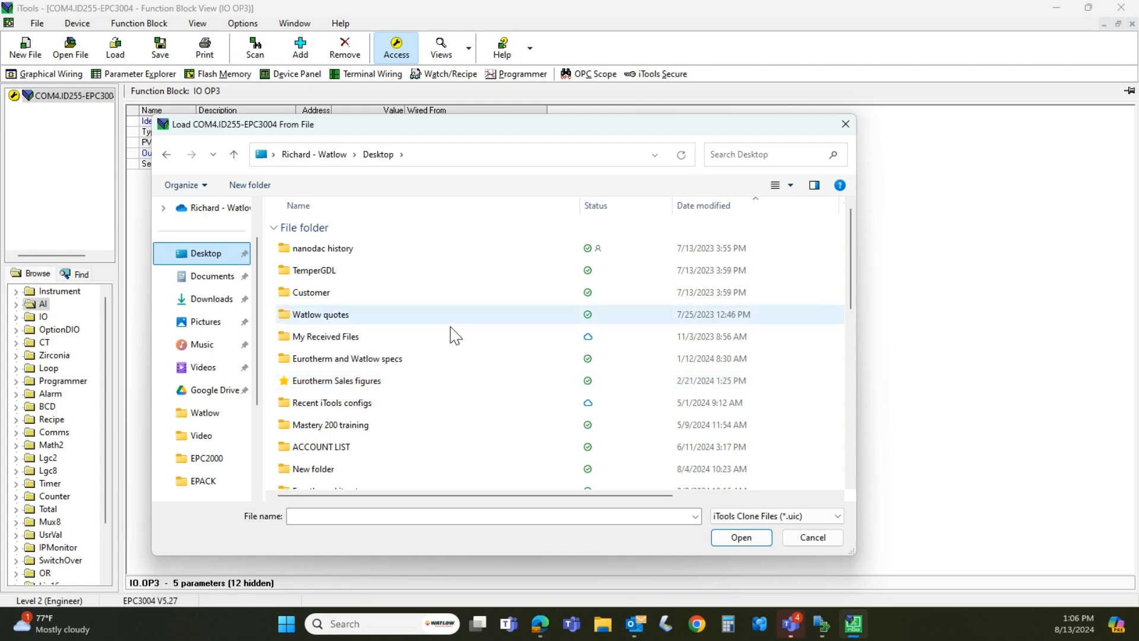
{"action": "scroll", "coordinate": [447, 358], "scroll_direction": "down", "scroll_amount": 5}
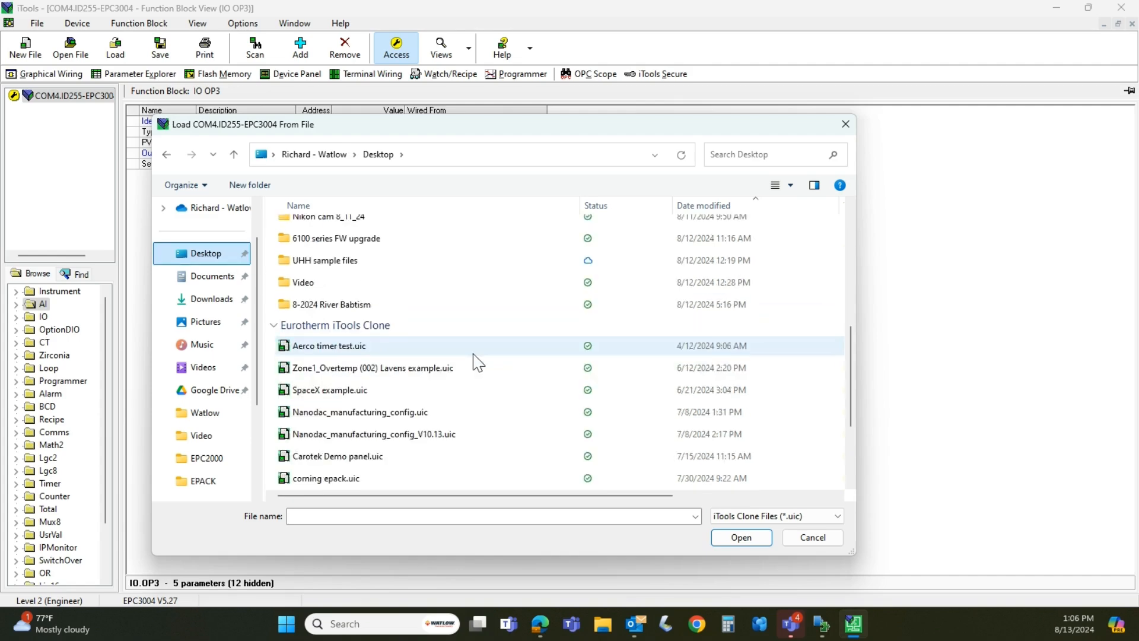
{"action": "scroll", "coordinate": [478, 361], "scroll_direction": "down", "scroll_amount": 2}
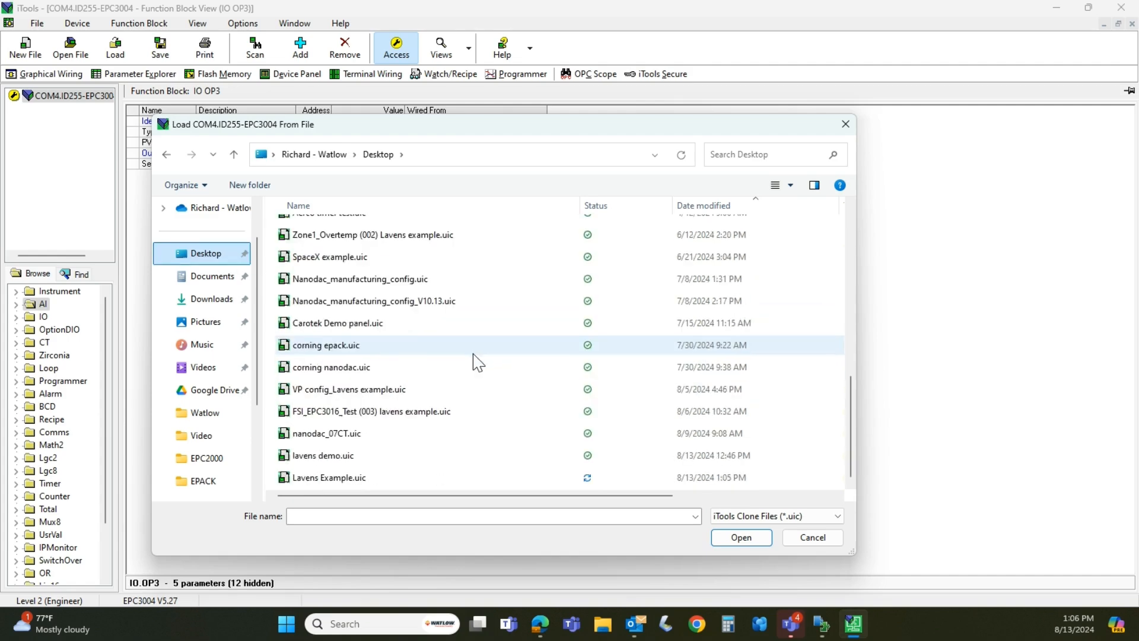
{"action": "left_click", "coordinate": [349, 481]}
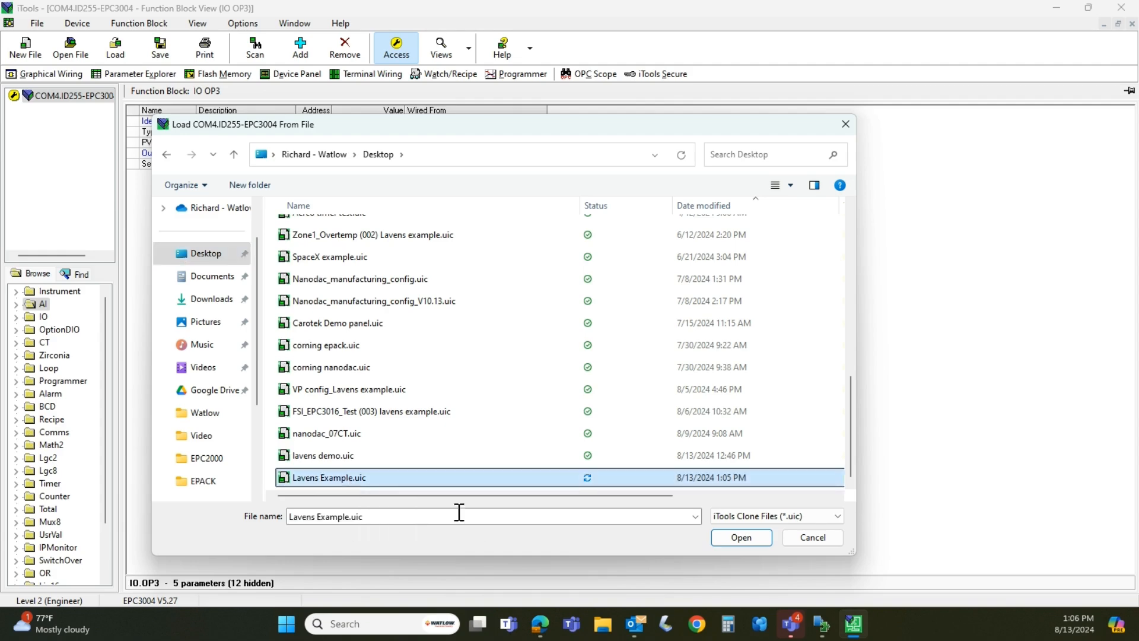
{"action": "left_click", "coordinate": [730, 541]}
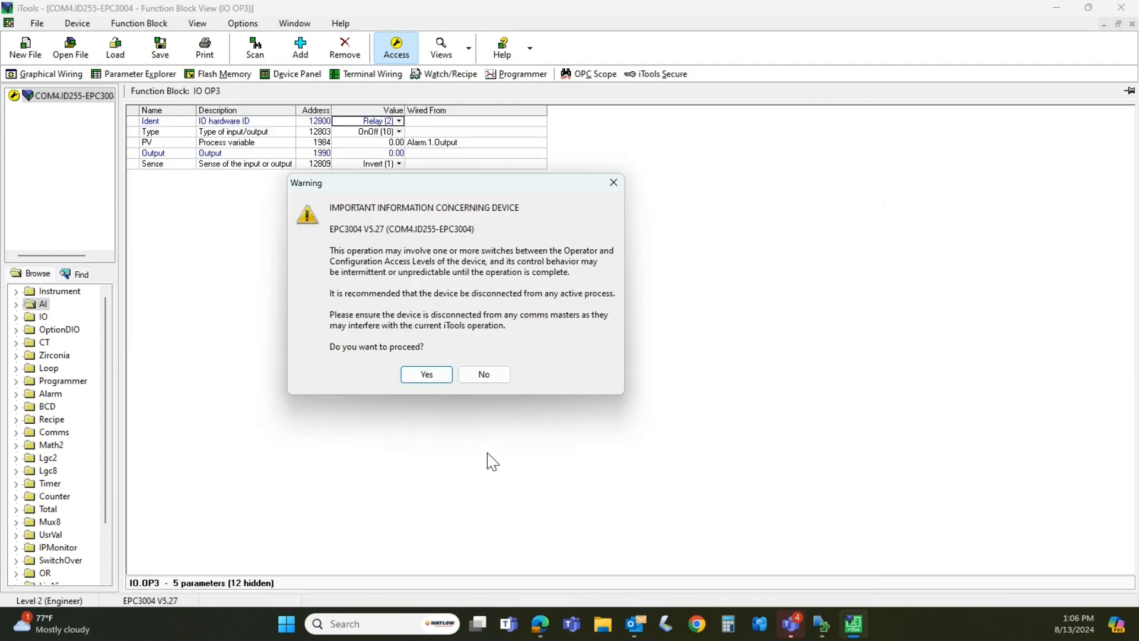
{"action": "left_click", "coordinate": [444, 374]}
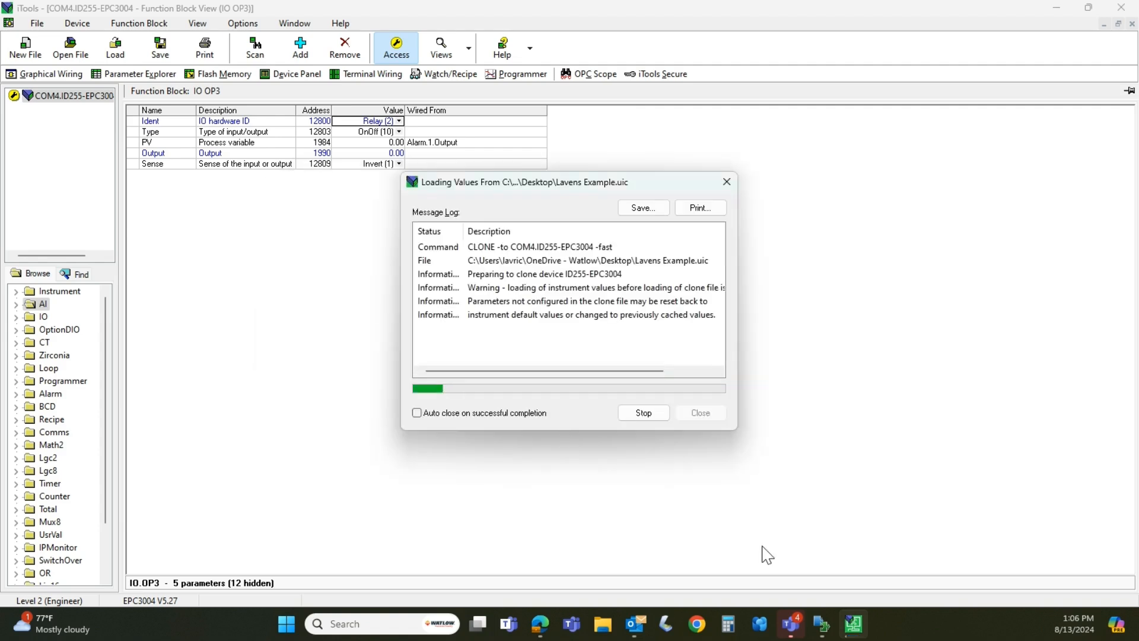
Switch to Composer, wait for the system image save to finish, and close its completion message
{"action": "left_click", "coordinate": [825, 626]}
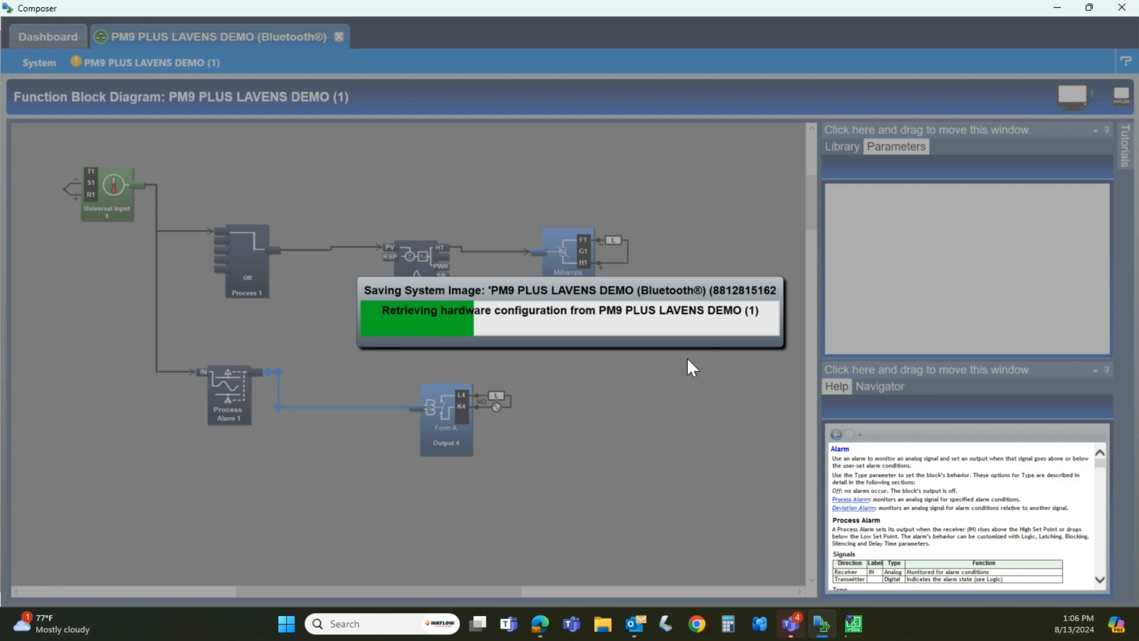
{"action": "mouse_move", "coordinate": [854, 622]}
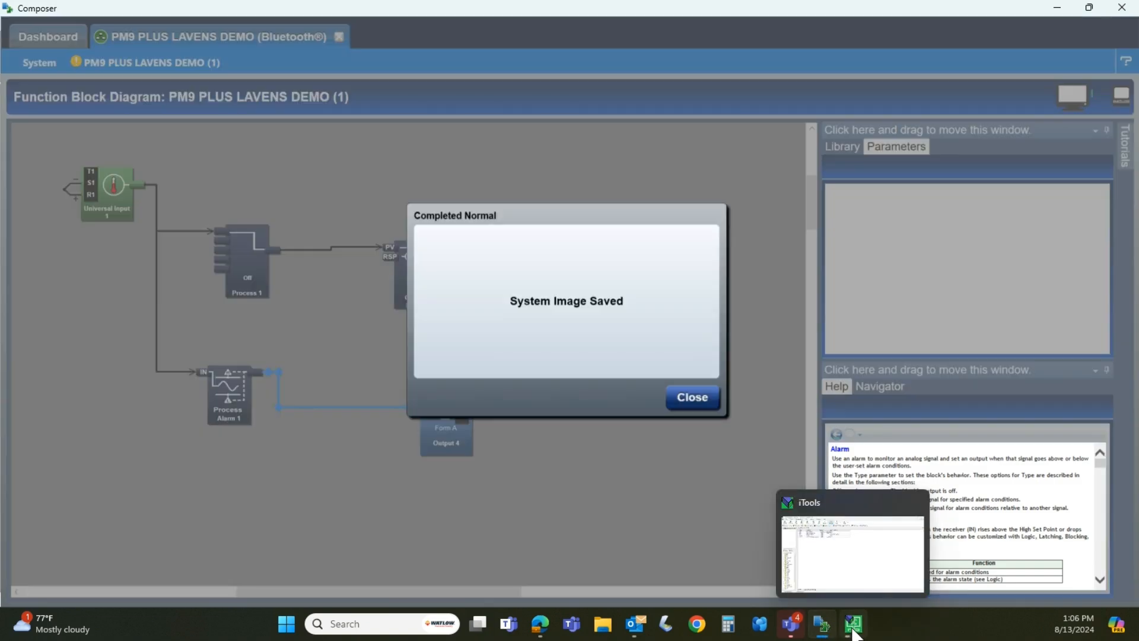
{"action": "left_click", "coordinate": [699, 394]}
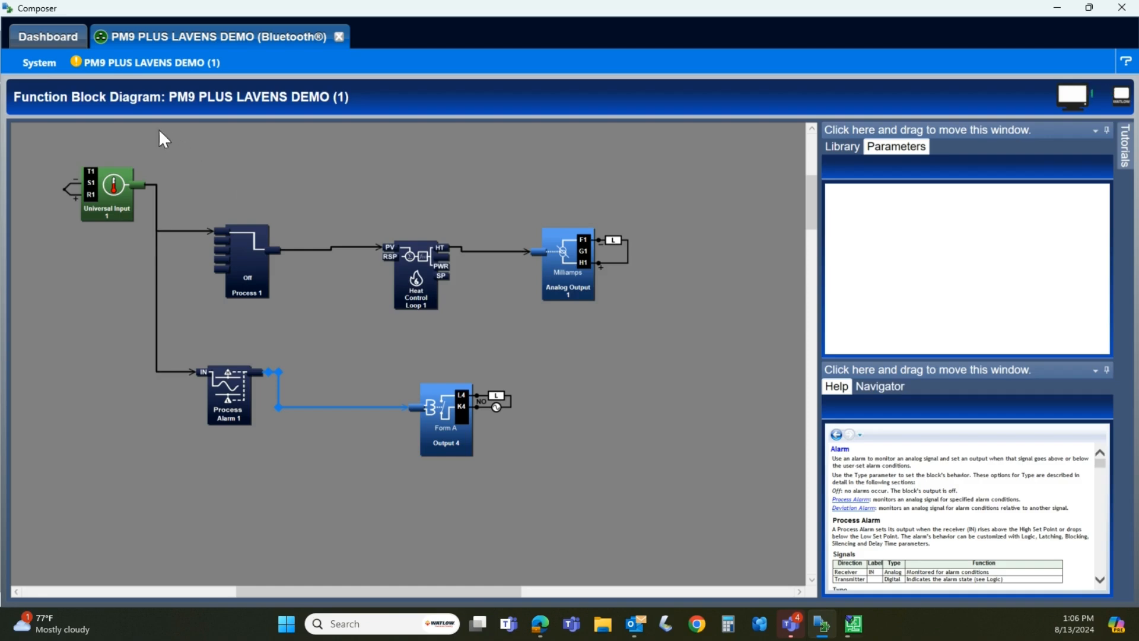
Browse to "Lavens example.wsi" on the Desktop as the system image to import, and close the file selection without importing
{"action": "left_click", "coordinate": [37, 59]}
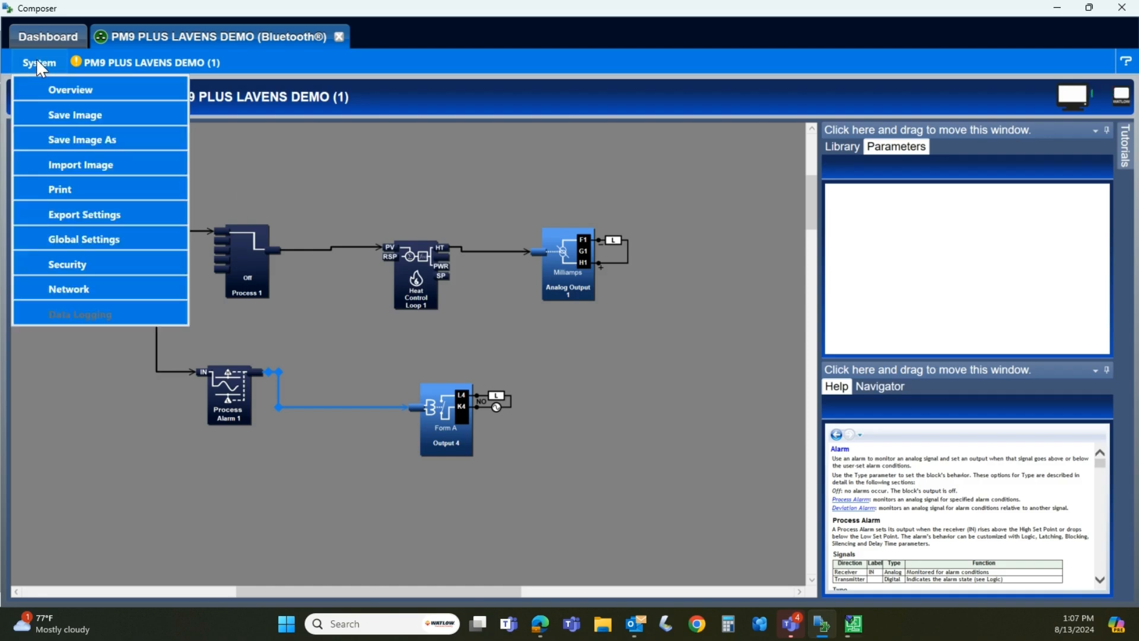
{"action": "left_click", "coordinate": [77, 165]}
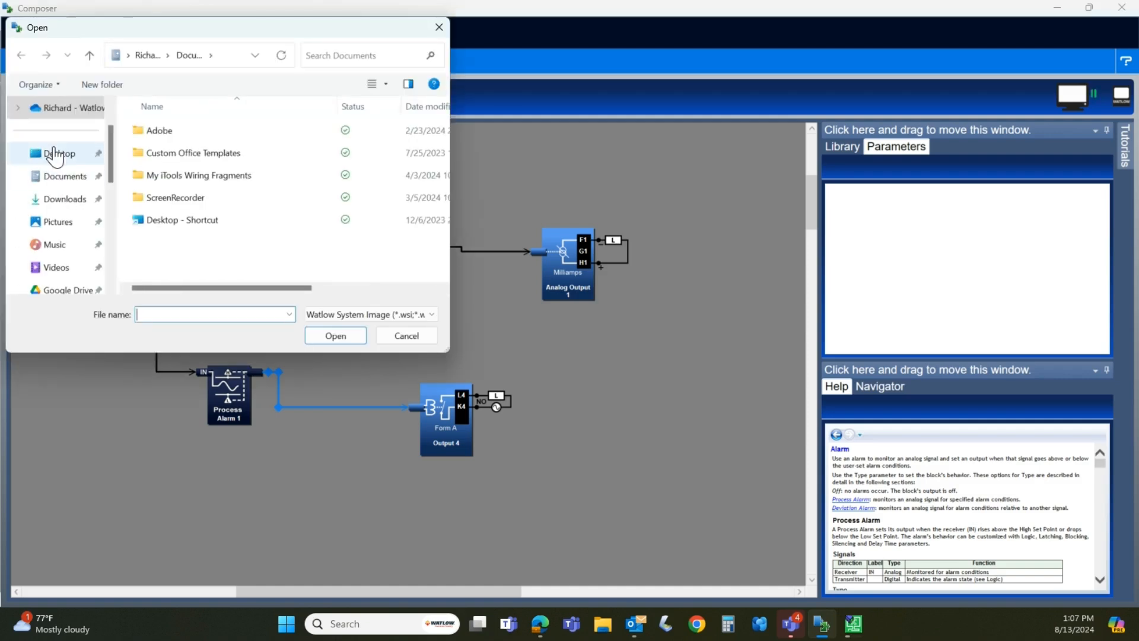
{"action": "left_click", "coordinate": [58, 157]}
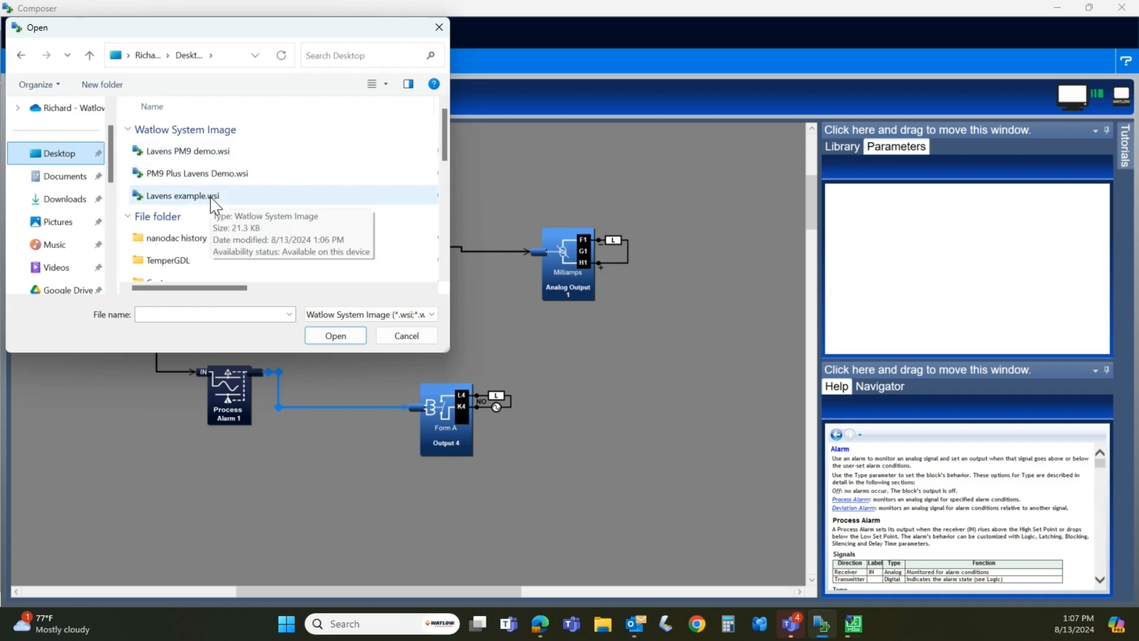
{"action": "left_click", "coordinate": [407, 336]}
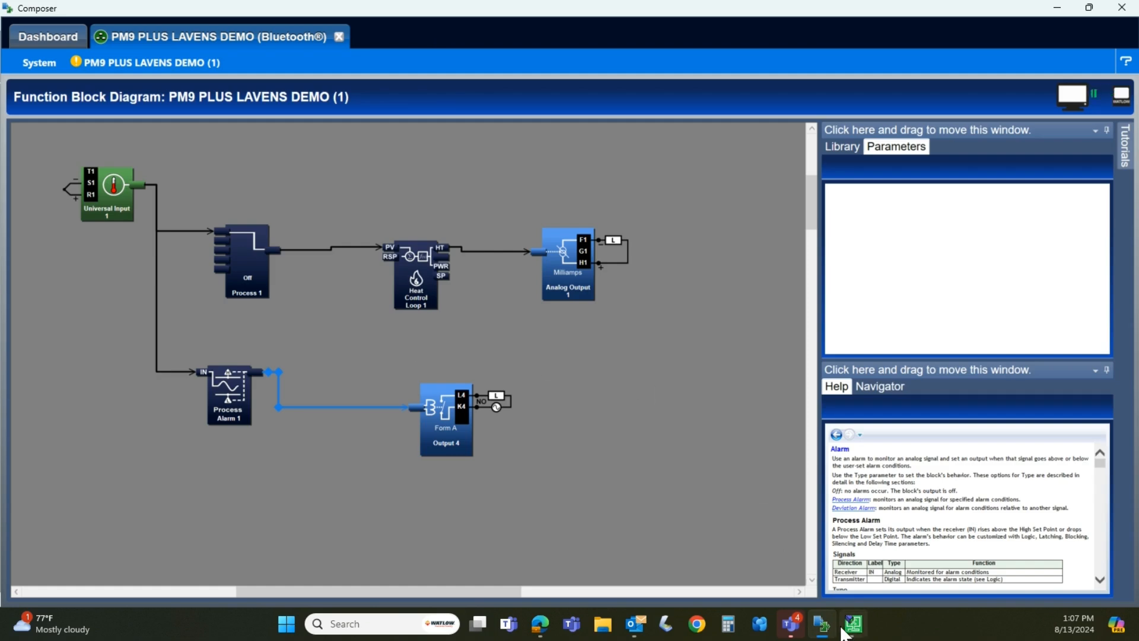
Deselect the alarm-to-output wire in the function block diagram and switch to iTools to check the clone file loading progress
{"action": "mouse_move", "coordinate": [850, 631]}
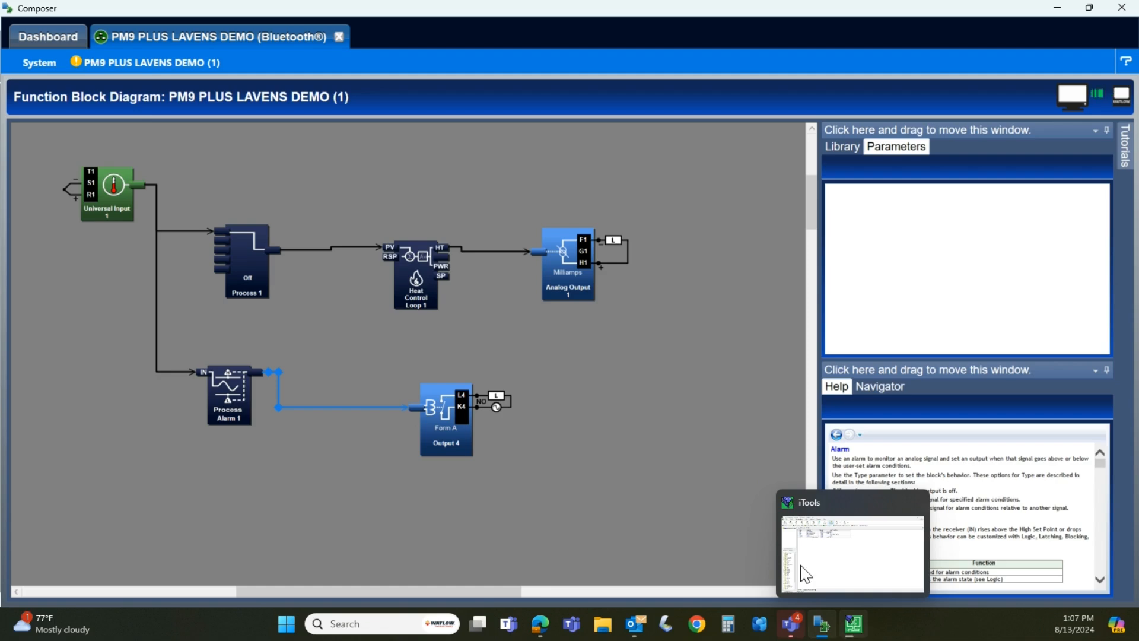
{"action": "left_click", "coordinate": [687, 461]}
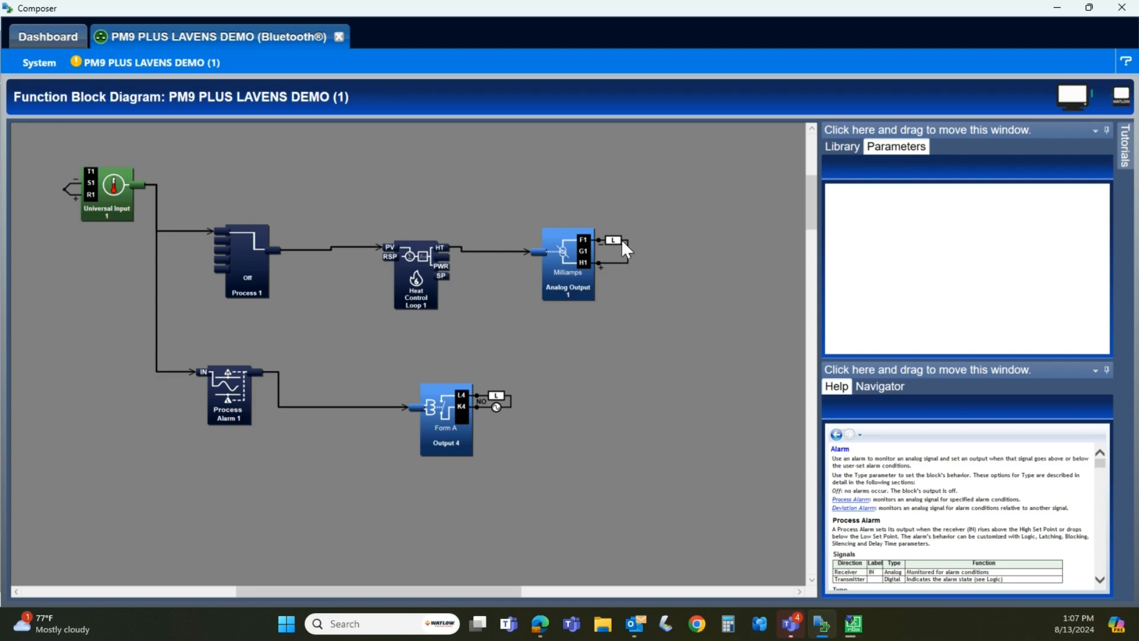
{"action": "left_click", "coordinate": [857, 627]}
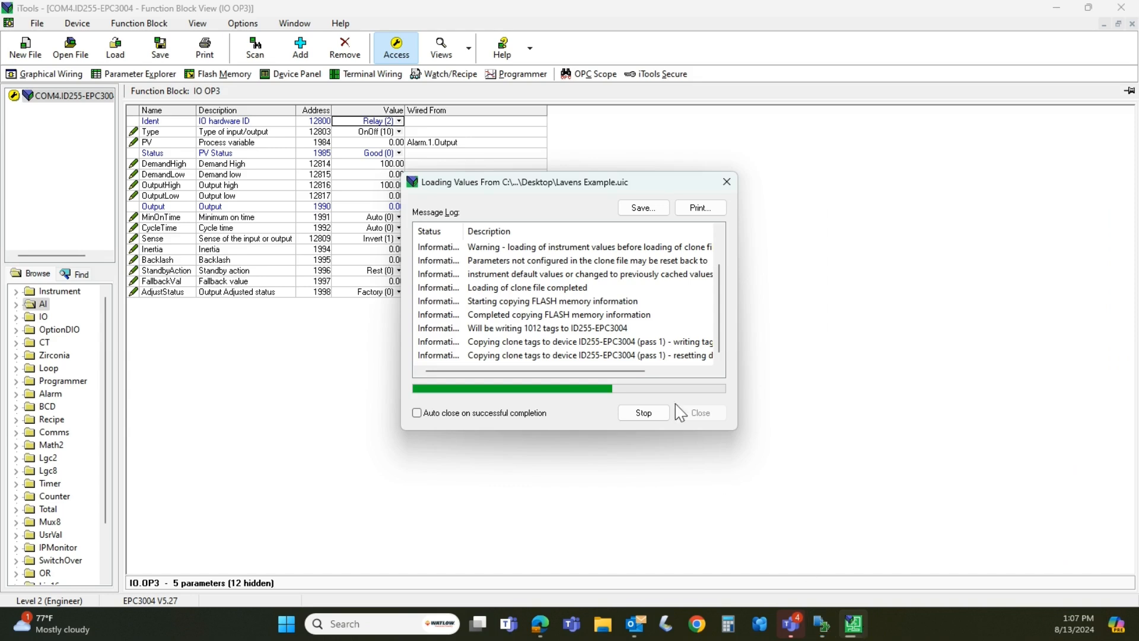